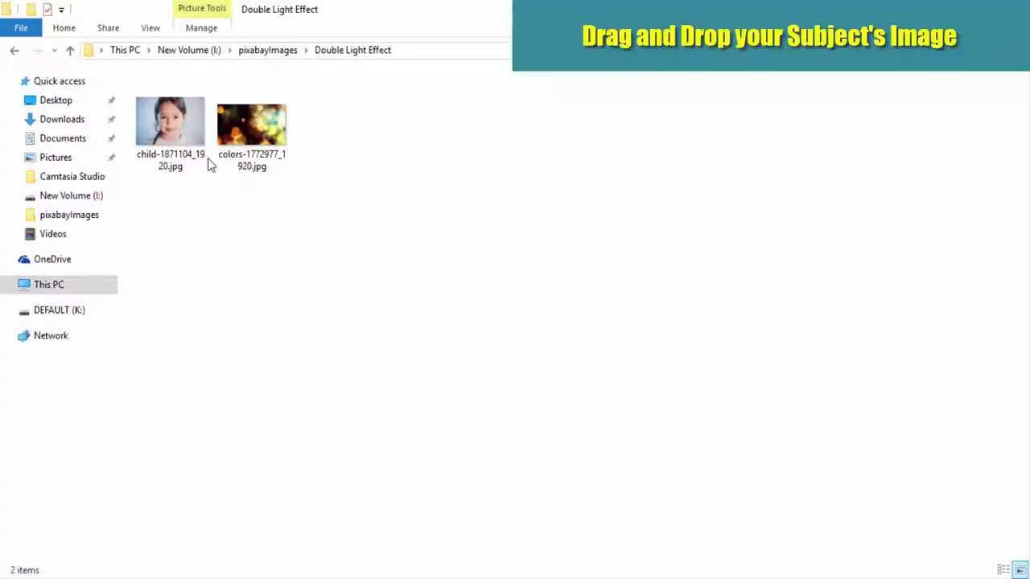
Step: Drag child-1871104_1920.jpg from the Double Light Effect folder into GIMP to open it
{"action": "mouse_move", "coordinate": [166, 119]}
{"action": "left_mouse_down"}
{"action": "mouse_move", "coordinate": [493, 378]}
{"action": "mouse_move", "coordinate": [490, 368]}
{"action": "left_mouse_up"}
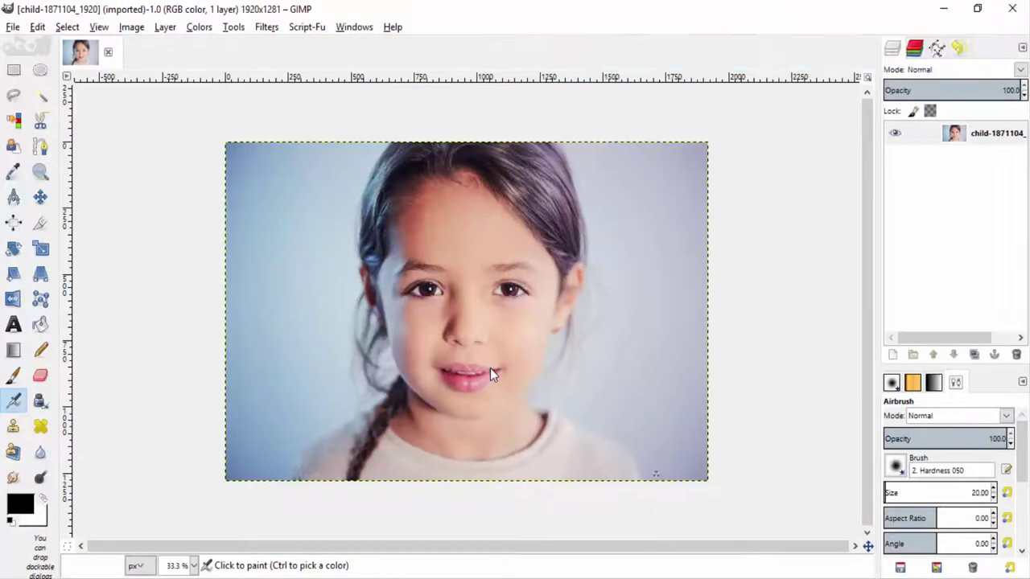
Step: With the Paths tool, start the outline at the bottom-left and curve it along the left shoulder
{"action": "left_click", "coordinate": [48, 147]}
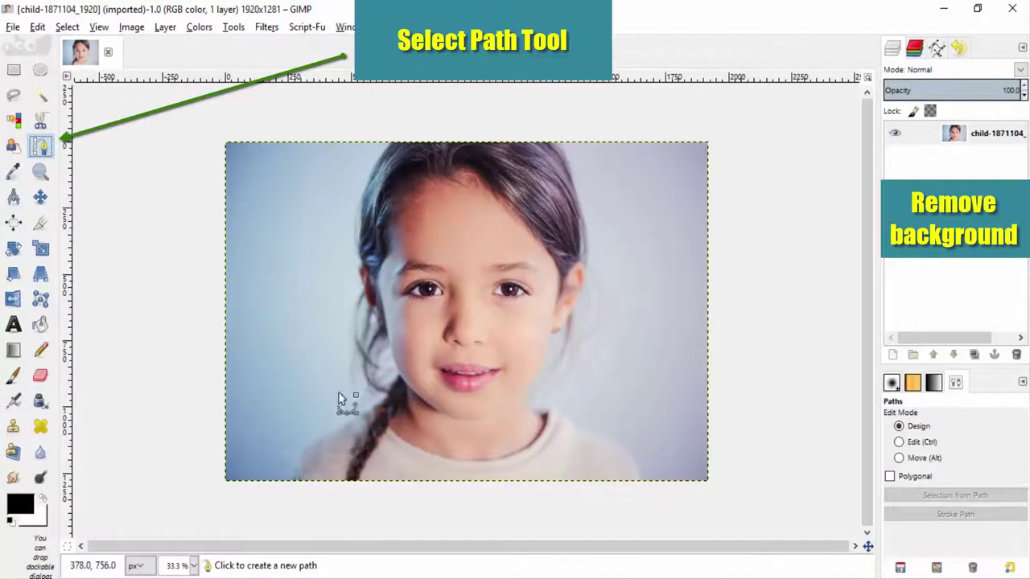
{"action": "left_click", "coordinate": [287, 498]}
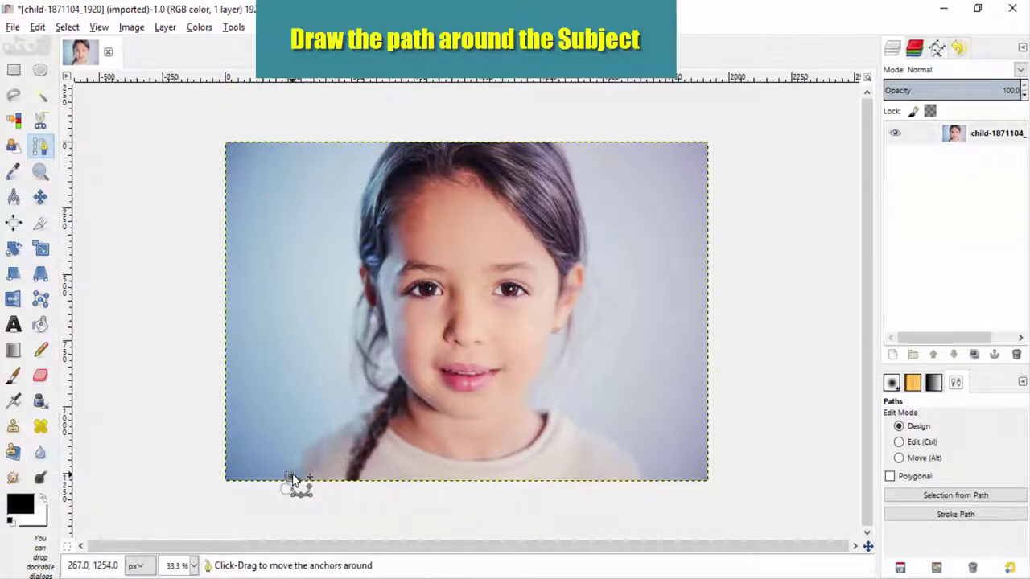
{"action": "scroll", "coordinate": [293, 480], "scroll_direction": "up", "scroll_amount": 1}
{"action": "scroll", "coordinate": [299, 483], "scroll_direction": "up", "scroll_amount": 2}
{"action": "left_click", "coordinate": [114, 479]}
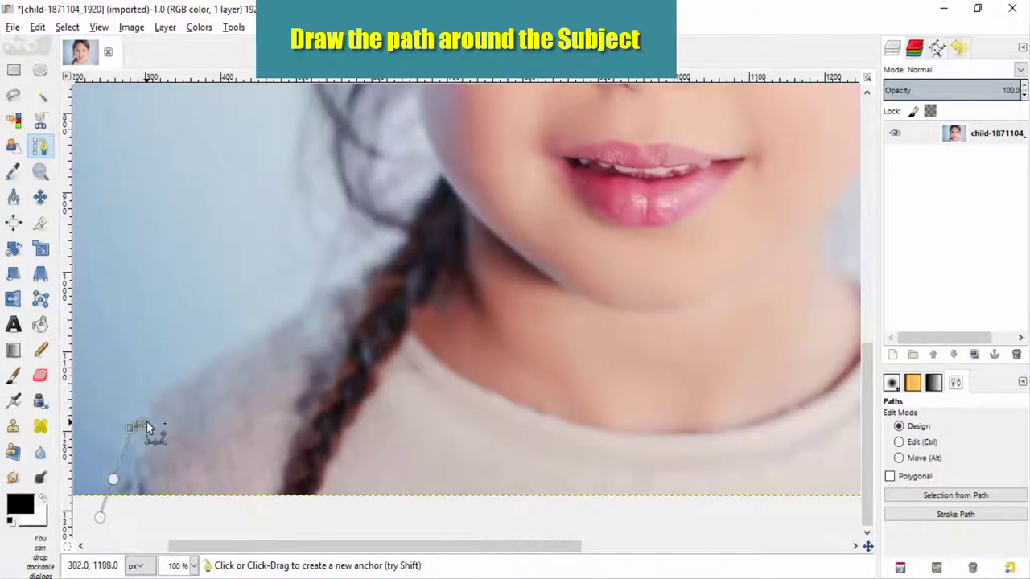
{"action": "left_click_drag", "start_coordinate": [147, 428], "coordinate": [153, 411]}
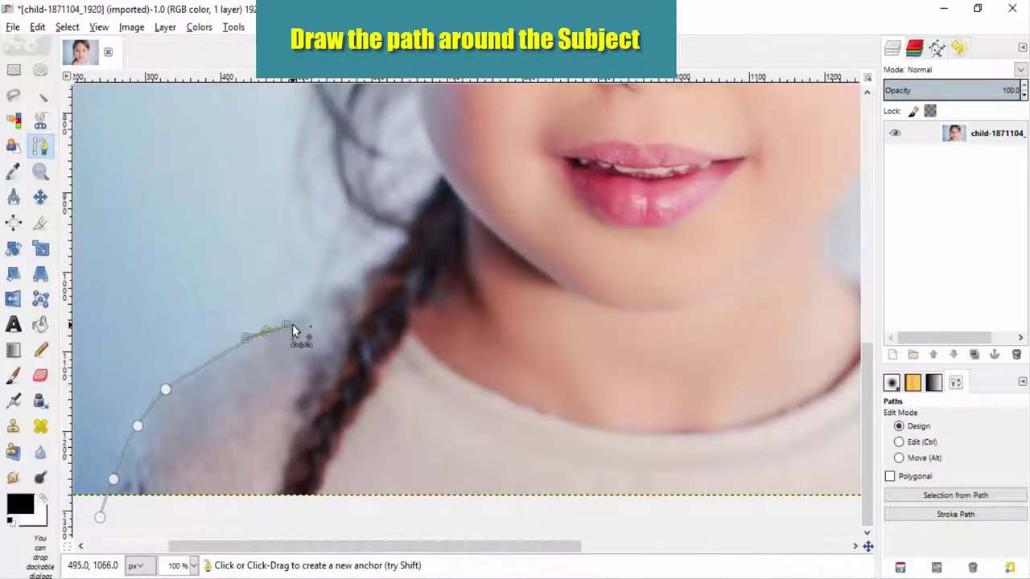
{"action": "left_click_drag", "start_coordinate": [292, 324], "coordinate": [299, 316]}
{"action": "left_click", "coordinate": [332, 293]}
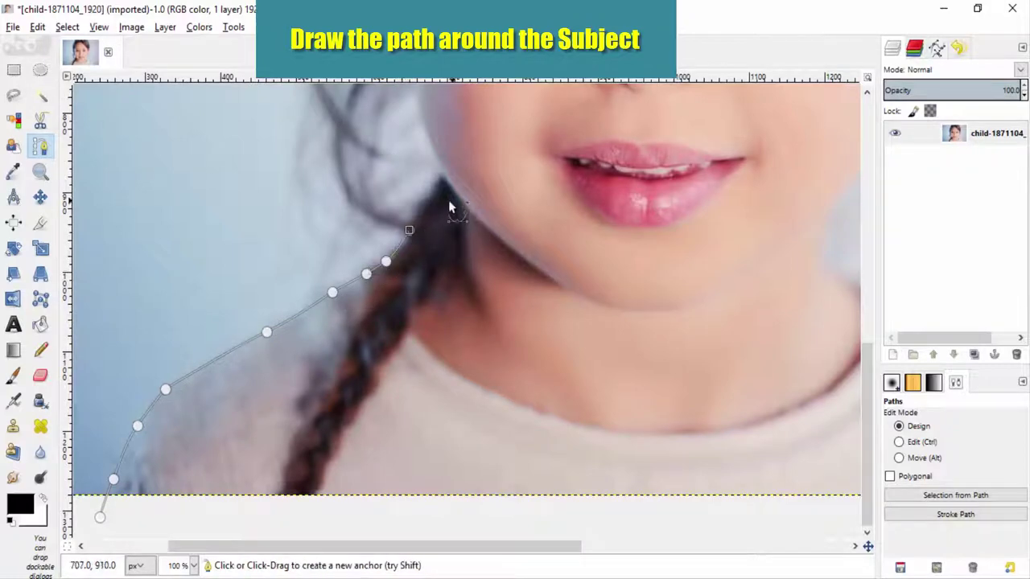
{"action": "scroll", "coordinate": [438, 184], "scroll_direction": "down", "scroll_amount": 2}
{"action": "scroll", "coordinate": [521, 408], "scroll_direction": "up", "scroll_amount": 4}
{"action": "key", "text": "ctrl+z"}
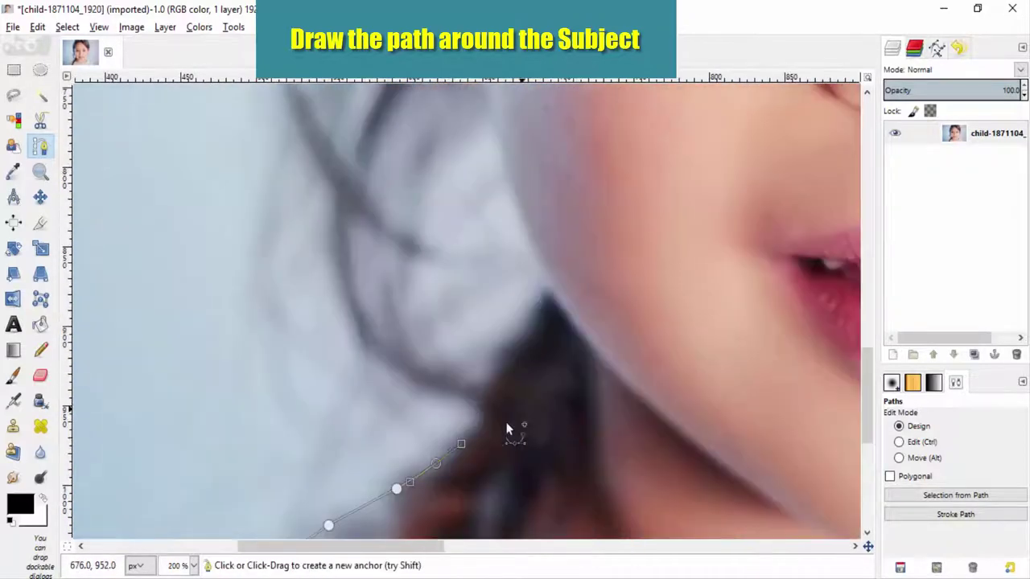
{"action": "key", "text": "ctrl+z"}
{"action": "left_click_drag", "start_coordinate": [467, 441], "coordinate": [545, 291]}
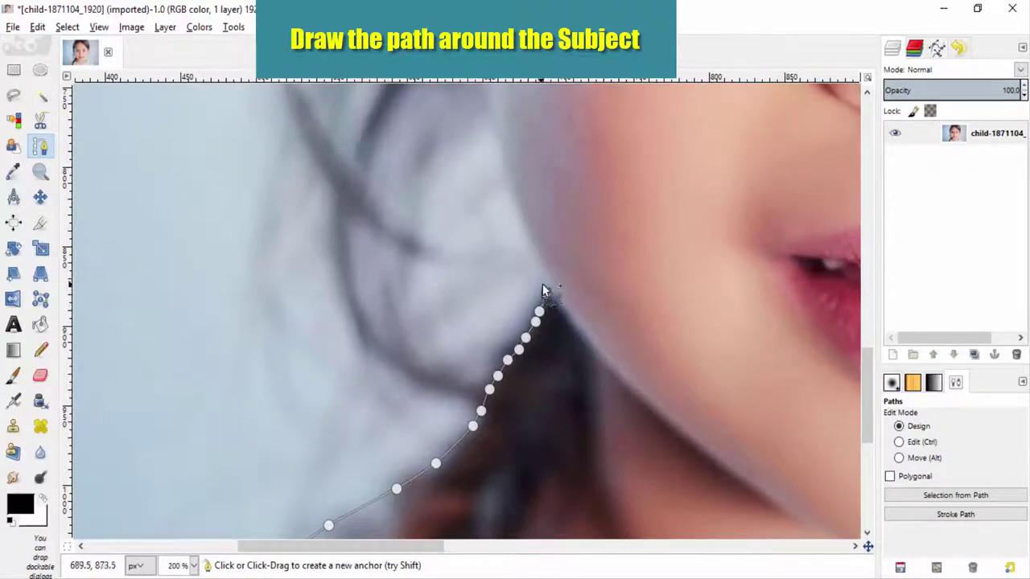
{"action": "scroll", "coordinate": [522, 410], "scroll_direction": "up", "scroll_amount": 5}
Step: Trace the path up the left hair edge to the top of the image
{"action": "left_click", "coordinate": [492, 332]}
{"action": "left_click", "coordinate": [481, 290]}
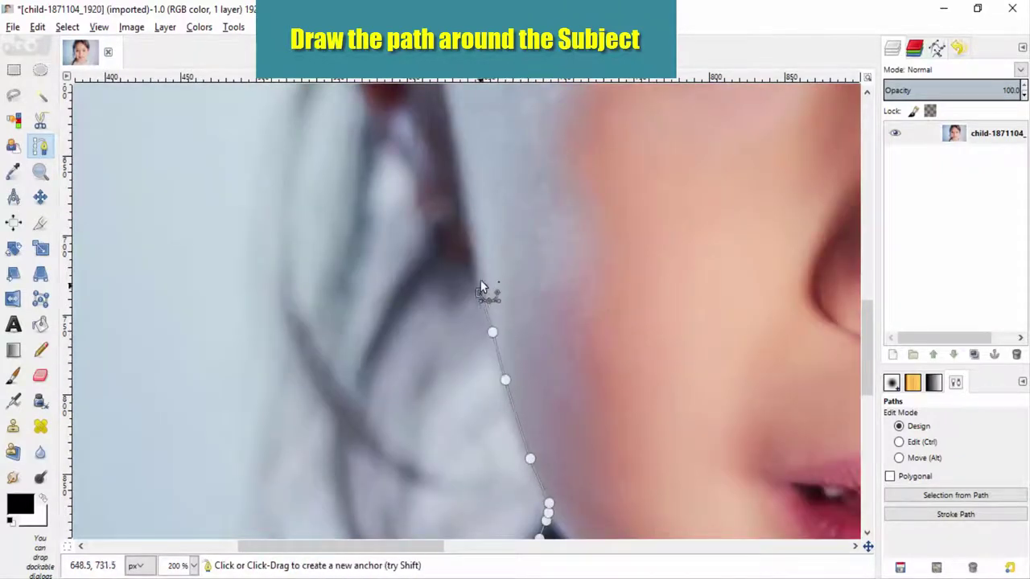
{"action": "left_click", "coordinate": [462, 261]}
{"action": "left_click", "coordinate": [451, 256]}
{"action": "left_click", "coordinate": [440, 253]}
{"action": "left_click", "coordinate": [413, 165]}
{"action": "scroll", "coordinate": [429, 266], "scroll_direction": "up", "scroll_amount": 5}
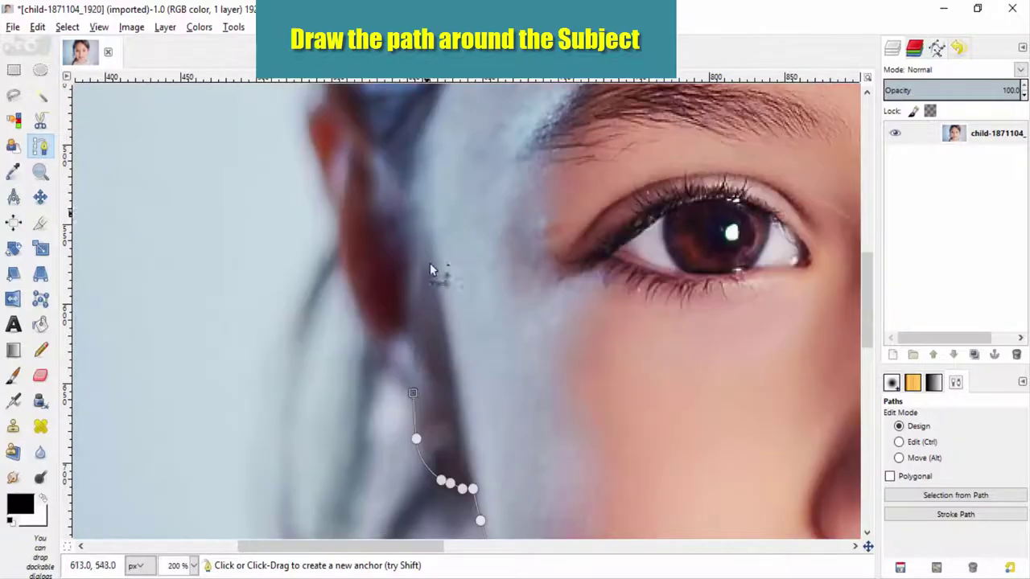
{"action": "scroll", "coordinate": [321, 499], "scroll_direction": "up", "scroll_amount": 8}
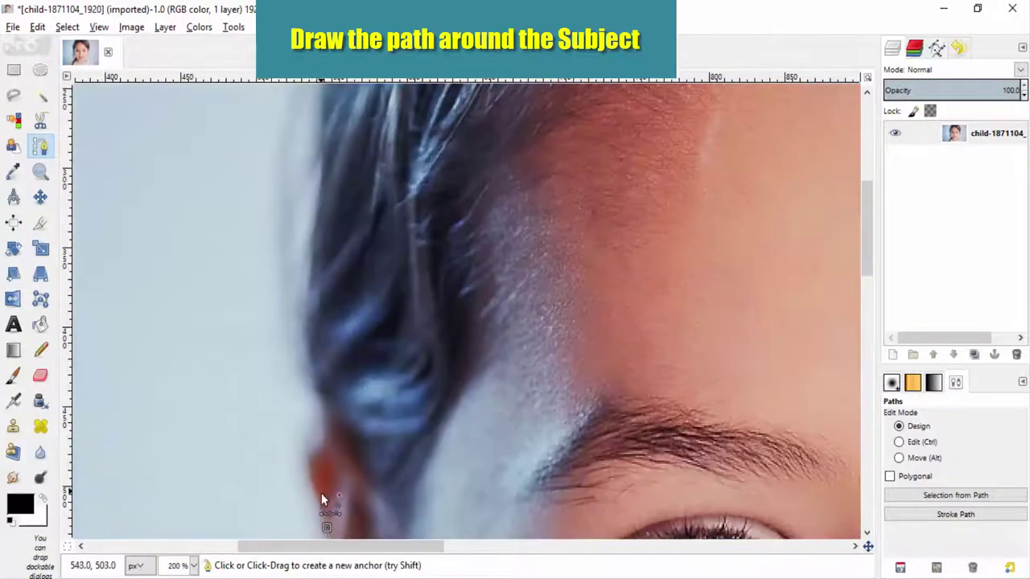
{"action": "left_click", "coordinate": [322, 378]}
{"action": "left_click", "coordinate": [307, 324]}
{"action": "scroll", "coordinate": [306, 403], "scroll_direction": "up", "scroll_amount": 5}
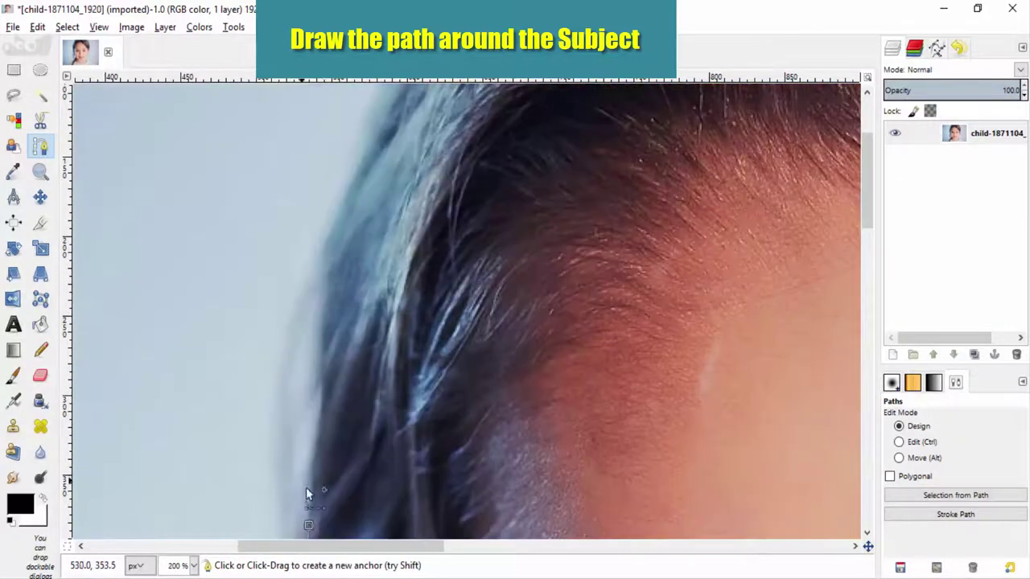
{"action": "left_click", "coordinate": [312, 479]}
{"action": "left_click", "coordinate": [322, 414]}
{"action": "left_click", "coordinate": [324, 355]}
{"action": "left_click", "coordinate": [324, 330]}
{"action": "left_click", "coordinate": [323, 304]}
{"action": "scroll", "coordinate": [354, 277], "scroll_direction": "up", "scroll_amount": 3}
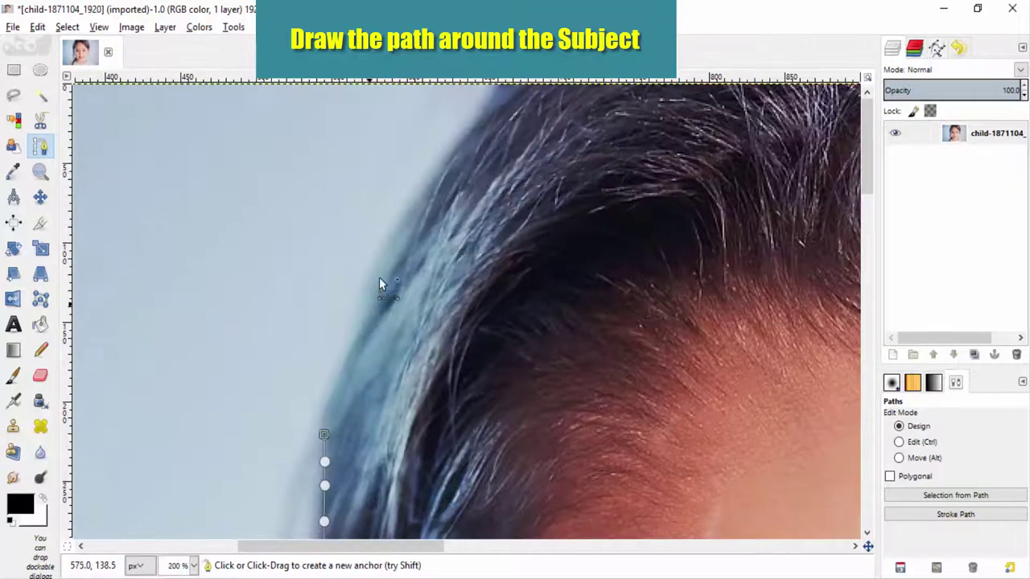
{"action": "left_click", "coordinate": [368, 304]}
{"action": "left_click", "coordinate": [413, 221]}
{"action": "scroll", "coordinate": [502, 237], "scroll_direction": "down", "scroll_amount": 1}
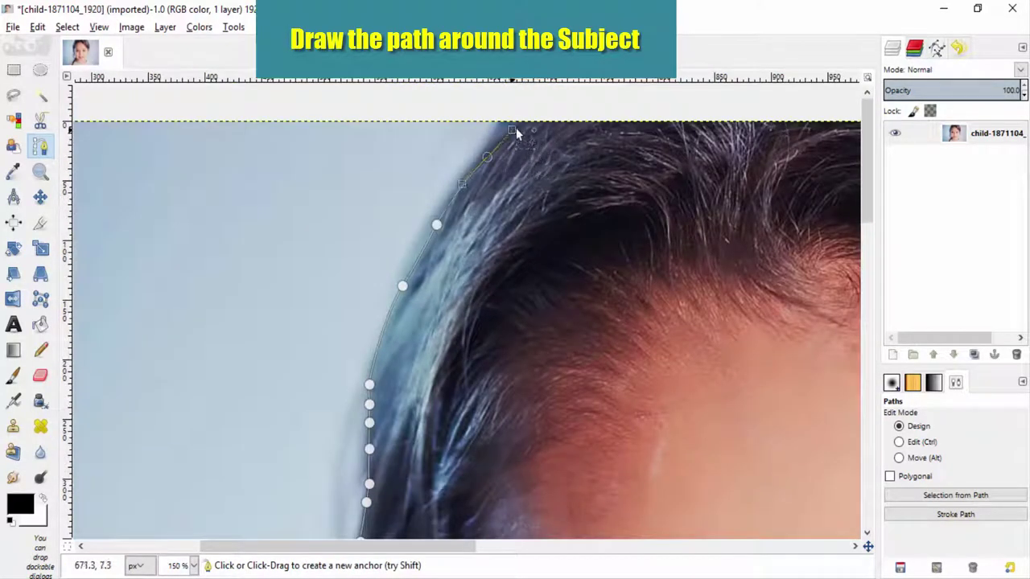
{"action": "left_click", "coordinate": [457, 191]}
{"action": "left_click", "coordinate": [474, 166]}
{"action": "left_click", "coordinate": [487, 155]}
{"action": "left_click", "coordinate": [511, 130]}
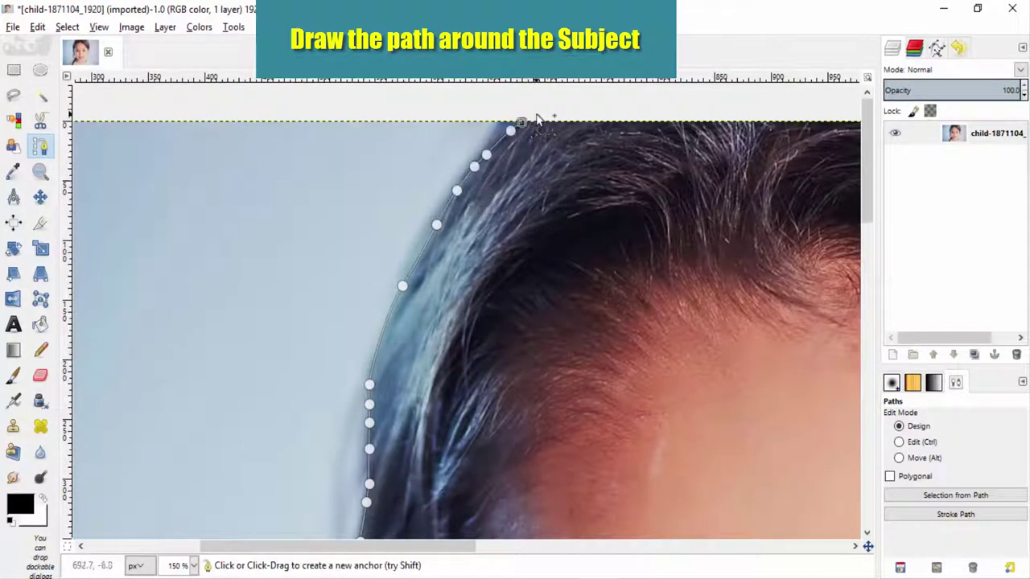
{"action": "scroll", "coordinate": [537, 119], "scroll_direction": "up", "scroll_amount": 2}
{"action": "scroll", "coordinate": [563, 241], "scroll_direction": "right", "scroll_amount": 10}
Step: Continue the path over the top and down the right hair edge toward the ear
{"action": "left_click", "coordinate": [563, 170]}
{"action": "scroll", "coordinate": [622, 218], "scroll_direction": "up", "scroll_amount": 1}
{"action": "left_click_drag", "start_coordinate": [543, 153], "coordinate": [576, 196]}
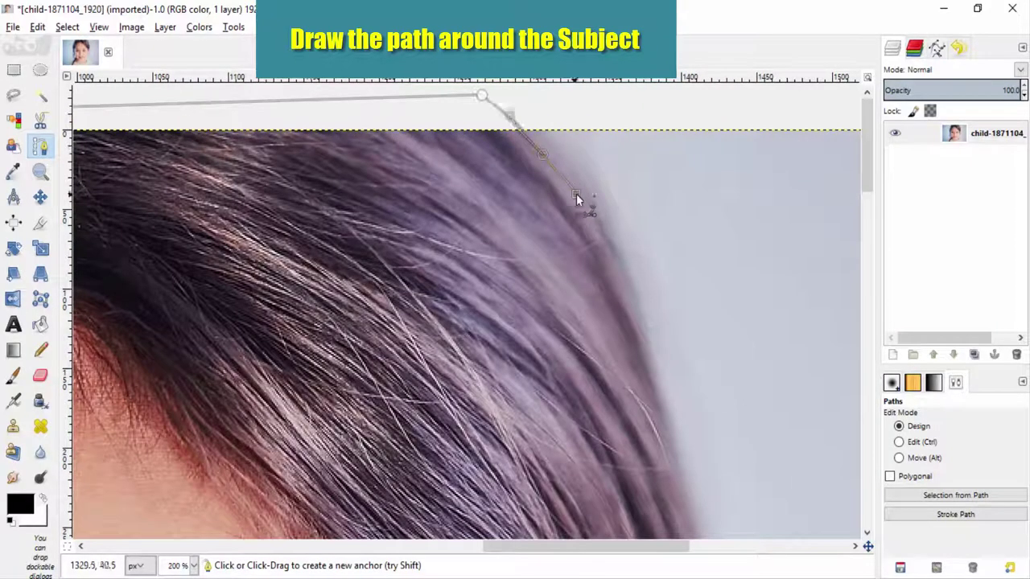
{"action": "left_click", "coordinate": [618, 264]}
{"action": "scroll", "coordinate": [660, 306], "scroll_direction": "down", "scroll_amount": 2}
{"action": "scroll", "coordinate": [684, 242], "scroll_direction": "down", "scroll_amount": 4}
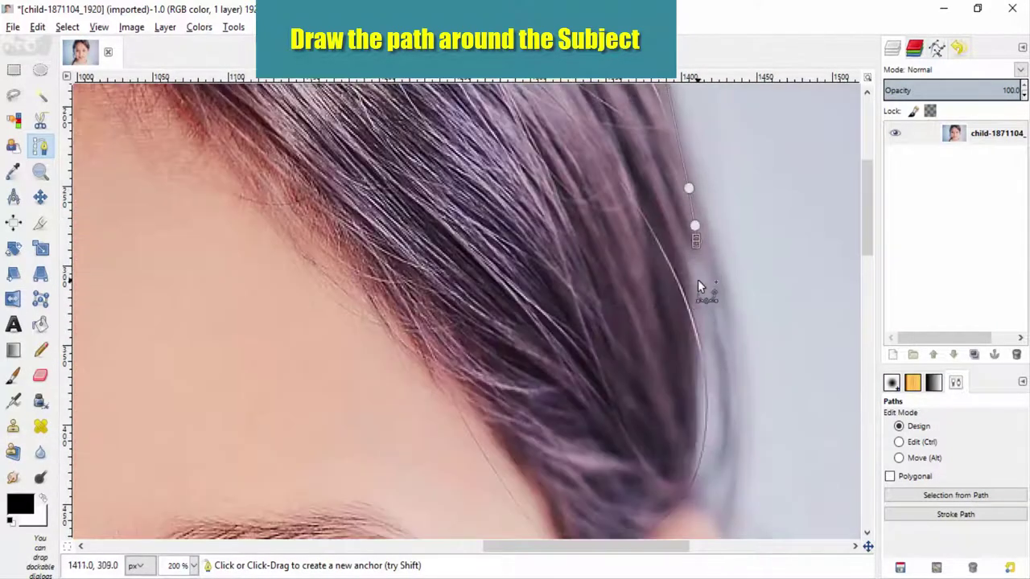
{"action": "left_click", "coordinate": [693, 238]}
{"action": "left_click", "coordinate": [690, 257]}
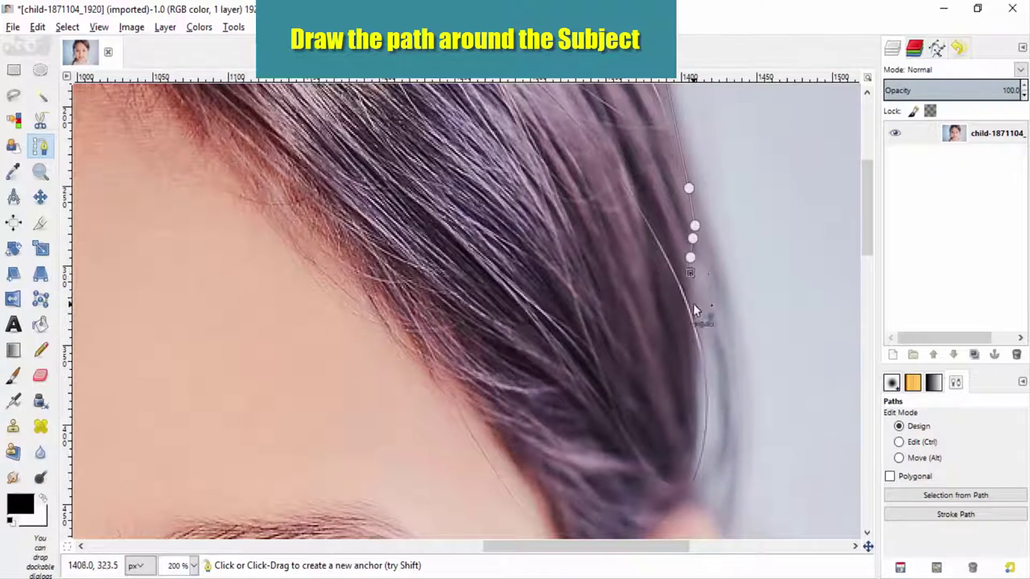
{"action": "left_click", "coordinate": [695, 310]}
{"action": "left_click", "coordinate": [695, 373]}
{"action": "left_click", "coordinate": [697, 430]}
{"action": "left_click", "coordinate": [690, 502]}
{"action": "scroll", "coordinate": [689, 499], "scroll_direction": "down", "scroll_amount": 4}
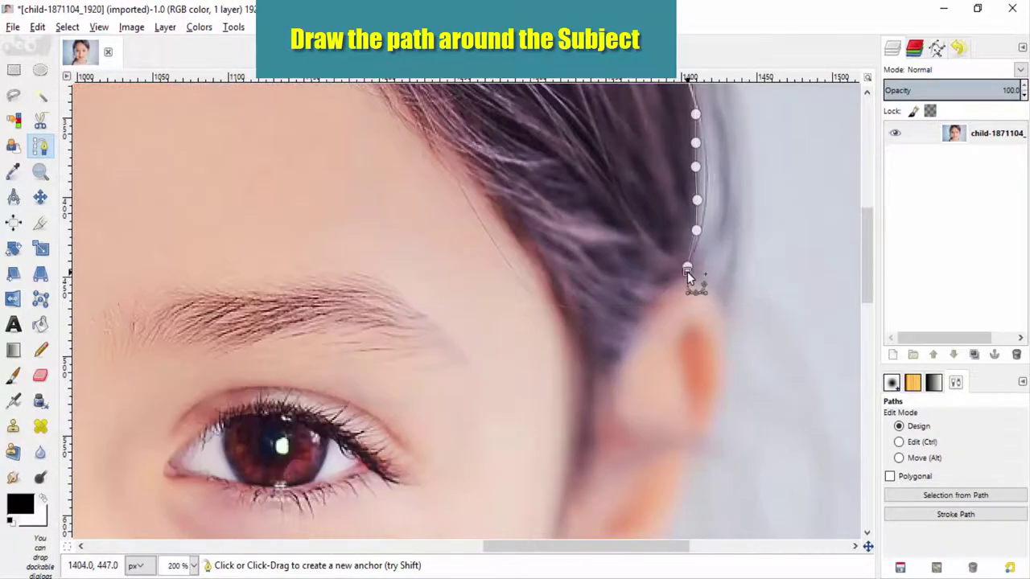
{"action": "left_click", "coordinate": [720, 333]}
{"action": "left_click", "coordinate": [720, 353]}
{"action": "scroll", "coordinate": [720, 354], "scroll_direction": "down", "scroll_amount": 2}
{"action": "scroll", "coordinate": [692, 296], "scroll_direction": "down", "scroll_amount": 4}
Step: Follow the ear edge to the earlobe and down the cheek, redoing misplaced anchors
{"action": "left_click", "coordinate": [676, 148]}
{"action": "left_click", "coordinate": [665, 179]}
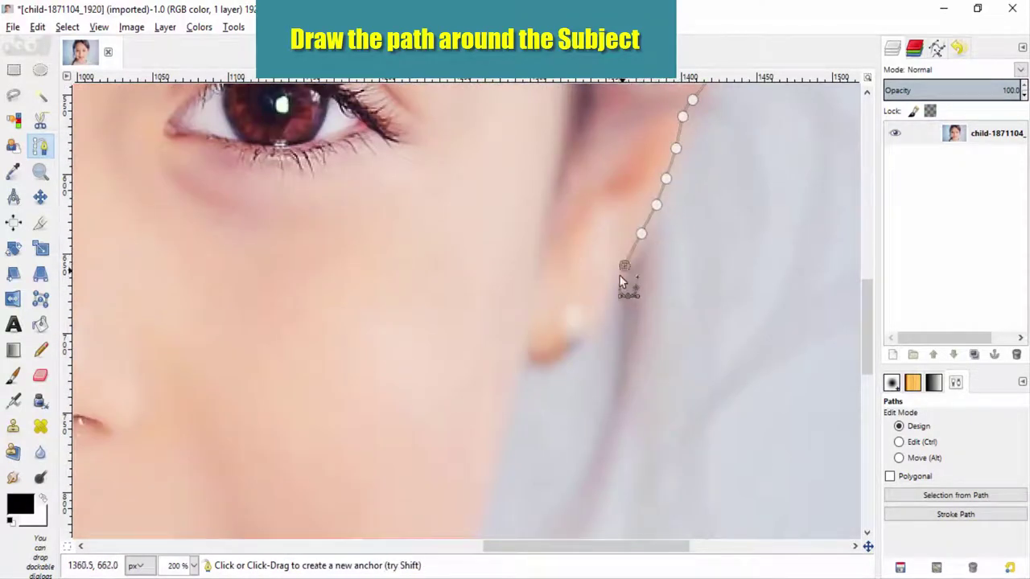
{"action": "left_click", "coordinate": [597, 329]}
{"action": "left_click", "coordinate": [581, 343]}
{"action": "left_click", "coordinate": [561, 354]}
{"action": "left_click", "coordinate": [546, 362]}
{"action": "left_click", "coordinate": [528, 355]}
{"action": "scroll", "coordinate": [529, 378], "scroll_direction": "down", "scroll_amount": 4}
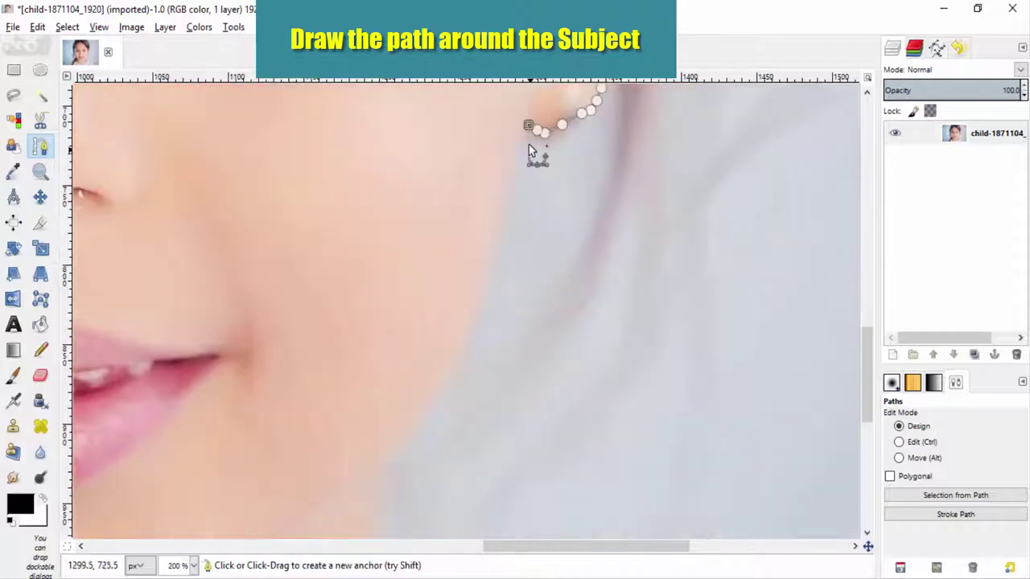
{"action": "left_click", "coordinate": [512, 170]}
{"action": "left_click", "coordinate": [479, 291]}
{"action": "left_click", "coordinate": [468, 325]}
{"action": "scroll", "coordinate": [404, 197], "scroll_direction": "down", "scroll_amount": 4}
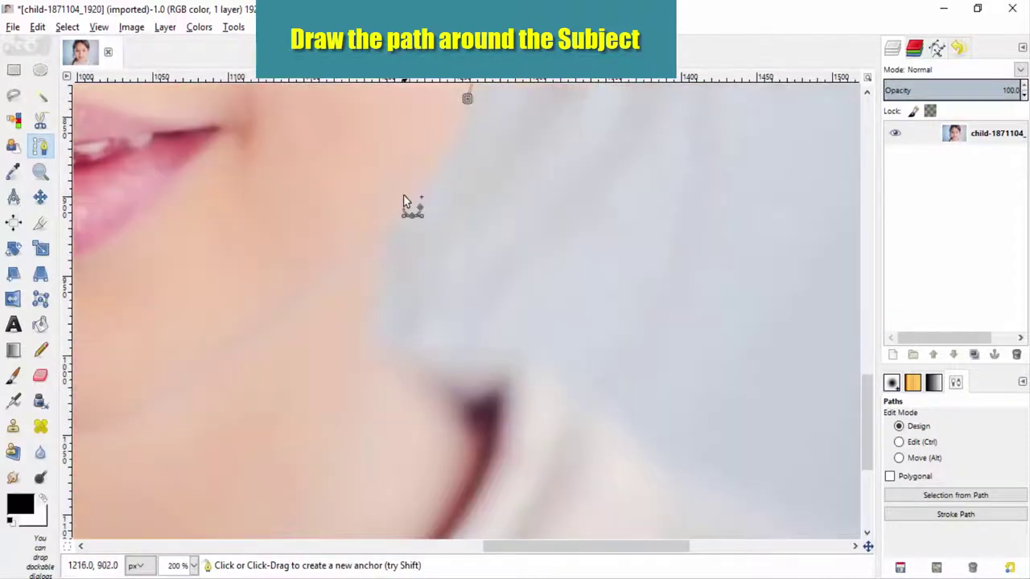
{"action": "left_click", "coordinate": [389, 218]}
{"action": "key", "text": "ctrl+z"}
{"action": "key", "text": "ctrl+z"}
{"action": "scroll", "coordinate": [416, 218], "scroll_direction": "up", "scroll_amount": 2}
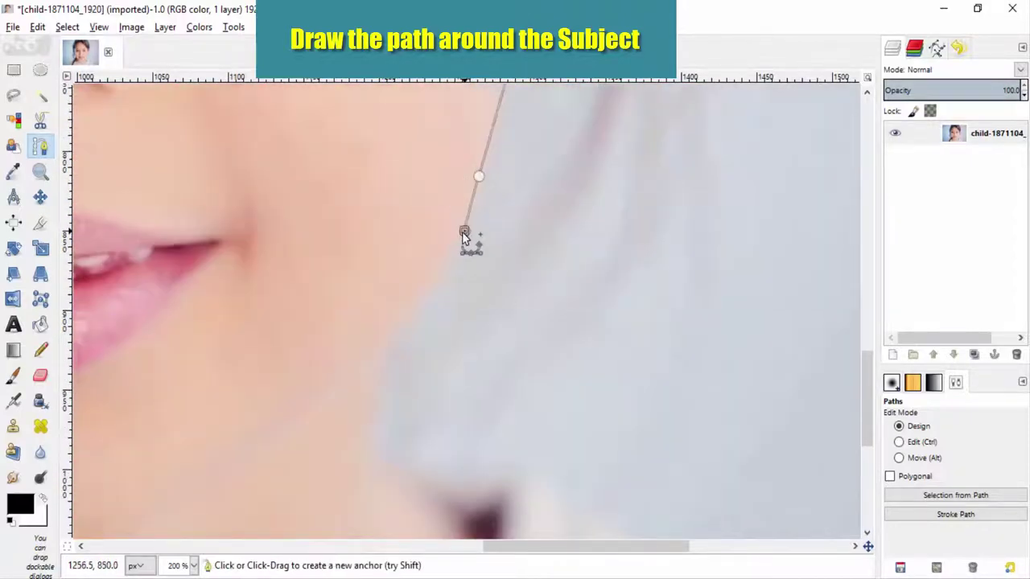
{"action": "key", "text": "ctrl+z"}
{"action": "left_click", "coordinate": [466, 214]}
{"action": "left_click", "coordinate": [437, 274]}
{"action": "left_click", "coordinate": [421, 299]}
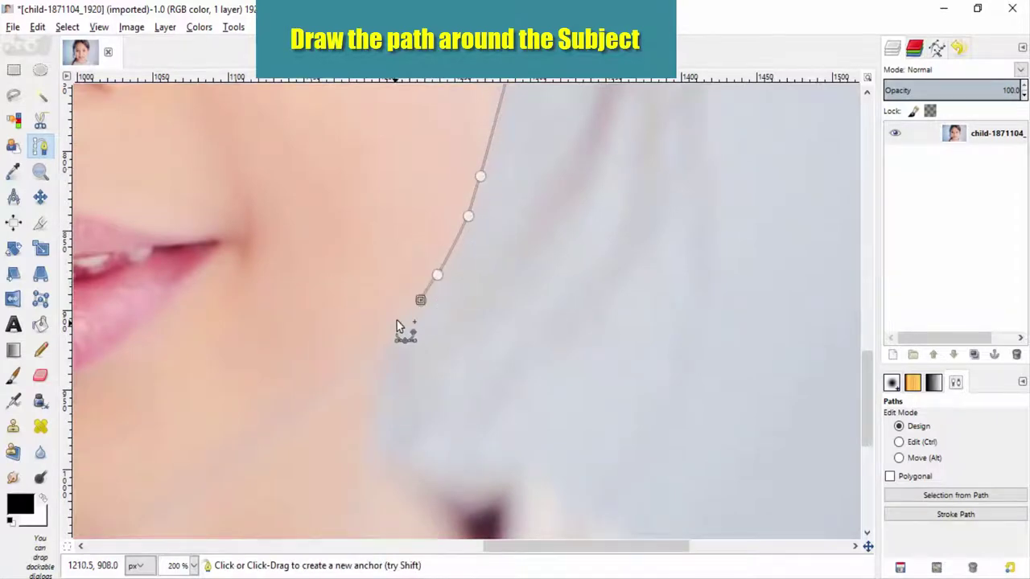
{"action": "left_click", "coordinate": [403, 323]}
{"action": "scroll", "coordinate": [403, 325], "scroll_direction": "down", "scroll_amount": 2}
Step: Trace the path down the jaw and around the neck to the right shoulder
{"action": "left_click", "coordinate": [380, 238]}
{"action": "left_click", "coordinate": [370, 246]}
{"action": "left_click", "coordinate": [370, 278]}
{"action": "left_click", "coordinate": [369, 309]}
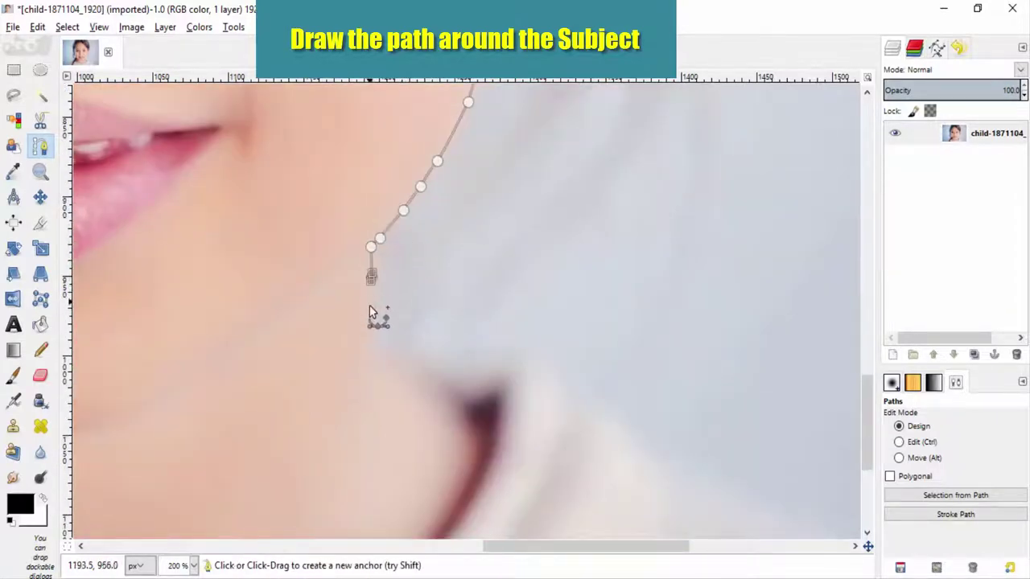
{"action": "left_click", "coordinate": [369, 323]}
{"action": "left_click", "coordinate": [384, 342]}
{"action": "left_click", "coordinate": [406, 360]}
{"action": "left_click", "coordinate": [437, 373]}
{"action": "left_click", "coordinate": [475, 358]}
{"action": "left_click", "coordinate": [520, 349]}
{"action": "left_click", "coordinate": [554, 368]}
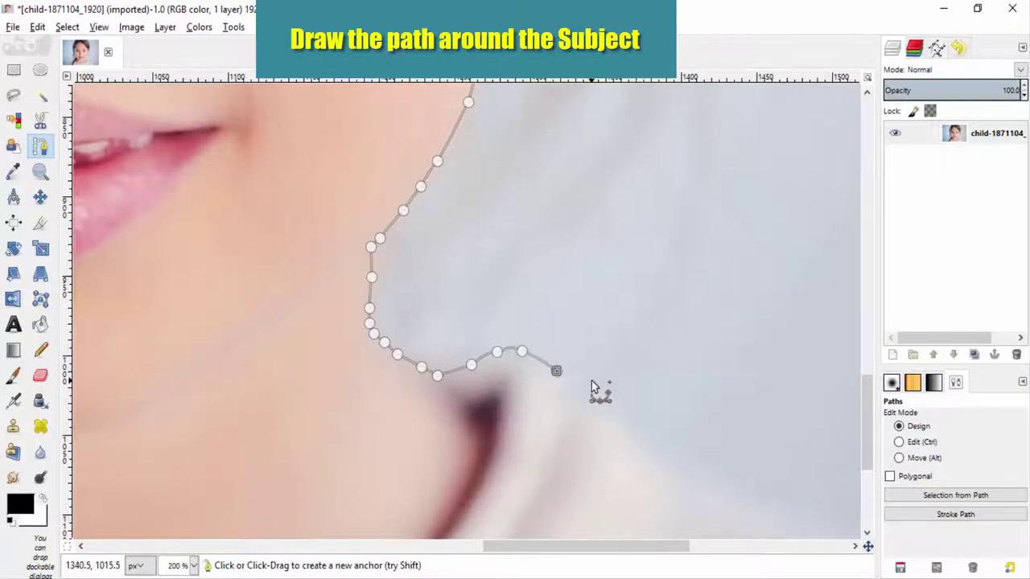
{"action": "scroll", "coordinate": [635, 400], "scroll_direction": "down", "scroll_amount": 4, "text": "ctrl"}
Step: Run the path down the right shoulder below the bottom edge and close it at the start anchor
{"action": "left_click", "coordinate": [629, 404]}
{"action": "left_click", "coordinate": [676, 422]}
{"action": "left_click", "coordinate": [692, 432]}
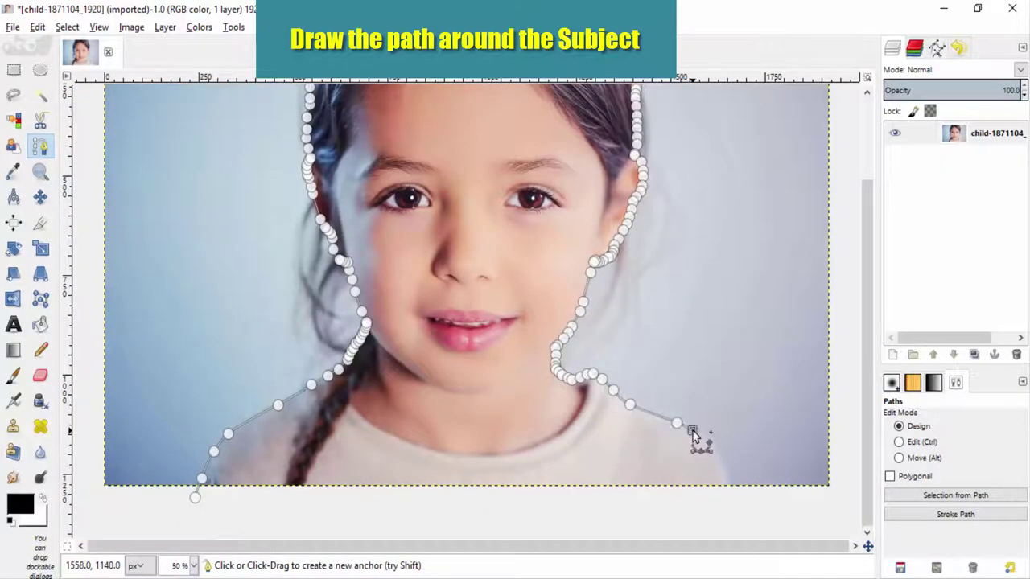
{"action": "left_click", "coordinate": [704, 442]}
{"action": "left_click", "coordinate": [715, 458]}
{"action": "left_click", "coordinate": [724, 477]}
{"action": "left_click", "coordinate": [726, 494]}
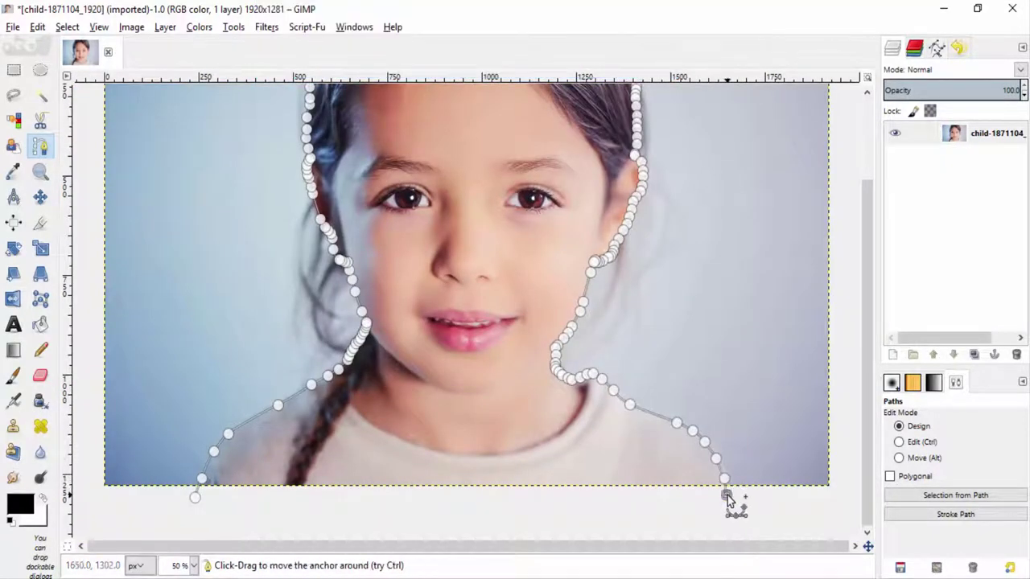
{"action": "left_click", "coordinate": [194, 497], "text": "ctrl"}
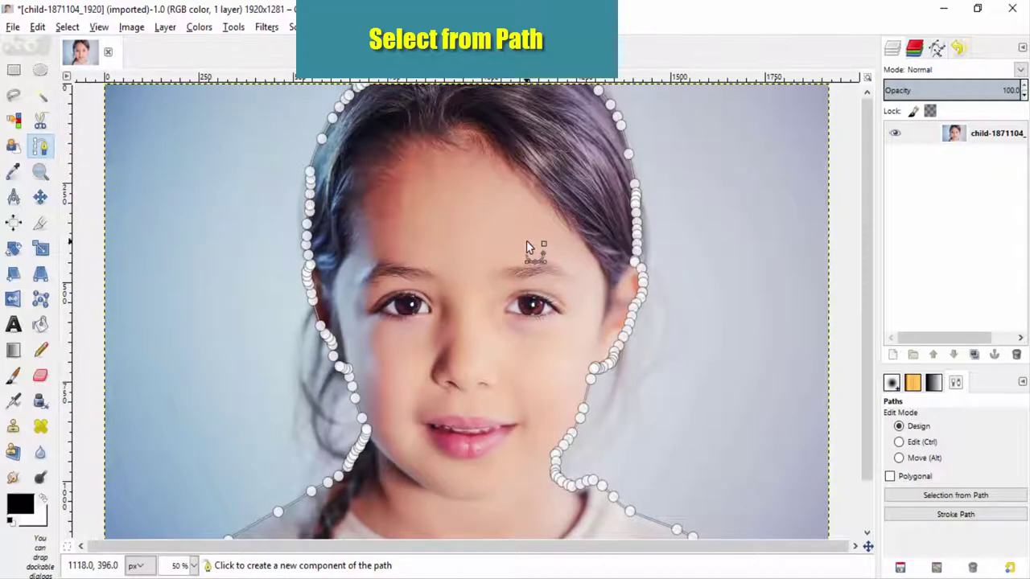
Step: Turn the traced path into a selection and invert it to cover the background
{"action": "right_click", "coordinate": [531, 245]}
{"action": "mouse_move", "coordinate": [561, 291]}
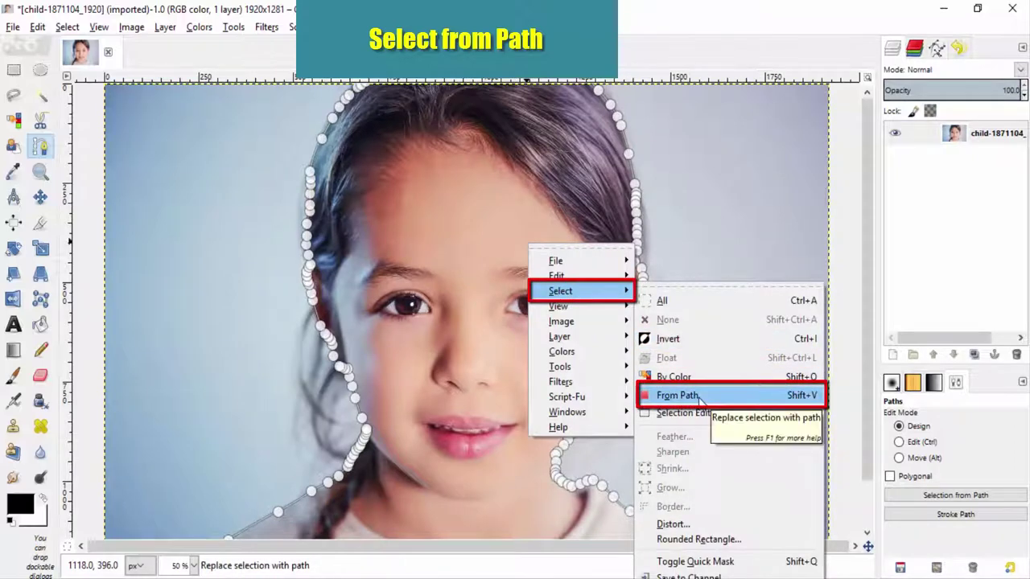
{"action": "left_click", "coordinate": [700, 396]}
{"action": "right_click", "coordinate": [616, 212]}
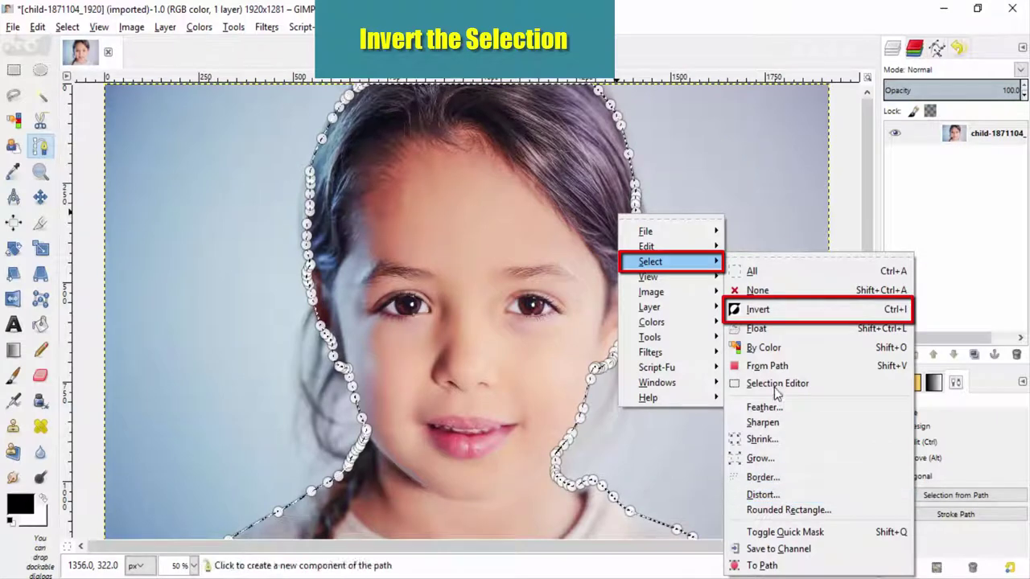
{"action": "left_click", "coordinate": [772, 309]}
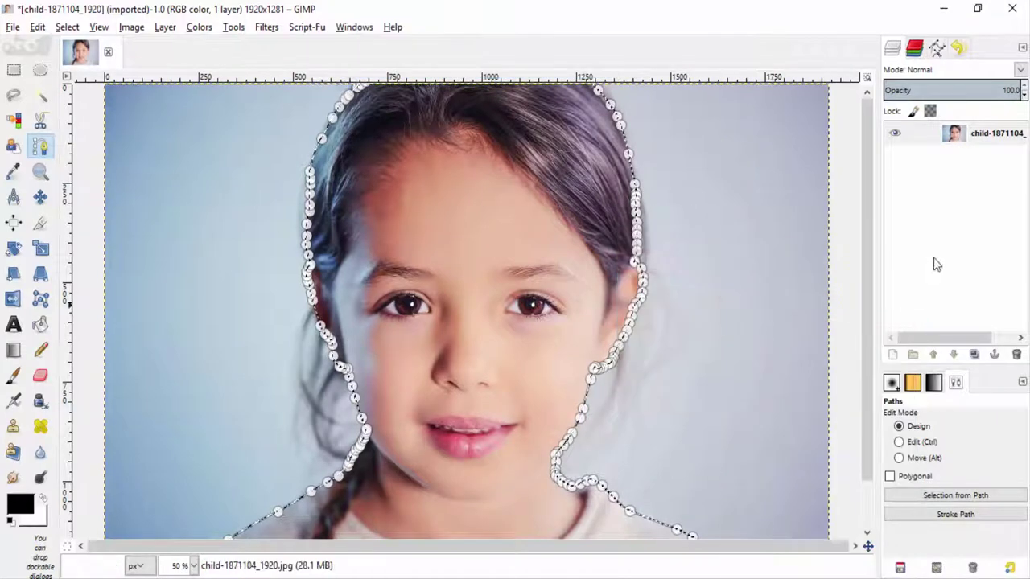
Step: Duplicate the photo layer, add an alpha channel to the copy, and delete the background
{"action": "left_click", "coordinate": [984, 133]}
{"action": "left_click", "coordinate": [973, 355]}
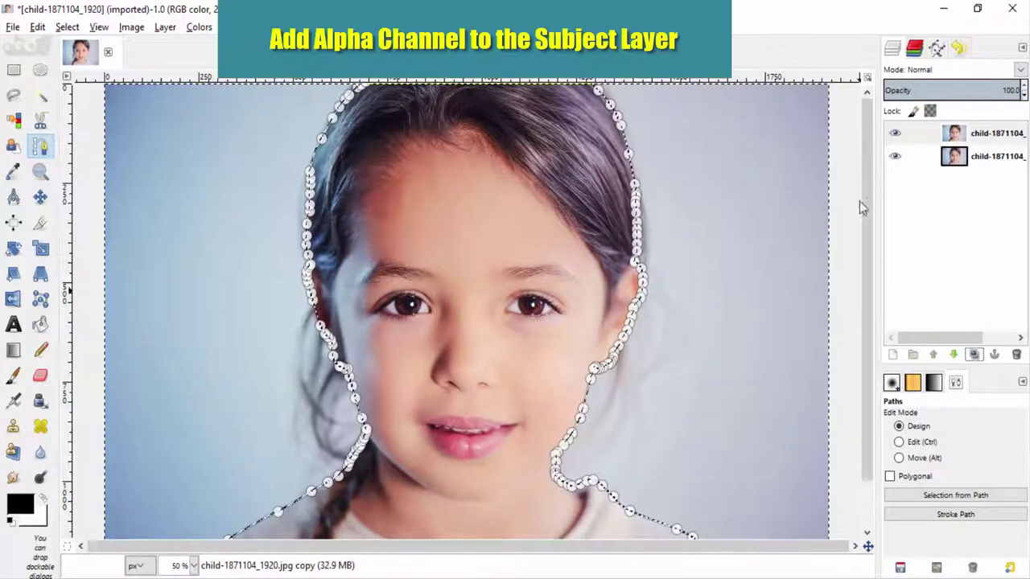
{"action": "left_click", "coordinate": [965, 135]}
{"action": "right_click", "coordinate": [965, 135]}
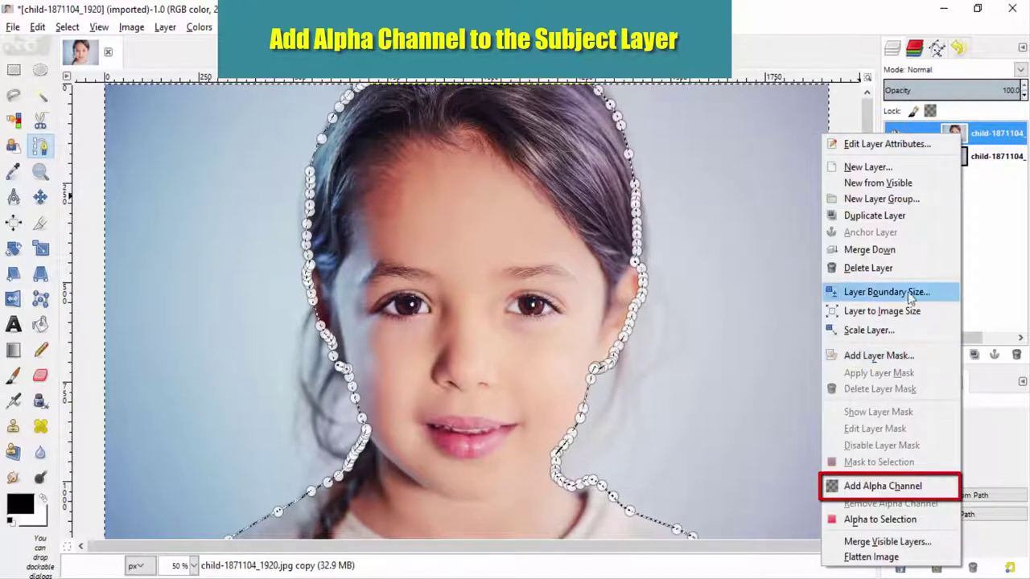
{"action": "left_click", "coordinate": [908, 485]}
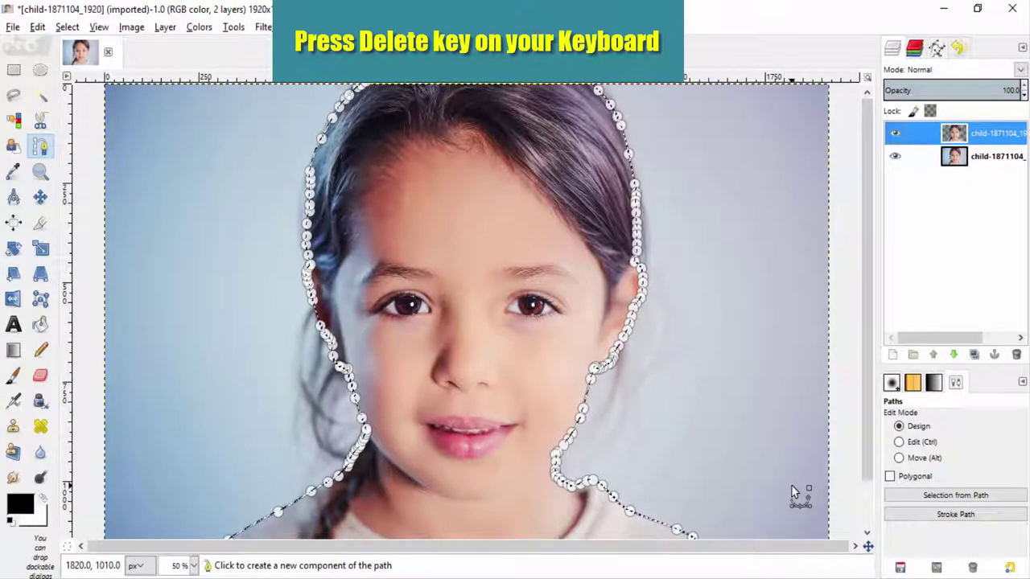
{"action": "key", "text": "Delete"}
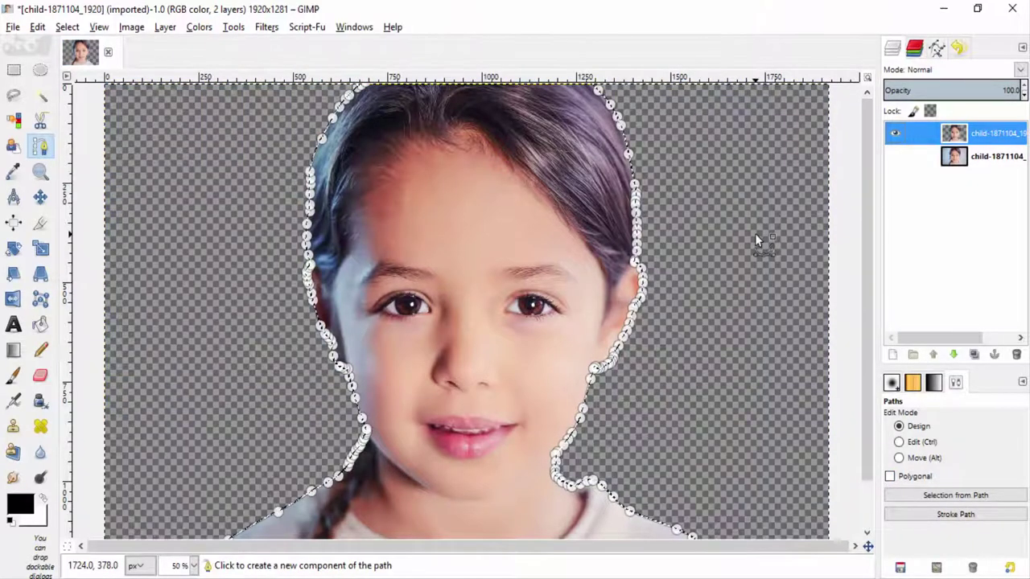
Step: Clear the selection with Select > None and zoom out to see the whole image
{"action": "key", "text": "minus"}
{"action": "right_click", "coordinate": [662, 222]}
{"action": "mouse_move", "coordinate": [713, 268]}
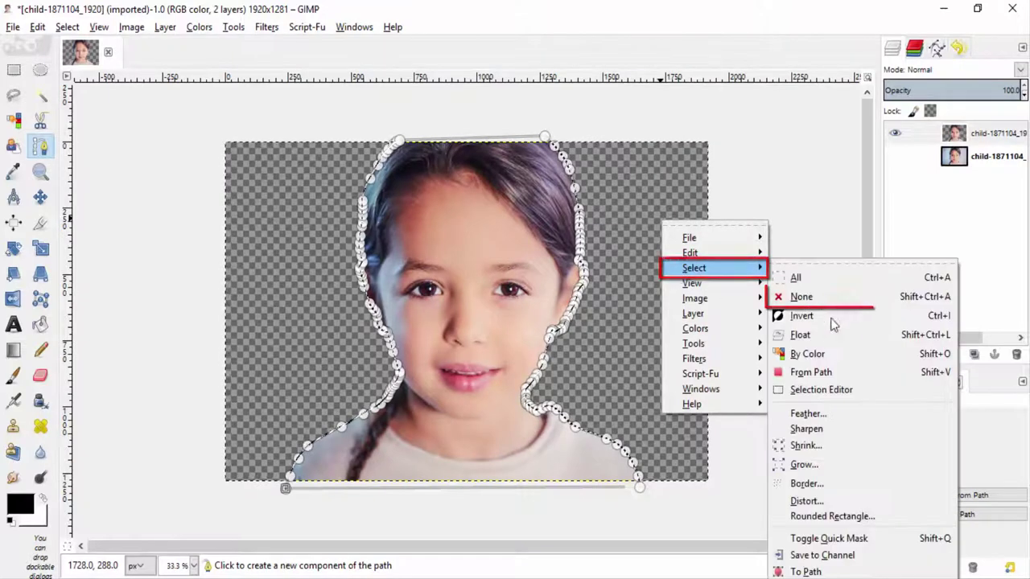
{"action": "left_click", "coordinate": [835, 304]}
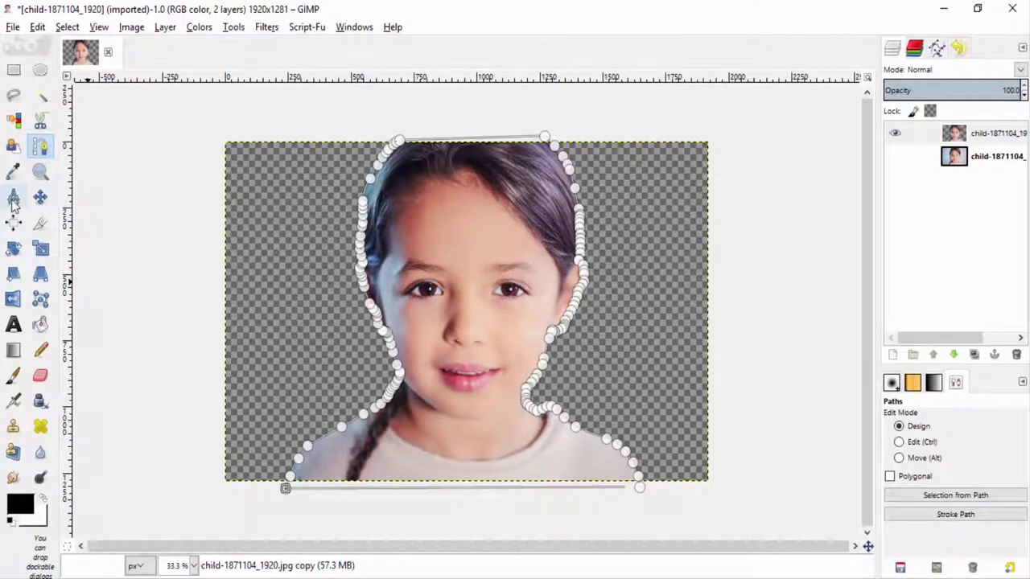
{"action": "left_click", "coordinate": [40, 197]}
{"action": "key", "text": "minus"}
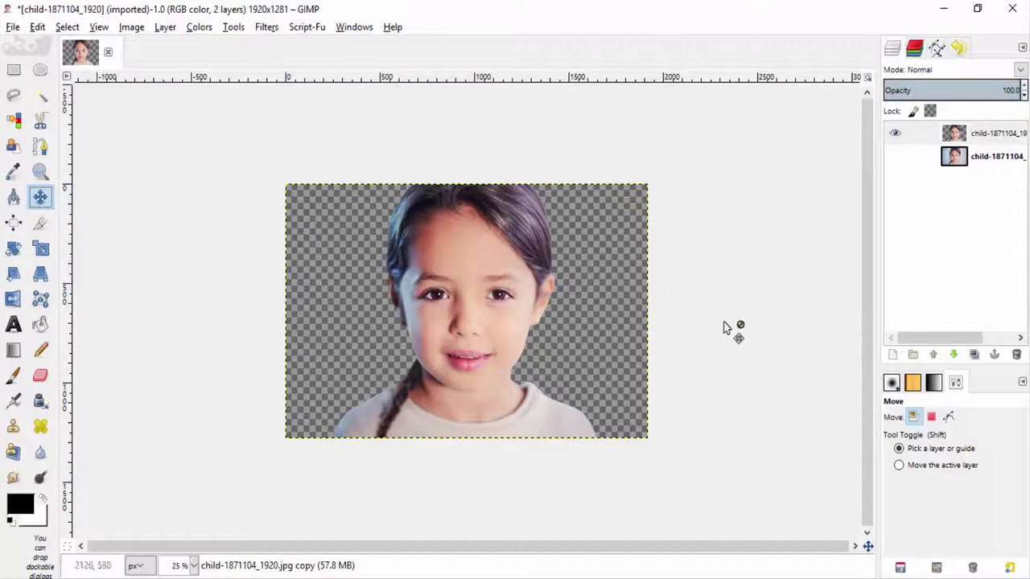
Step: Desaturate the cut-out girl layer to black and white using Luminosity
{"action": "left_click", "coordinate": [983, 145]}
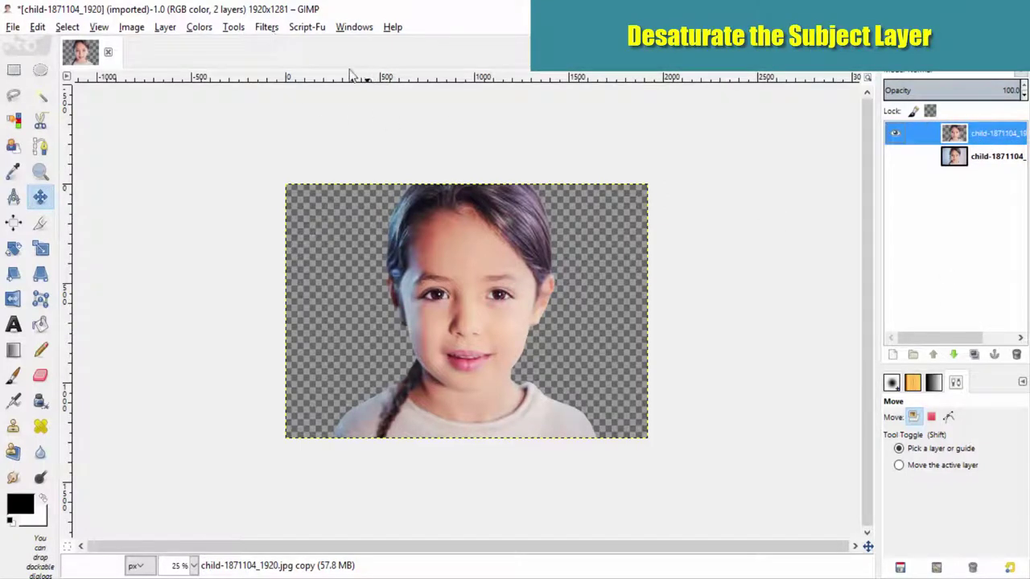
{"action": "left_click", "coordinate": [193, 27]}
{"action": "left_click", "coordinate": [221, 198]}
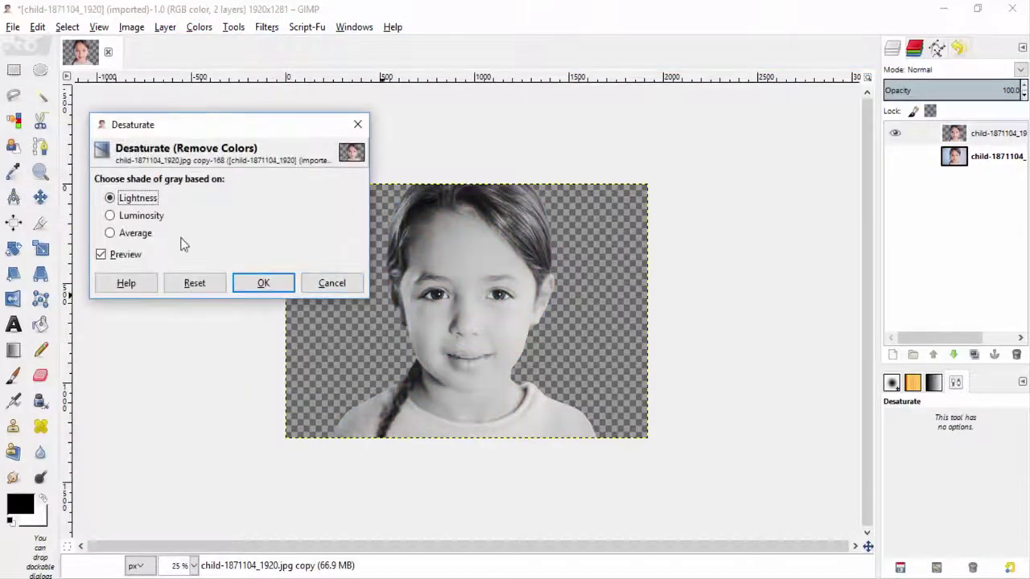
{"action": "left_click", "coordinate": [160, 217]}
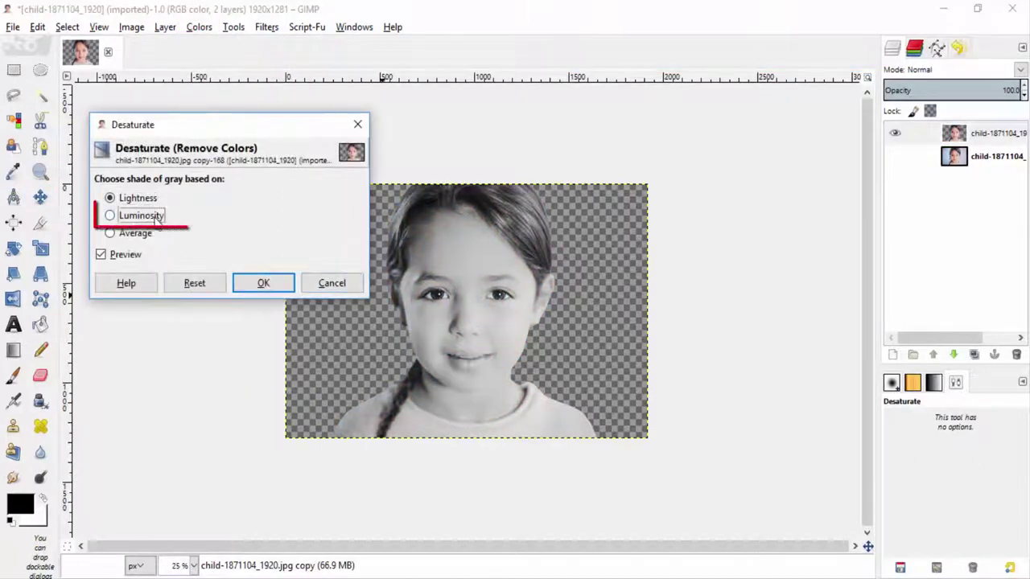
{"action": "left_click", "coordinate": [263, 286]}
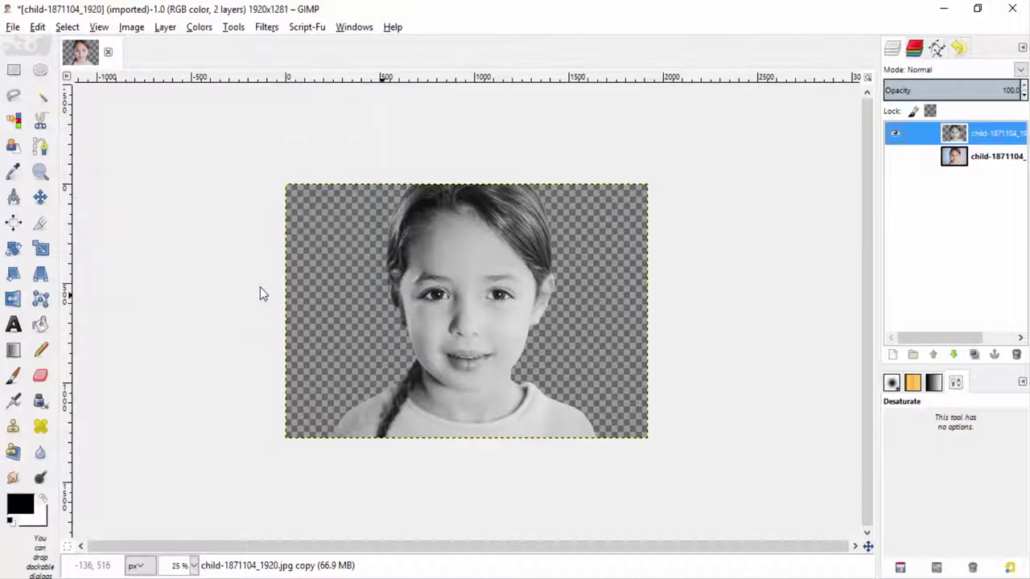
Step: Apply Levels to the girl layer with input levels 17, 0.79 and 227
{"action": "left_click", "coordinate": [198, 27]}
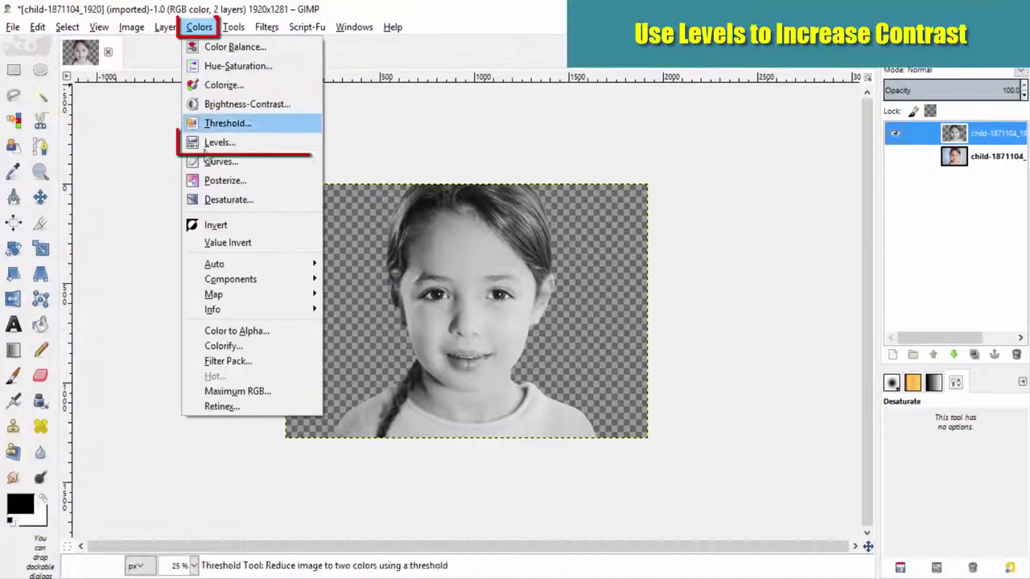
{"action": "left_click", "coordinate": [233, 140]}
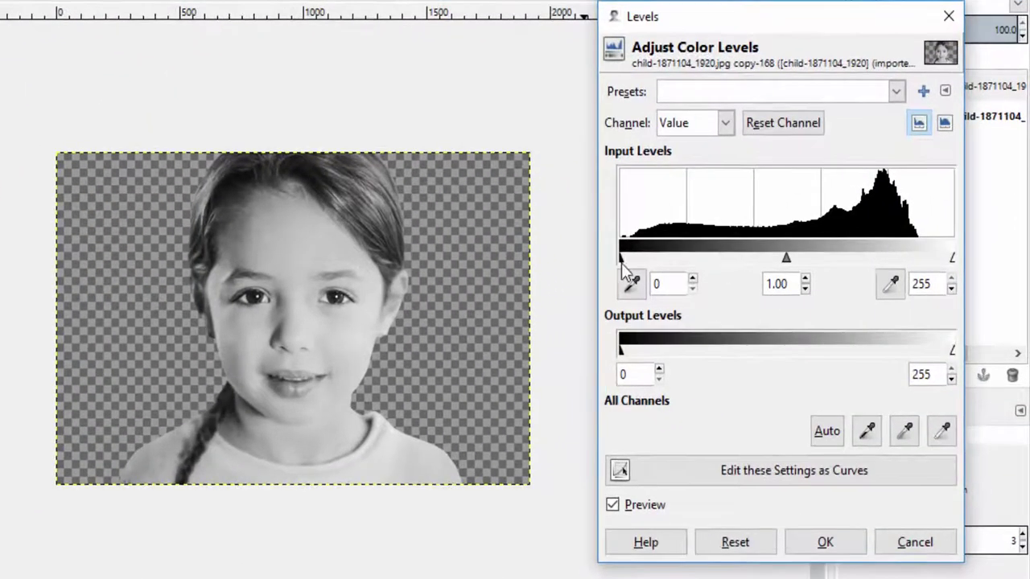
{"action": "left_click_drag", "start_coordinate": [625, 260], "coordinate": [639, 273]}
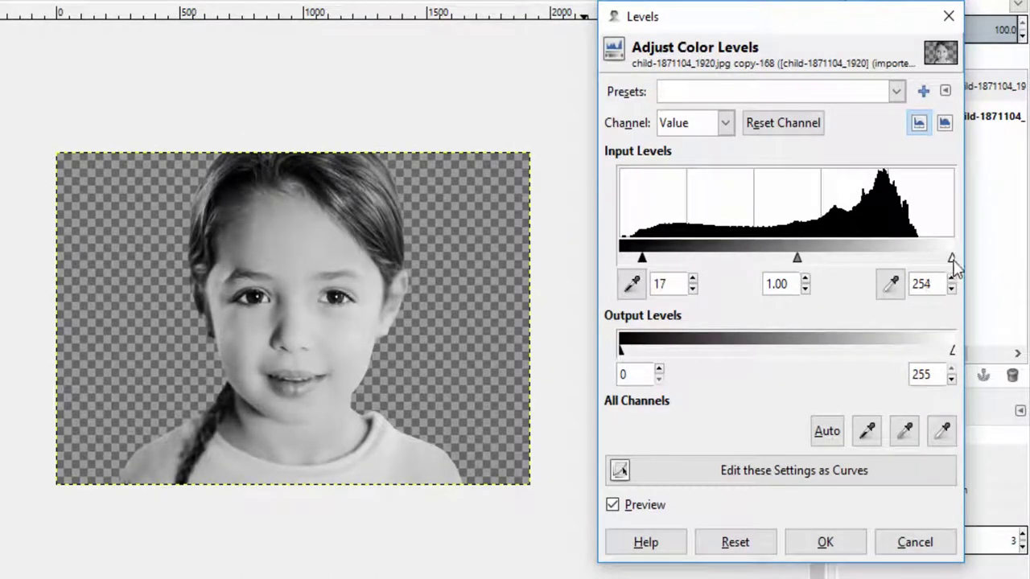
{"action": "left_click_drag", "start_coordinate": [951, 261], "coordinate": [918, 266]}
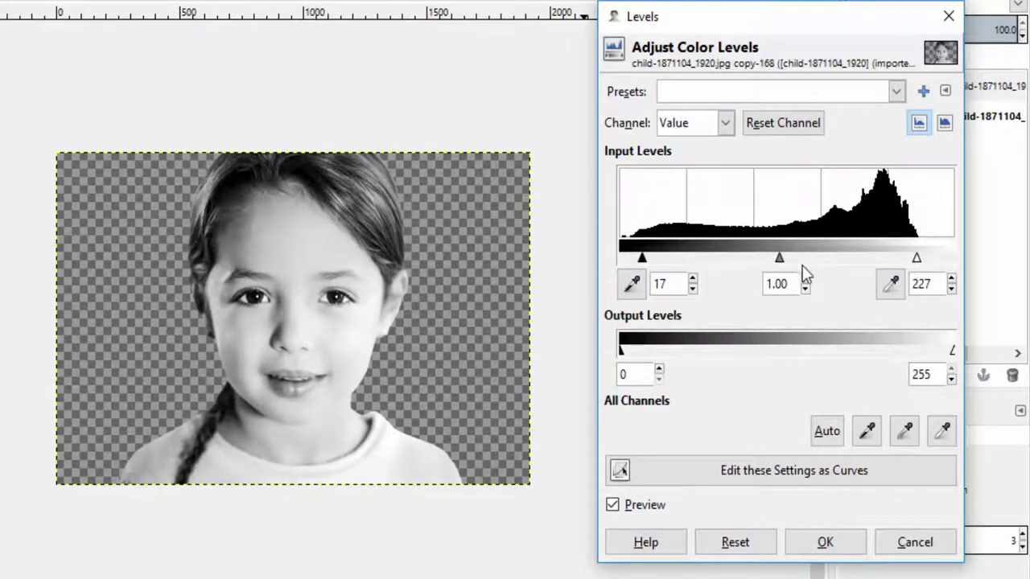
{"action": "mouse_move", "coordinate": [779, 265]}
{"action": "left_mouse_down"}
{"action": "mouse_move", "coordinate": [746, 266]}
{"action": "mouse_move", "coordinate": [794, 266]}
{"action": "left_mouse_up"}
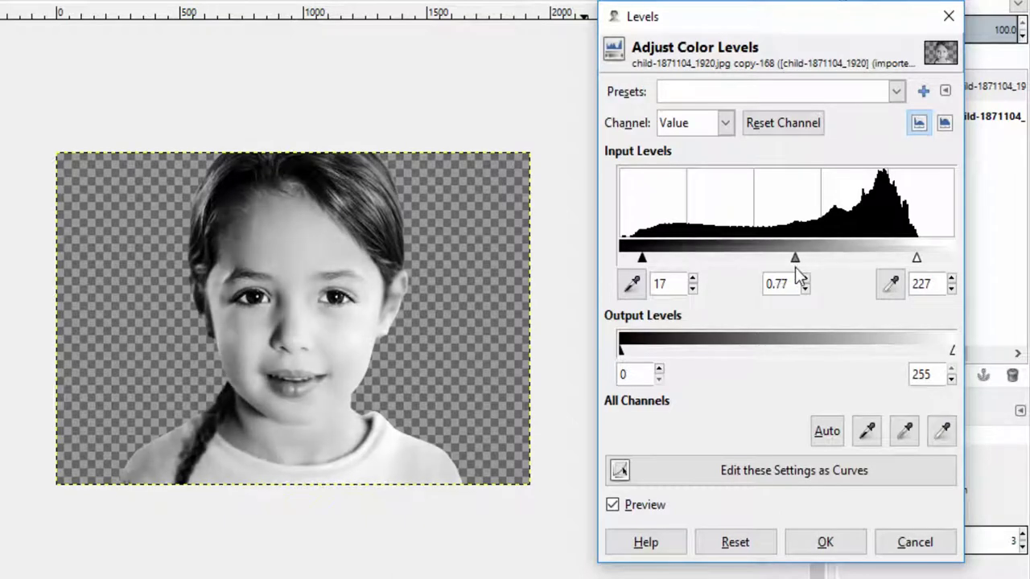
{"action": "left_click_drag", "start_coordinate": [802, 276], "coordinate": [807, 277]}
{"action": "left_click", "coordinate": [847, 542]}
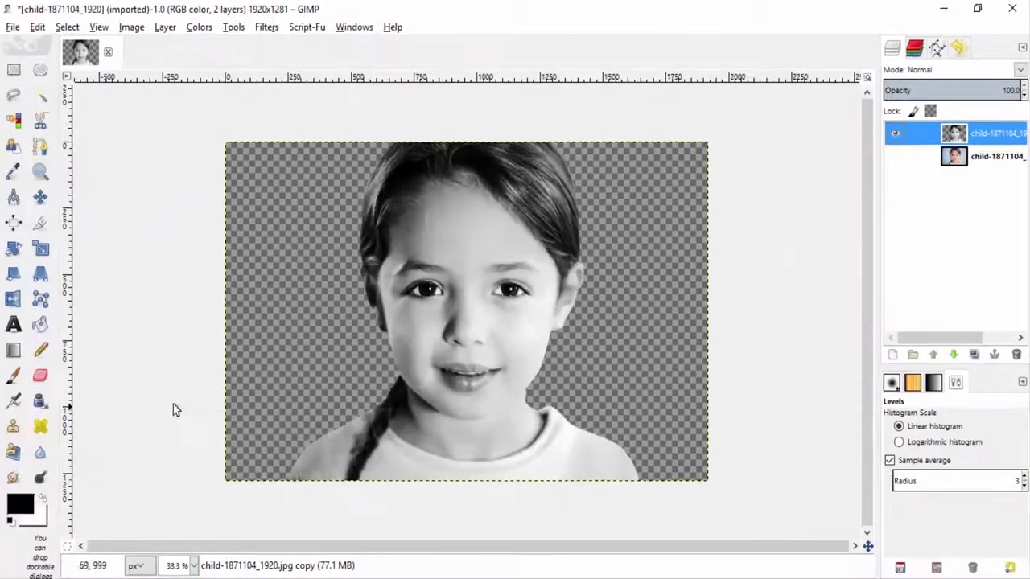
Step: Set the eraser to size 78 with the soft 2. Hardness 025 brush
{"action": "left_click", "coordinate": [42, 376]}
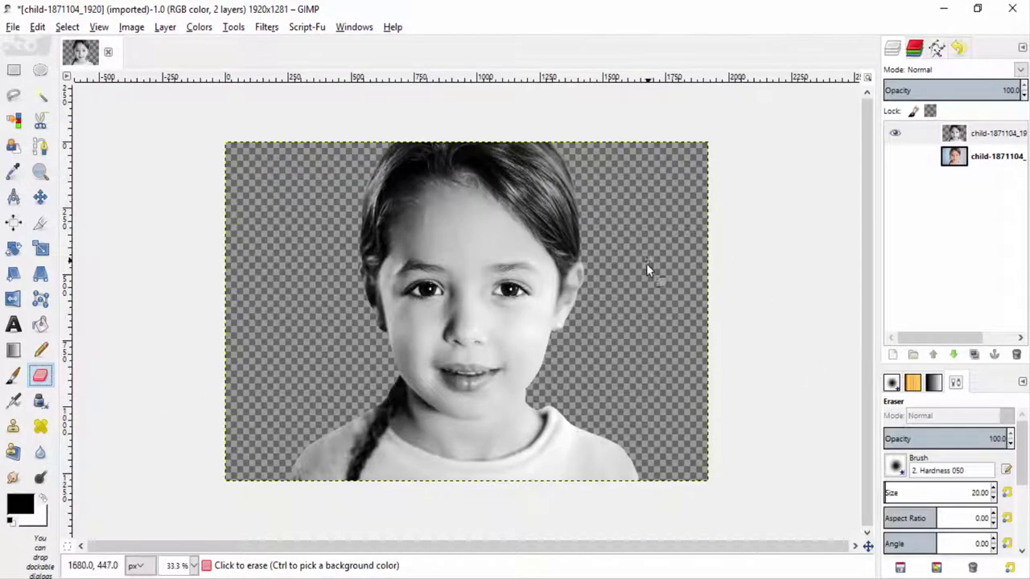
{"action": "scroll", "coordinate": [584, 153], "scroll_direction": "up", "scroll_amount": 1, "text": "ctrl"}
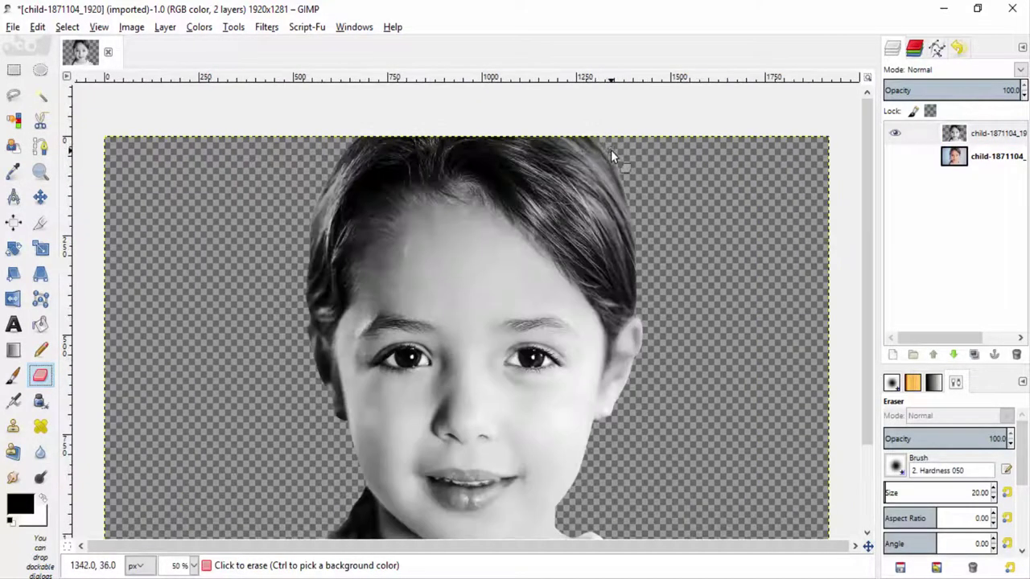
{"action": "key", "text": "bracketright"}
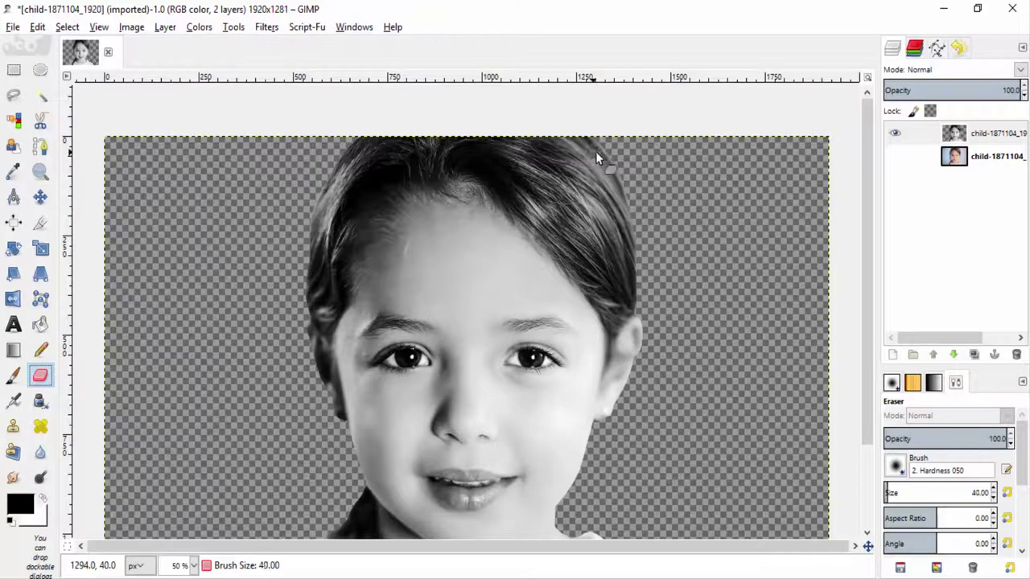
{"action": "key", "text": "bracketright"}
{"action": "key", "text": "bracketright"}
{"action": "key", "text": "bracketright"}
{"action": "key", "text": "bracketright"}
{"action": "key", "text": "bracketright"}
{"action": "key", "text": "bracketright"}
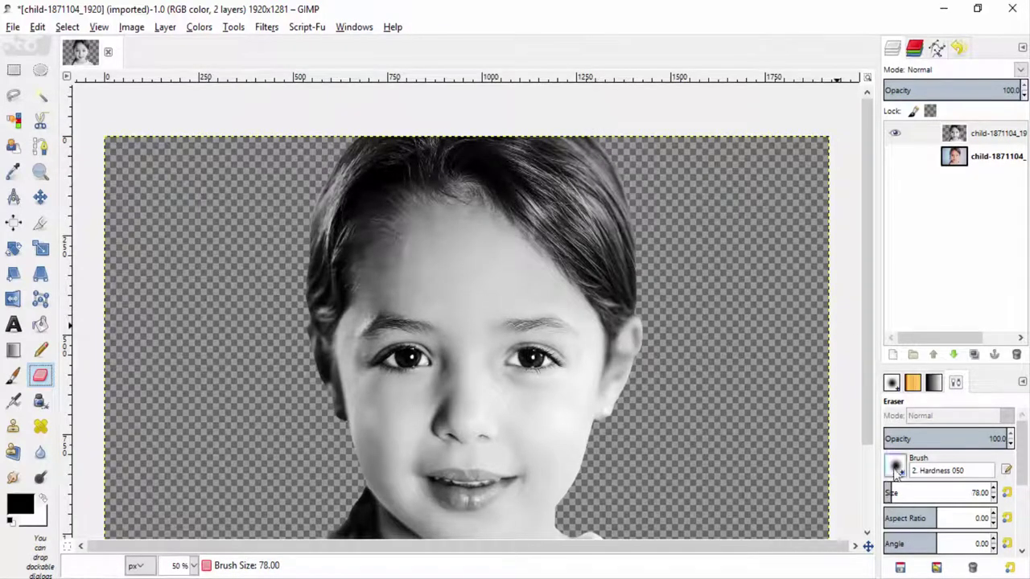
{"action": "left_click", "coordinate": [895, 468]}
{"action": "left_click", "coordinate": [996, 233]}
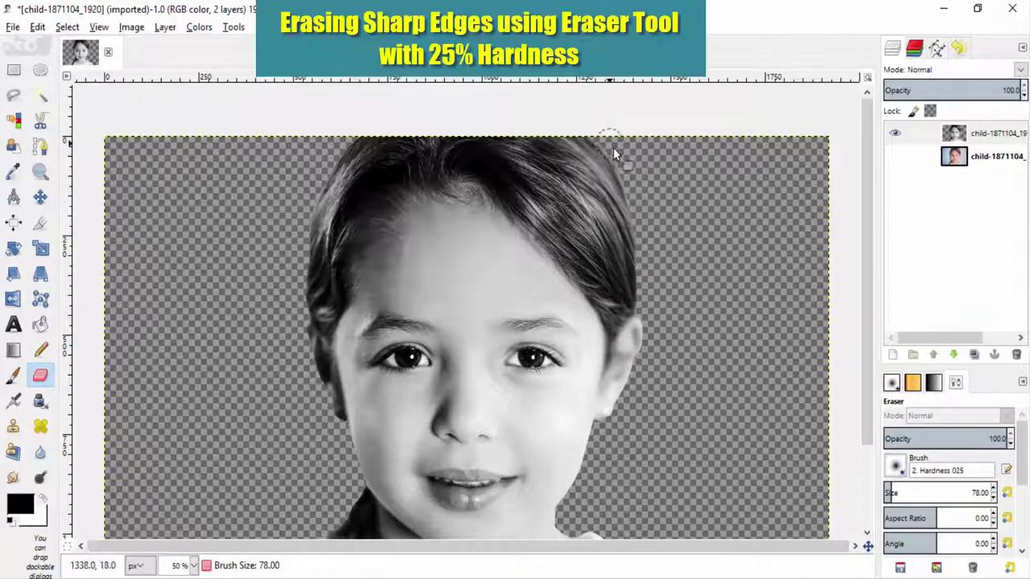
Step: Erase along the girl's neck and shoulder edges to soften the cut-out outline
{"action": "scroll", "coordinate": [647, 209], "scroll_direction": "down", "scroll_amount": 2}
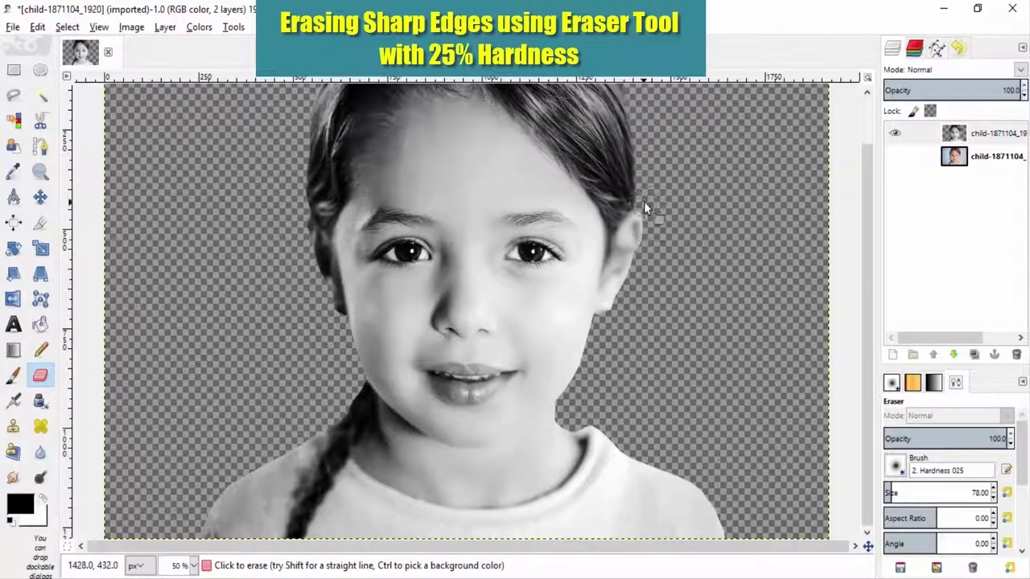
{"action": "scroll", "coordinate": [624, 315], "scroll_direction": "up", "scroll_amount": 1}
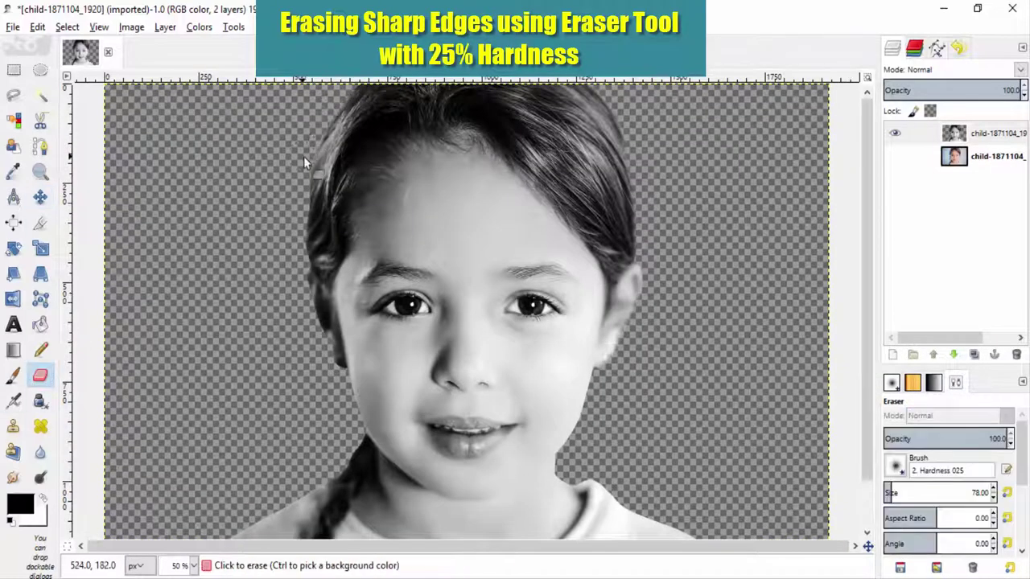
{"action": "scroll", "coordinate": [336, 374], "scroll_direction": "down", "scroll_amount": 1}
{"action": "scroll", "coordinate": [593, 456], "scroll_direction": "up", "scroll_amount": 3}
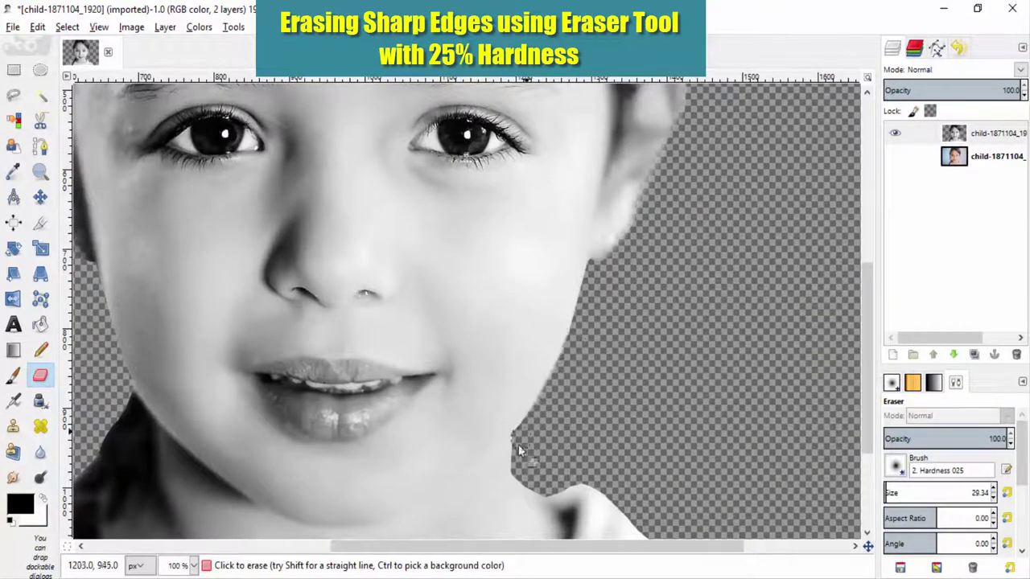
{"action": "scroll", "coordinate": [518, 447], "scroll_direction": "down", "scroll_amount": 2}
{"action": "mouse_move", "coordinate": [528, 368]}
{"action": "left_mouse_down"}
{"action": "mouse_move", "coordinate": [666, 425]}
{"action": "mouse_move", "coordinate": [559, 379]}
{"action": "mouse_move", "coordinate": [642, 416]}
{"action": "left_mouse_up"}
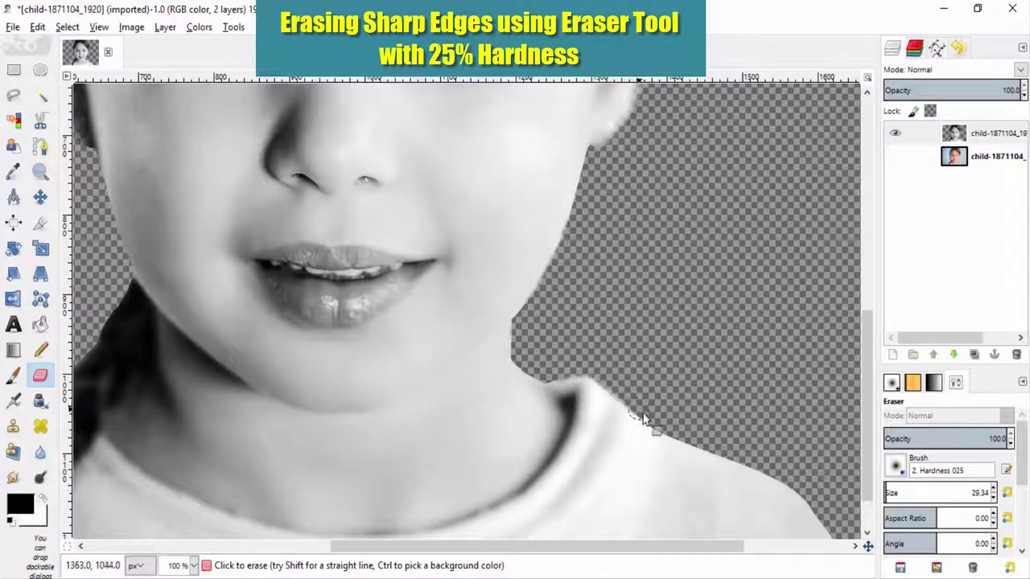
{"action": "scroll", "coordinate": [642, 417], "scroll_direction": "down", "scroll_amount": 1}
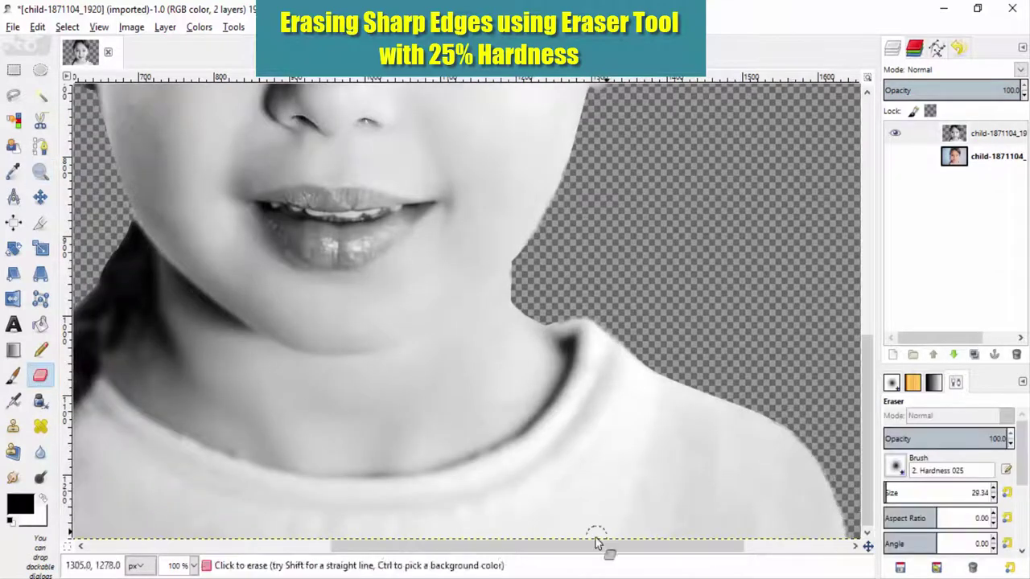
{"action": "left_click_drag", "start_coordinate": [595, 547], "coordinate": [346, 546]}
{"action": "scroll", "coordinate": [558, 391], "scroll_direction": "up", "scroll_amount": 2}
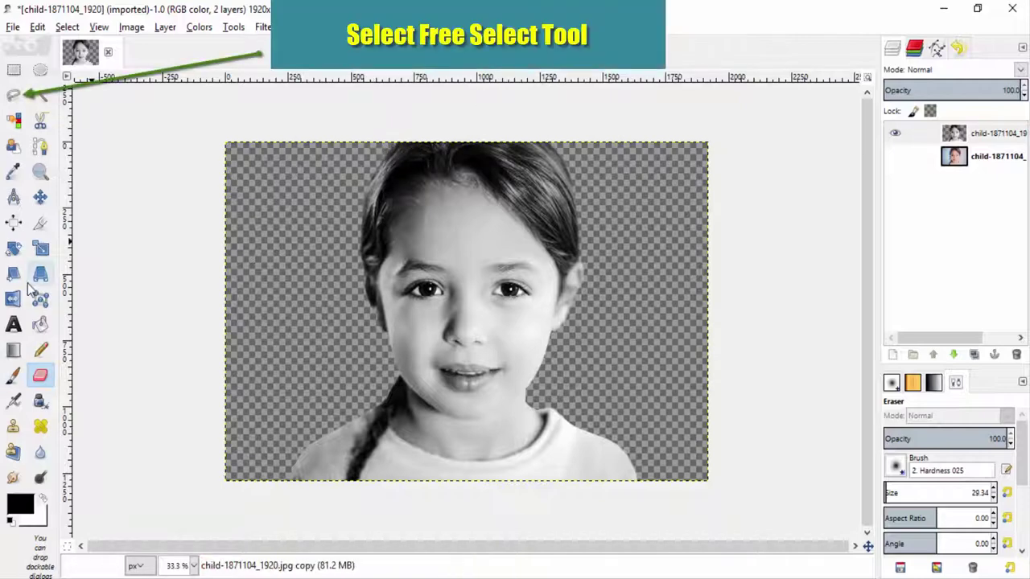
Step: Begin a Free Select outline at the left cheek and trace across the top hairline
{"action": "left_click", "coordinate": [13, 94]}
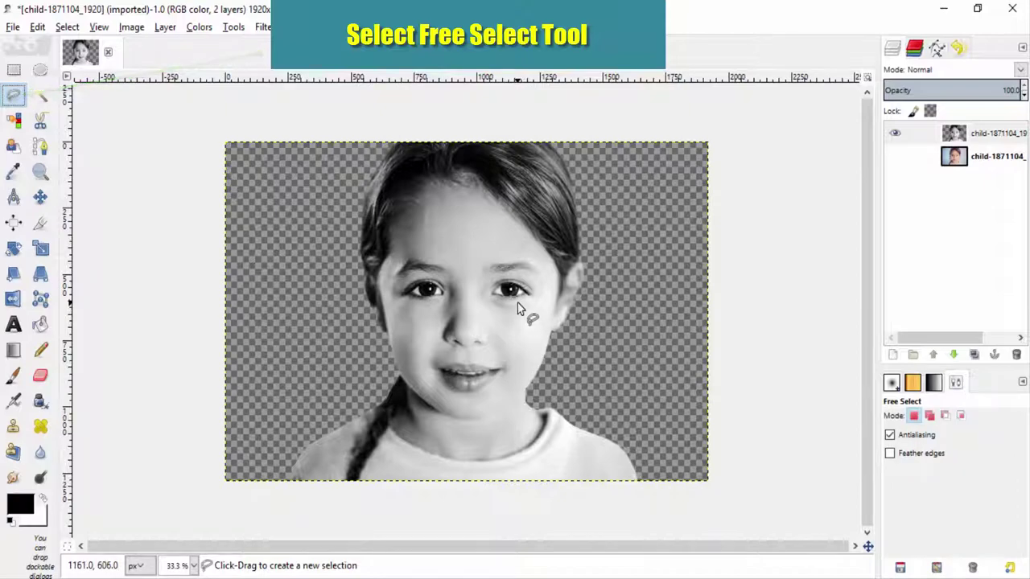
{"action": "scroll", "coordinate": [519, 306], "scroll_direction": "up", "scroll_amount": 1}
{"action": "scroll", "coordinate": [377, 304], "scroll_direction": "up", "scroll_amount": 2}
{"action": "scroll", "coordinate": [306, 290], "scroll_direction": "up", "scroll_amount": 3}
{"action": "scroll", "coordinate": [312, 306], "scroll_direction": "down", "scroll_amount": 3}
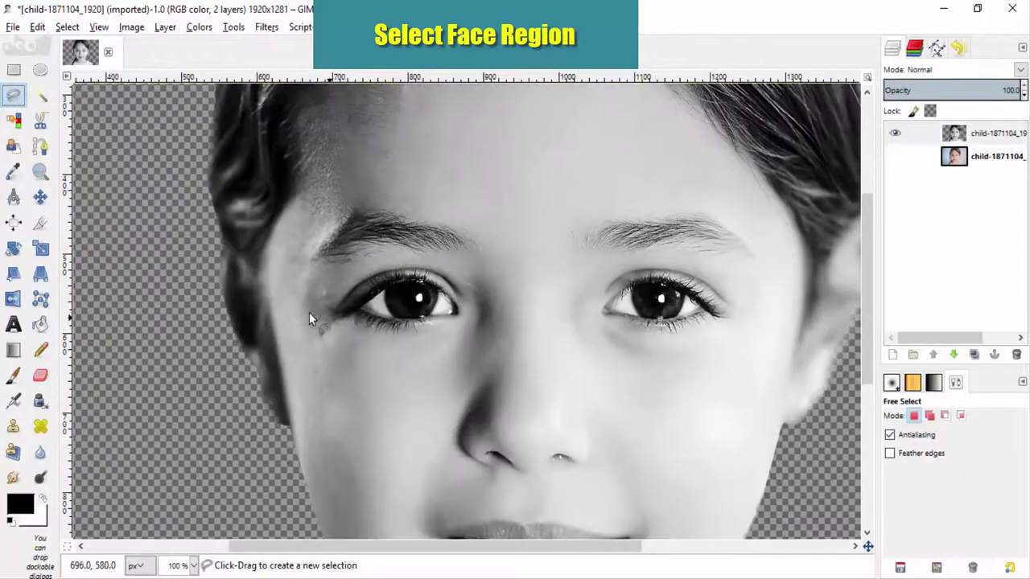
{"action": "left_click", "coordinate": [260, 262]}
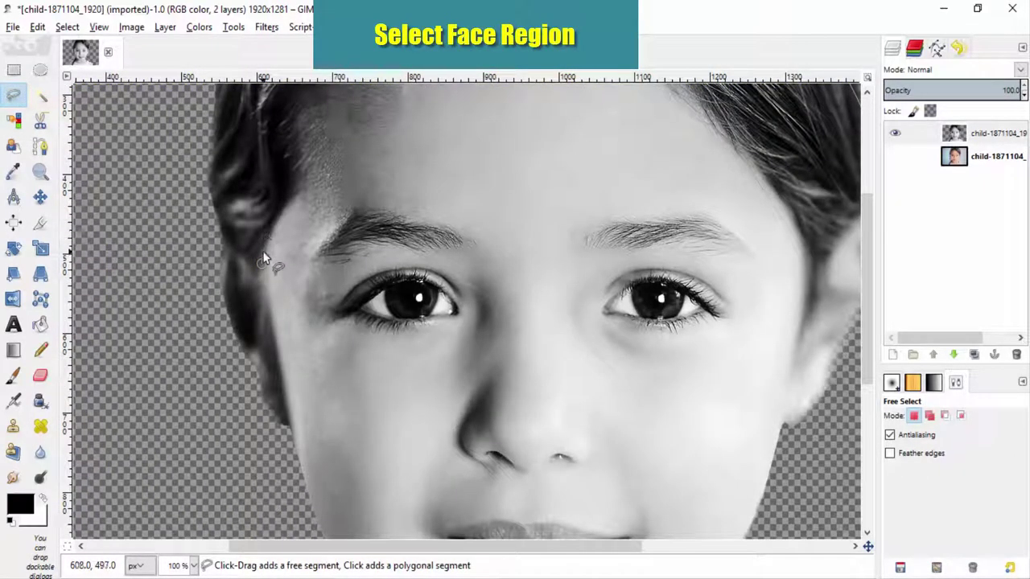
{"action": "left_click", "coordinate": [263, 244]}
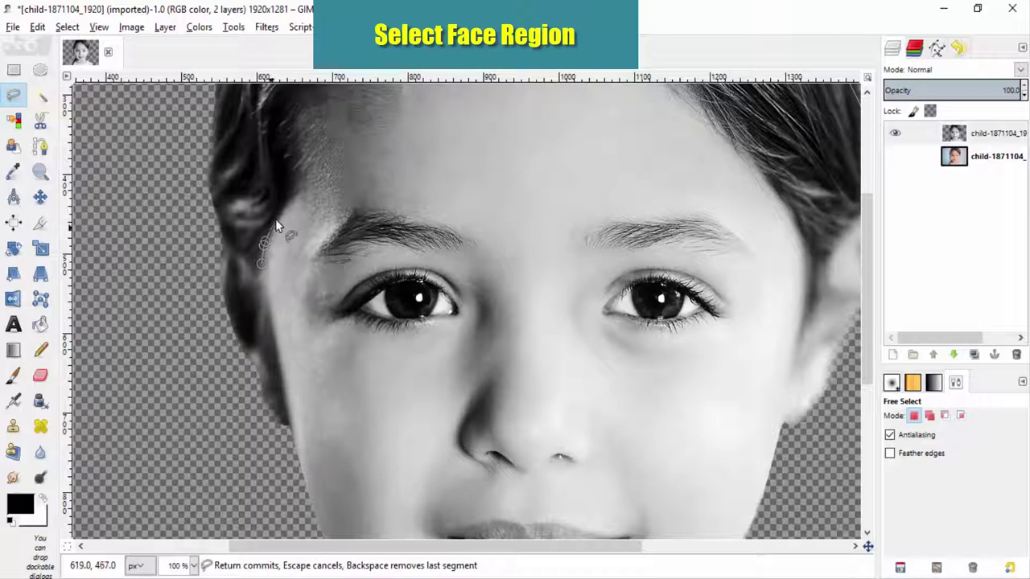
{"action": "left_click", "coordinate": [296, 183]}
{"action": "scroll", "coordinate": [313, 178], "scroll_direction": "up", "scroll_amount": 5}
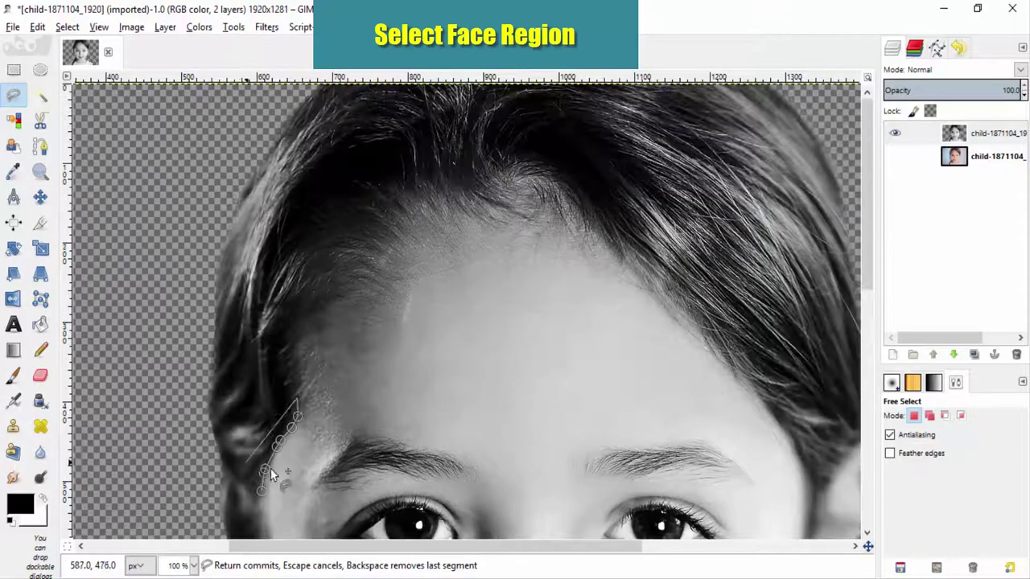
{"action": "left_click", "coordinate": [307, 301]}
{"action": "left_click", "coordinate": [326, 266]}
{"action": "left_click", "coordinate": [398, 191]}
{"action": "left_click", "coordinate": [412, 184]}
{"action": "left_click", "coordinate": [434, 182]}
{"action": "left_click", "coordinate": [443, 181]}
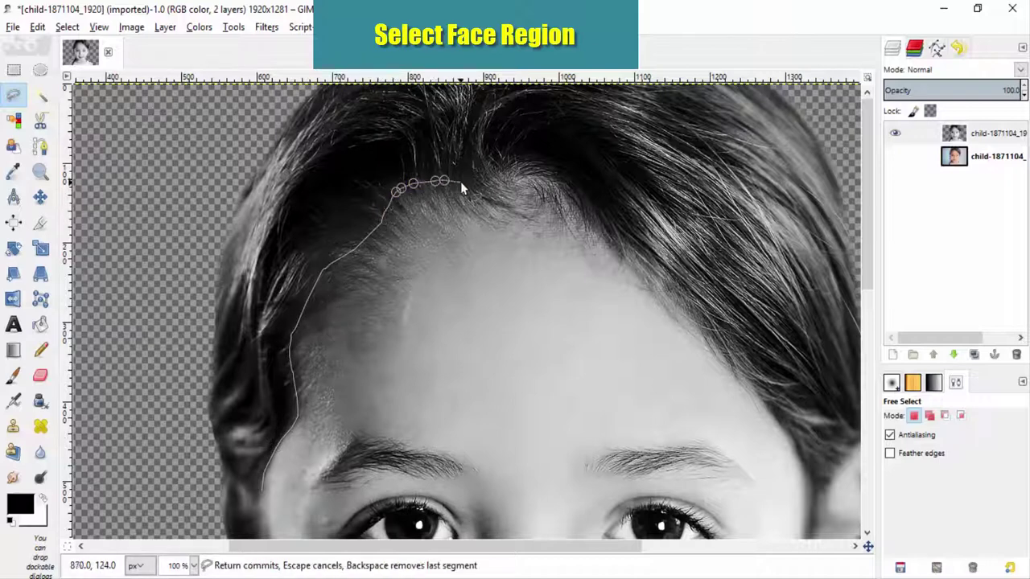
Step: Continue the face outline down the right hairline and right cheek to the jaw
{"action": "left_click", "coordinate": [670, 305]}
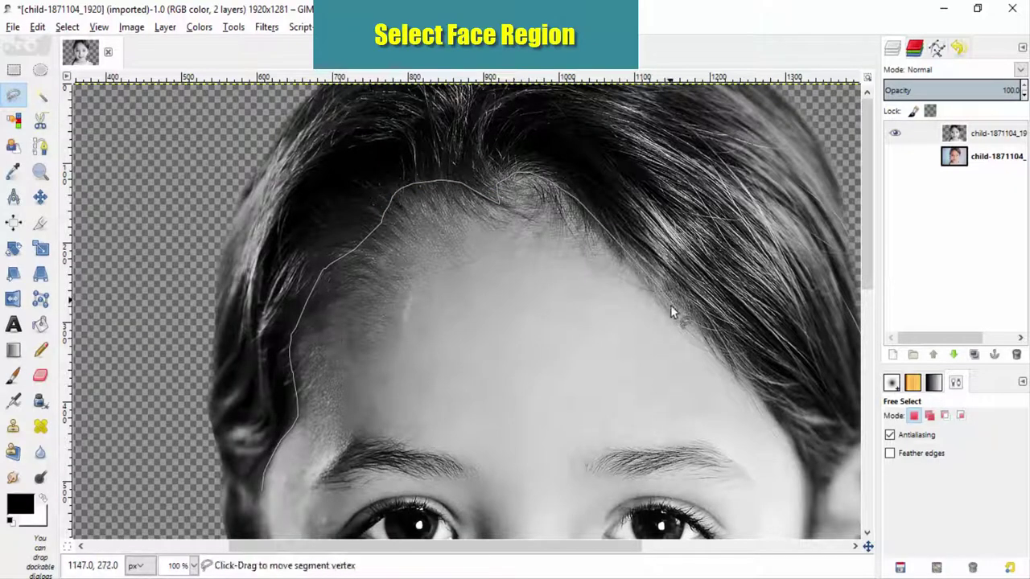
{"action": "left_click", "coordinate": [752, 384]}
{"action": "scroll", "coordinate": [757, 255], "scroll_direction": "down", "scroll_amount": 3}
{"action": "left_click", "coordinate": [807, 348]}
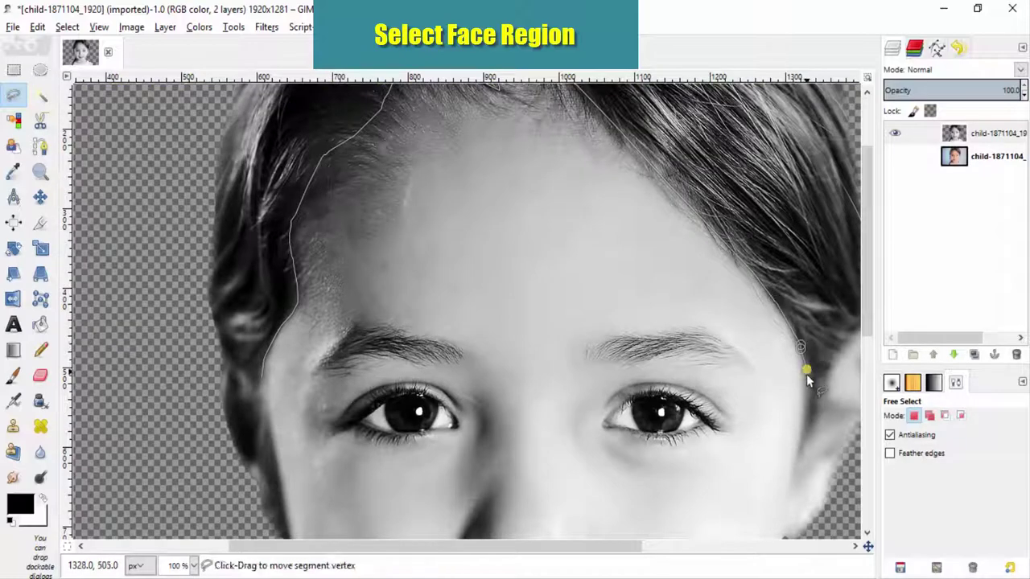
{"action": "left_click", "coordinate": [799, 438]}
{"action": "scroll", "coordinate": [799, 442], "scroll_direction": "down", "scroll_amount": 10}
{"action": "scroll", "coordinate": [777, 276], "scroll_direction": "up", "scroll_amount": 7}
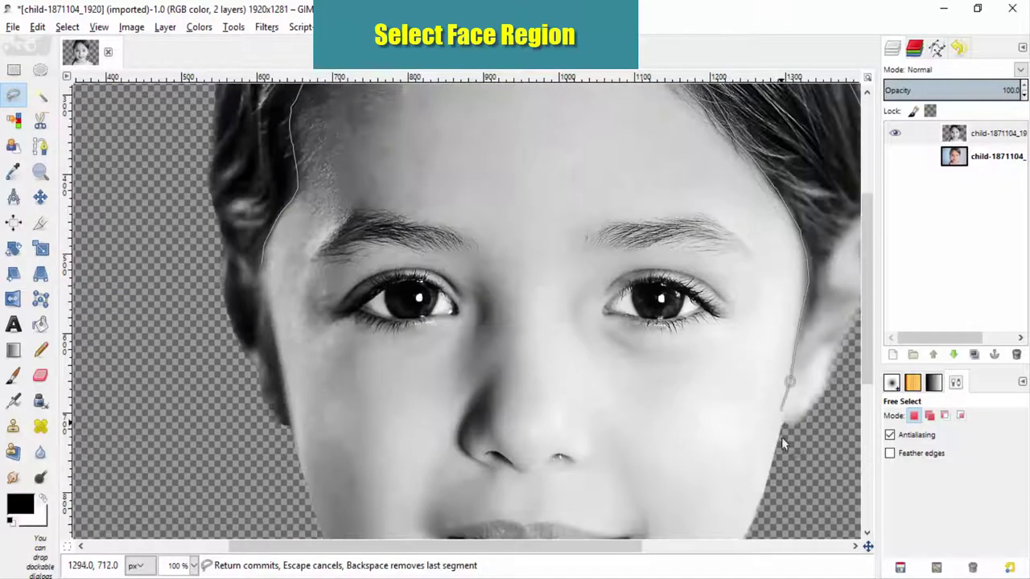
{"action": "scroll", "coordinate": [779, 455], "scroll_direction": "down", "scroll_amount": 5}
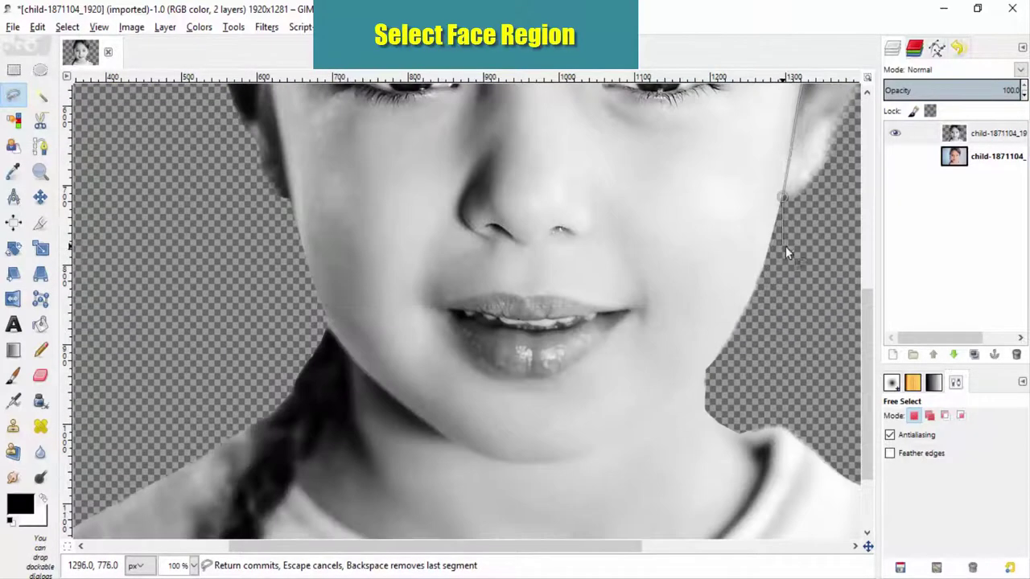
{"action": "scroll", "coordinate": [707, 368], "scroll_direction": "up", "scroll_amount": 2}
{"action": "left_click", "coordinate": [706, 372]}
{"action": "scroll", "coordinate": [706, 372], "scroll_direction": "down", "scroll_amount": 2}
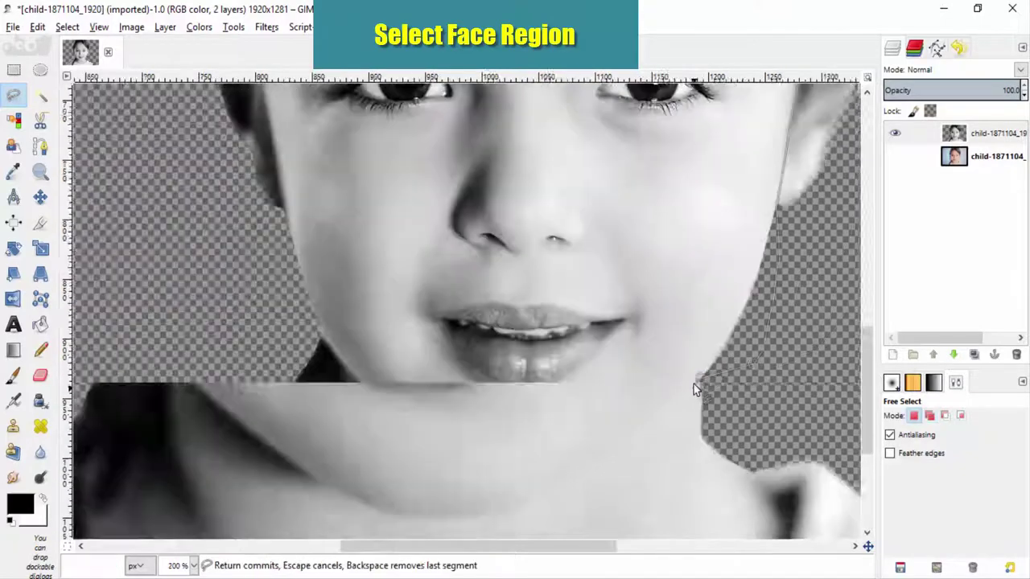
Step: Trace the outline along the chin and left jaw, closing it at the start point
{"action": "left_click", "coordinate": [612, 443]}
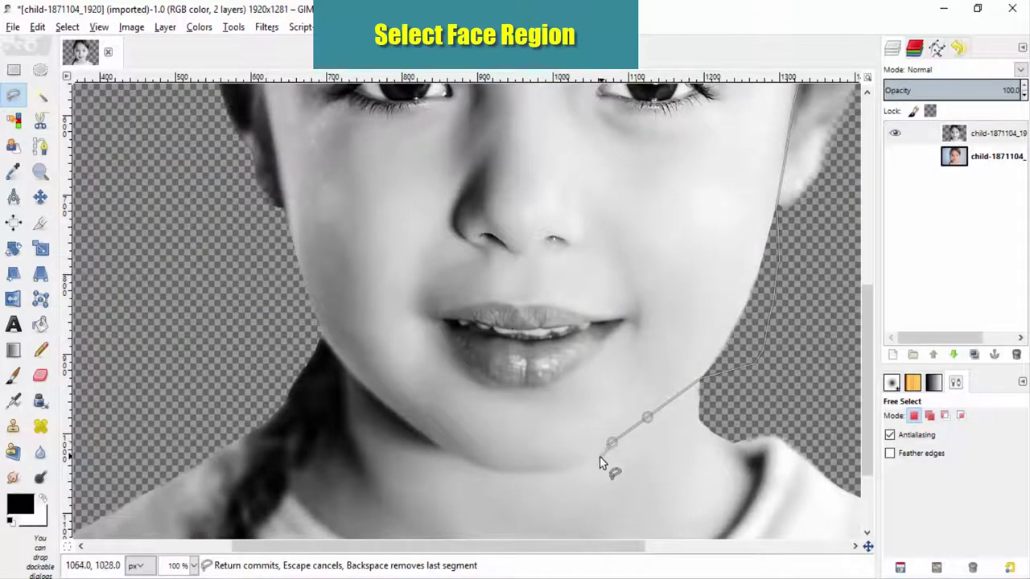
{"action": "left_click", "coordinate": [572, 467]}
{"action": "left_click", "coordinate": [555, 470]}
{"action": "left_click", "coordinate": [527, 471]}
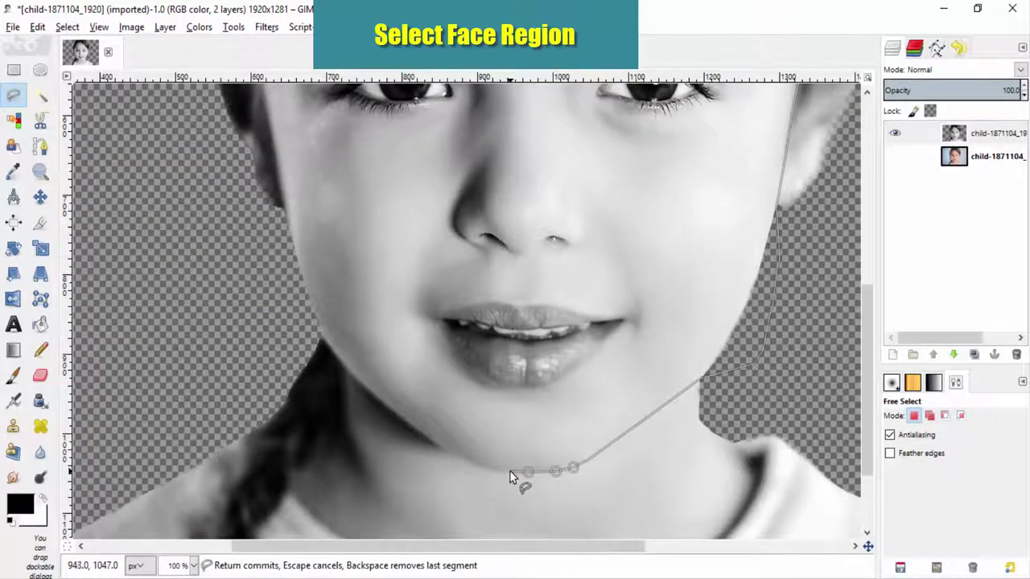
{"action": "left_click", "coordinate": [507, 473]}
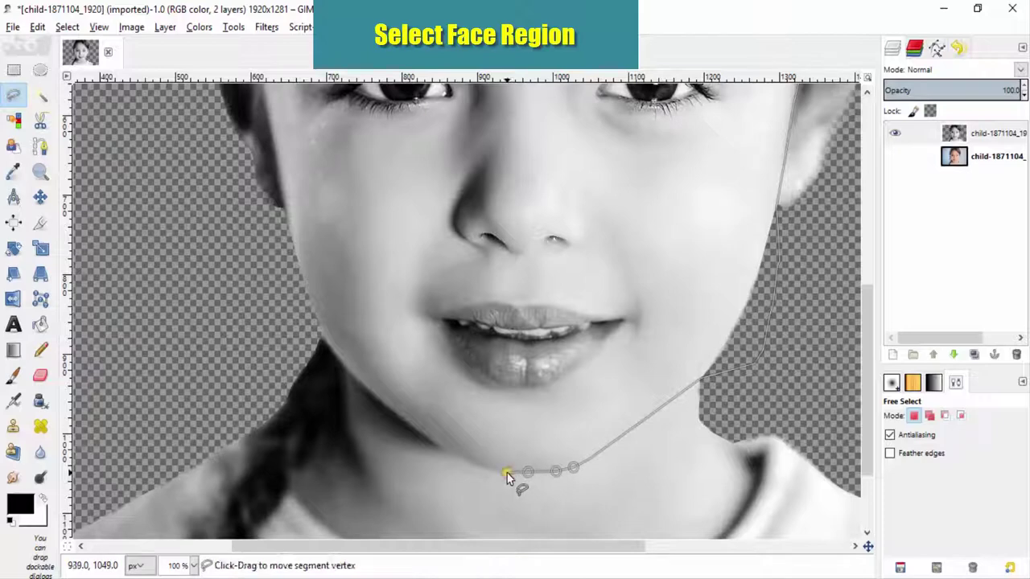
{"action": "left_click", "coordinate": [453, 453]}
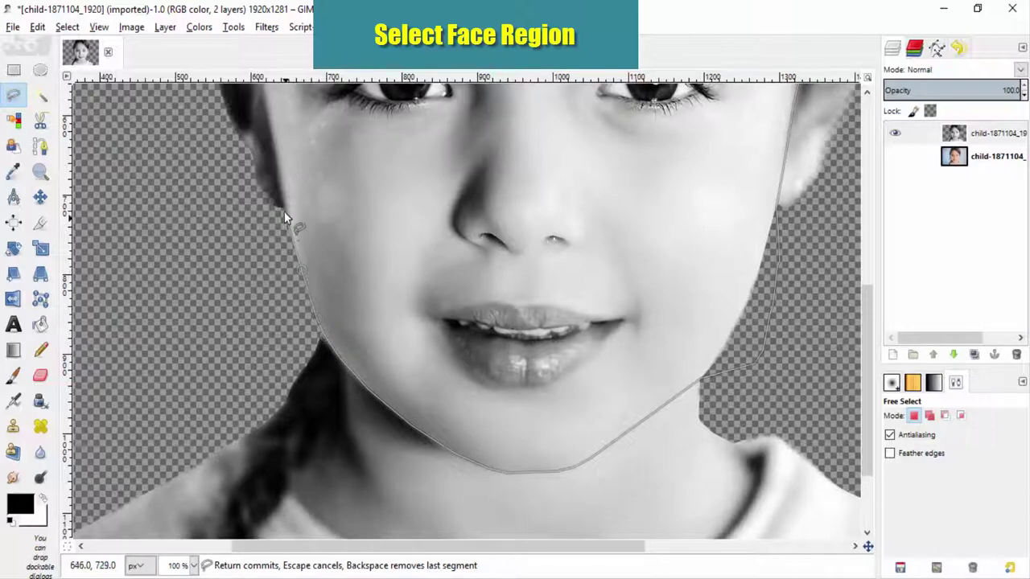
{"action": "left_click", "coordinate": [275, 172]}
{"action": "scroll", "coordinate": [339, 312], "scroll_direction": "up", "scroll_amount": 5}
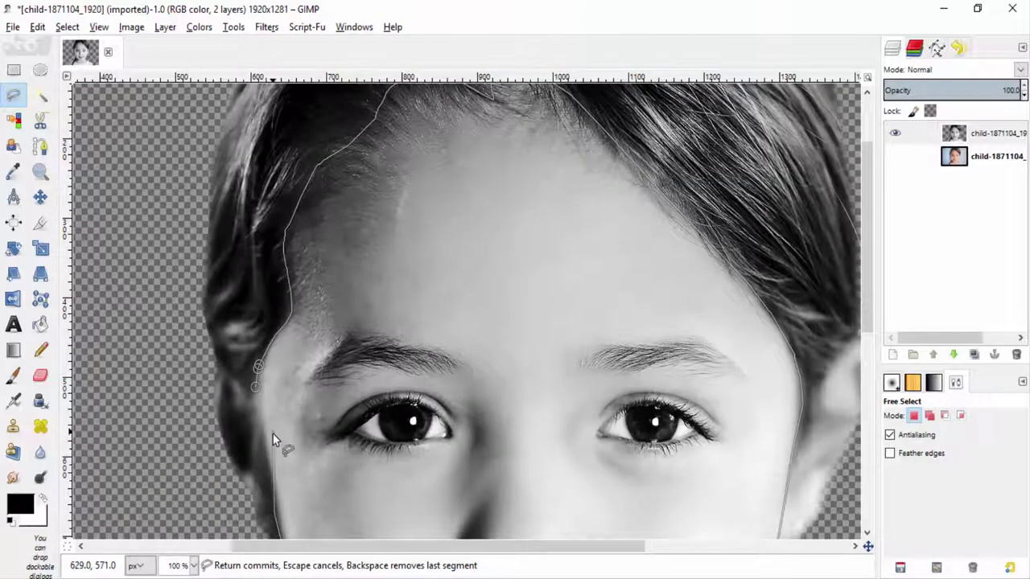
{"action": "left_click", "coordinate": [258, 390]}
{"action": "scroll", "coordinate": [656, 466], "scroll_direction": "down", "scroll_amount": 5}
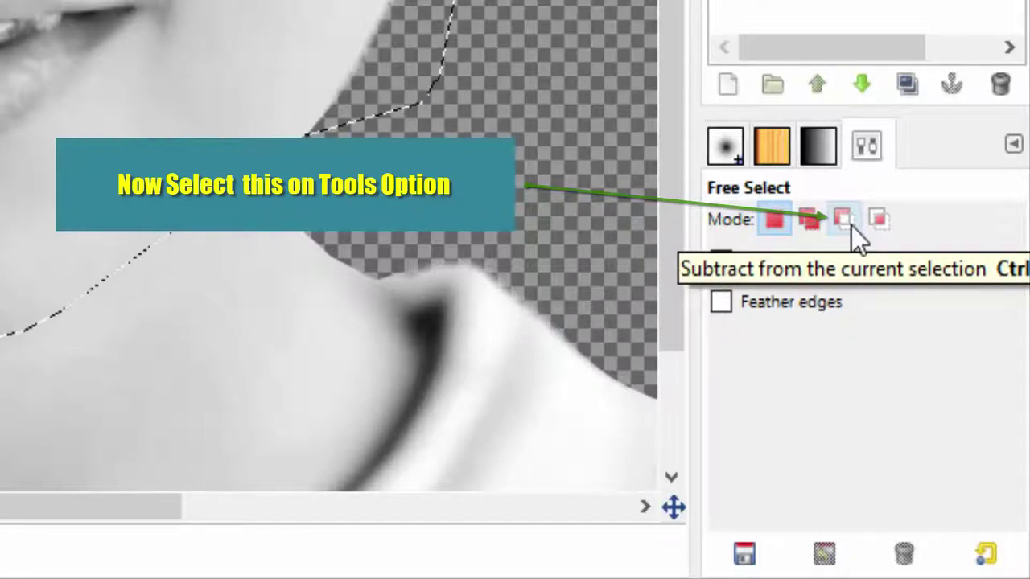
Step: Switch Free Select to subtract mode and cut both eyes out of the face selection
{"action": "left_click", "coordinate": [852, 225]}
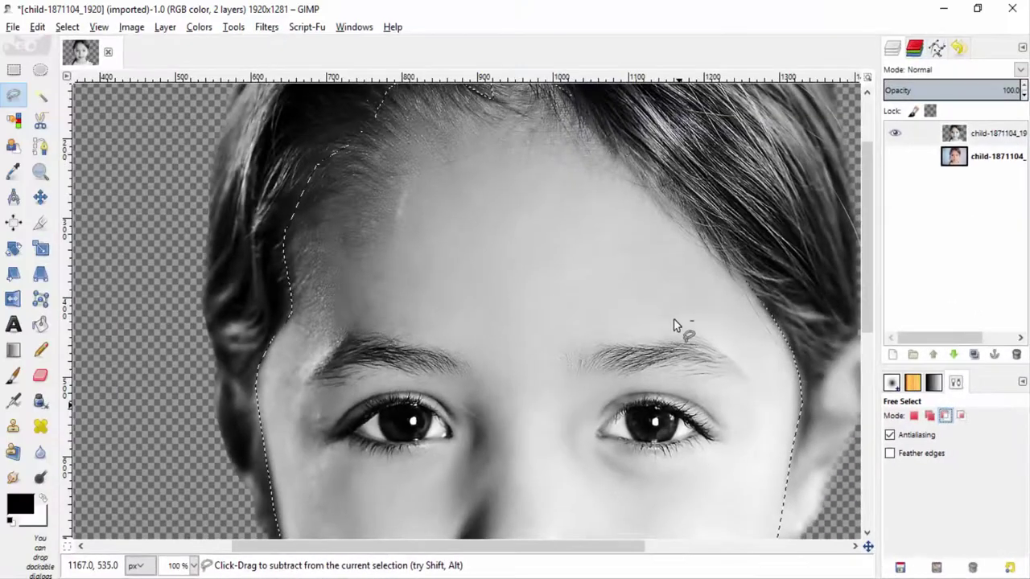
{"action": "scroll", "coordinate": [672, 338], "scroll_direction": "up", "scroll_amount": 1, "text": "ctrl"}
{"action": "scroll", "coordinate": [698, 410], "scroll_direction": "down", "scroll_amount": 4}
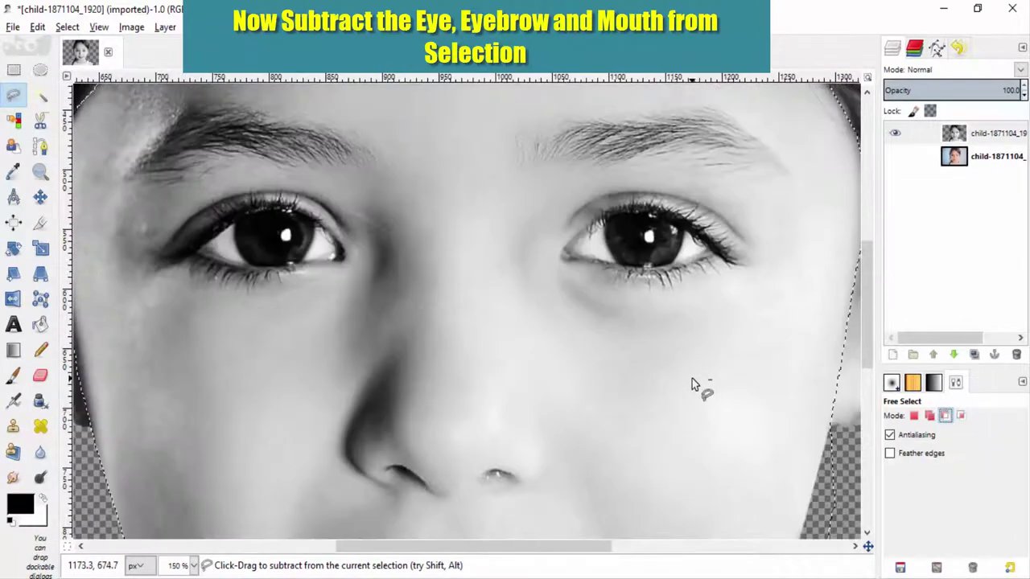
{"action": "left_click", "coordinate": [561, 258]}
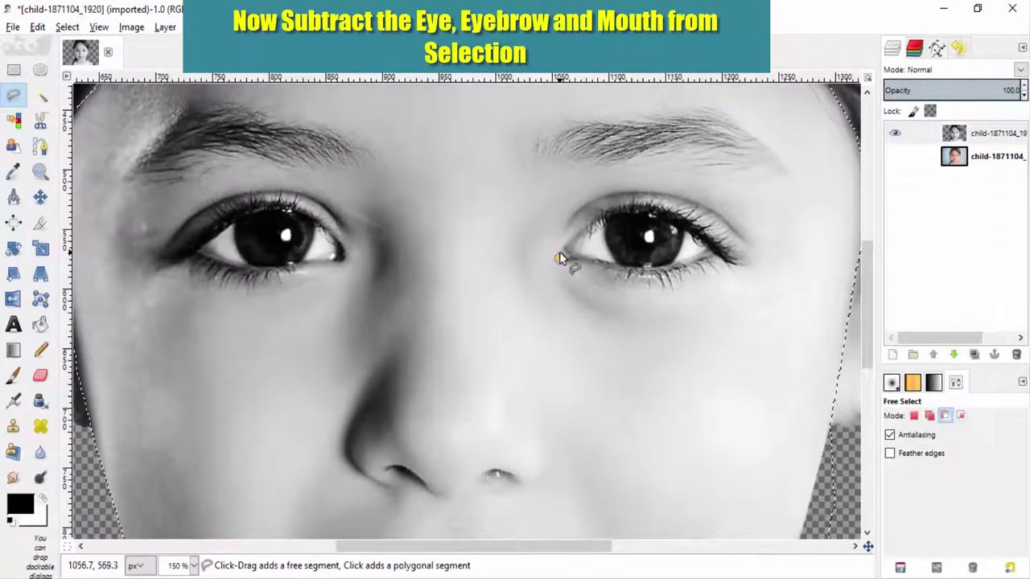
{"action": "left_click", "coordinate": [590, 225]}
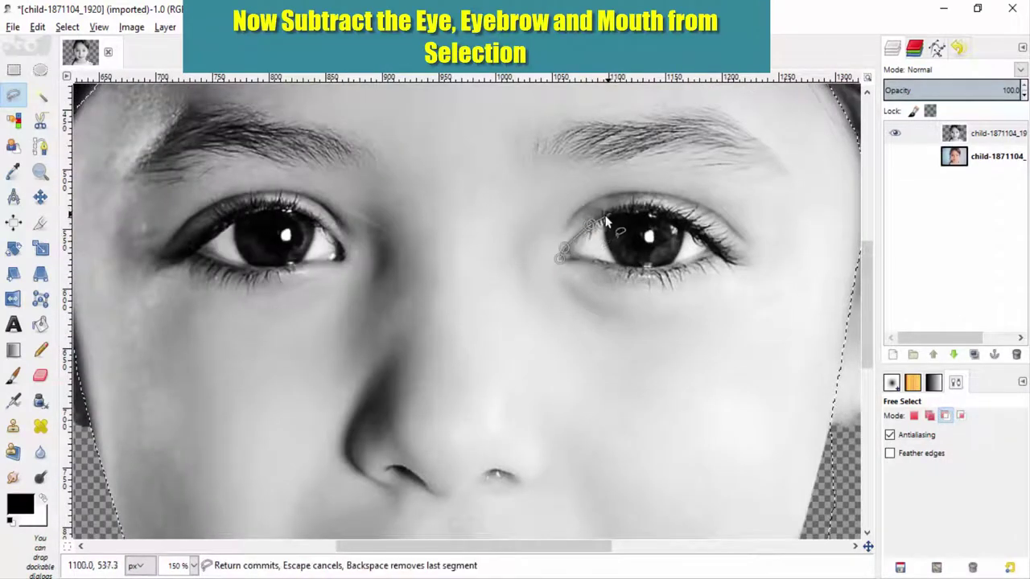
{"action": "key", "text": "Escape"}
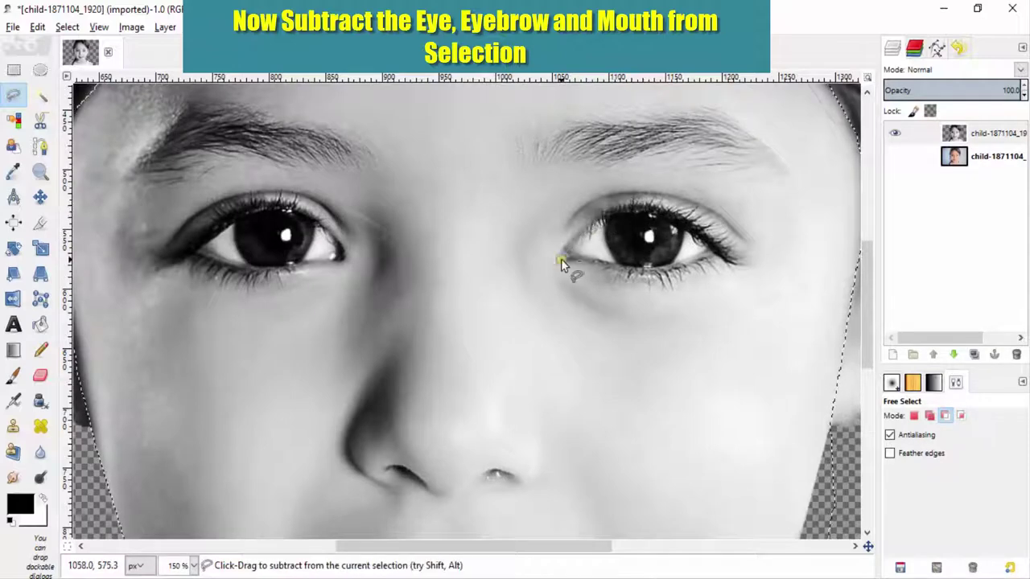
{"action": "left_click", "coordinate": [561, 254]}
{"action": "mouse_move", "coordinate": [604, 221]}
{"action": "left_mouse_down"}
{"action": "mouse_move", "coordinate": [676, 217]}
{"action": "mouse_move", "coordinate": [741, 270]}
{"action": "mouse_move", "coordinate": [671, 278]}
{"action": "mouse_move", "coordinate": [564, 259]}
{"action": "left_mouse_up"}
{"action": "left_click", "coordinate": [564, 259]}
{"action": "key", "text": "Return"}
{"action": "left_click_drag", "start_coordinate": [164, 256], "coordinate": [191, 239]}
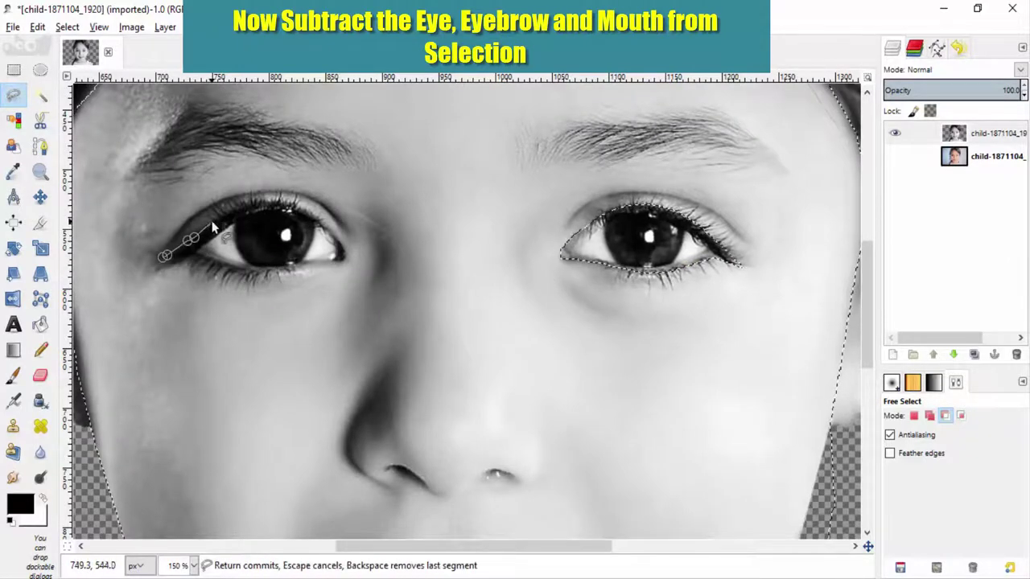
{"action": "mouse_move", "coordinate": [262, 204]}
{"action": "left_mouse_down"}
{"action": "mouse_move", "coordinate": [318, 216]}
{"action": "mouse_move", "coordinate": [335, 271]}
{"action": "mouse_move", "coordinate": [267, 276]}
{"action": "mouse_move", "coordinate": [166, 258]}
{"action": "left_mouse_up"}
{"action": "key", "text": "Return"}
{"action": "scroll", "coordinate": [480, 329], "scroll_direction": "down", "scroll_amount": 5}
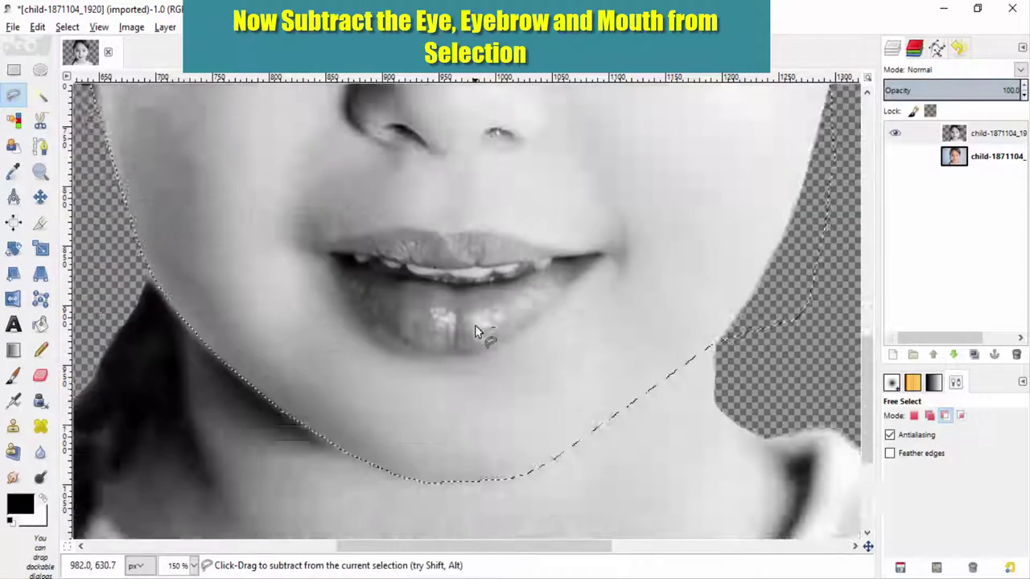
Step: Cut the mouth out of the face selection
{"action": "left_click", "coordinate": [318, 362]}
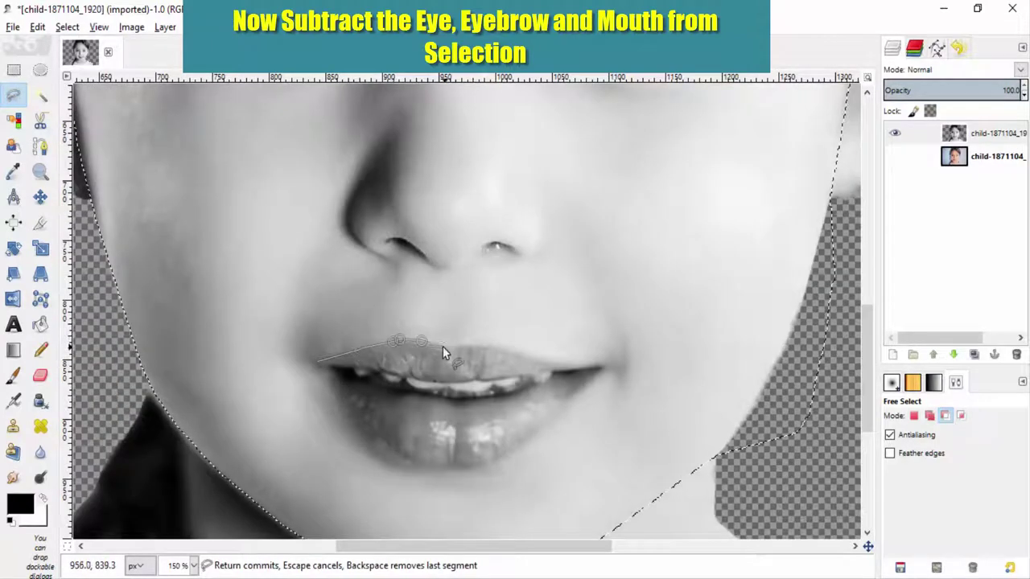
{"action": "mouse_move", "coordinate": [442, 347]}
{"action": "left_mouse_down"}
{"action": "mouse_move", "coordinate": [479, 344]}
{"action": "mouse_move", "coordinate": [561, 367]}
{"action": "left_mouse_up"}
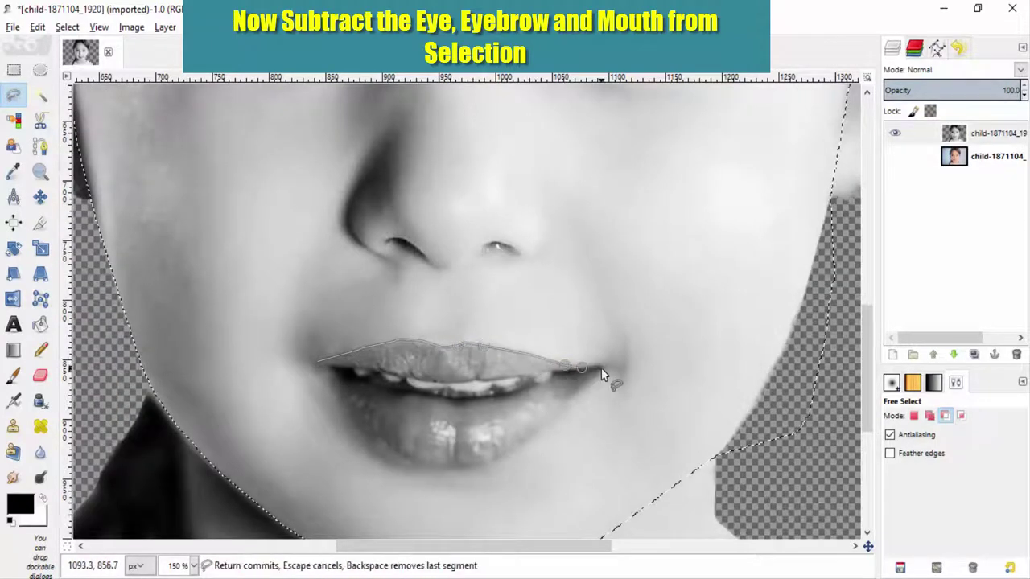
{"action": "mouse_move", "coordinate": [552, 414]}
{"action": "left_mouse_down"}
{"action": "mouse_move", "coordinate": [524, 450]}
{"action": "mouse_move", "coordinate": [427, 474]}
{"action": "left_mouse_up"}
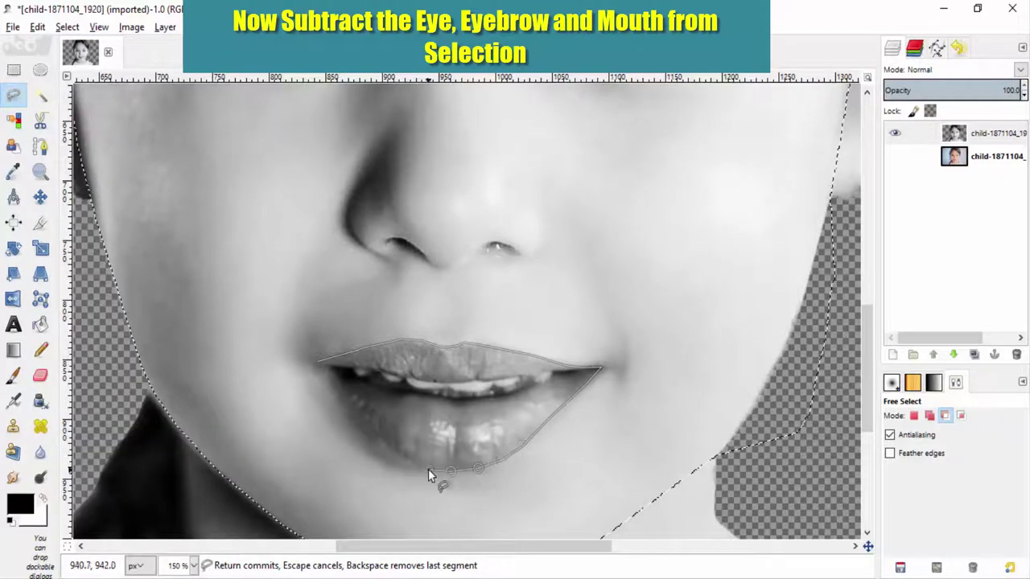
{"action": "left_click", "coordinate": [317, 361]}
{"action": "key", "text": "Return"}
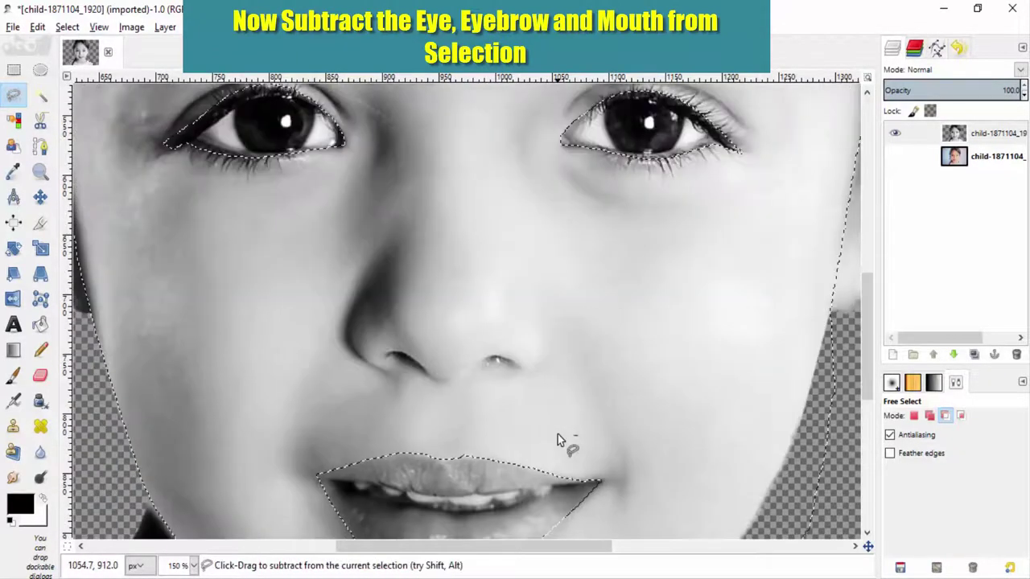
Step: Cut both eyebrows out of the selection, then zoom out
{"action": "scroll", "coordinate": [535, 288], "scroll_direction": "up", "scroll_amount": 3}
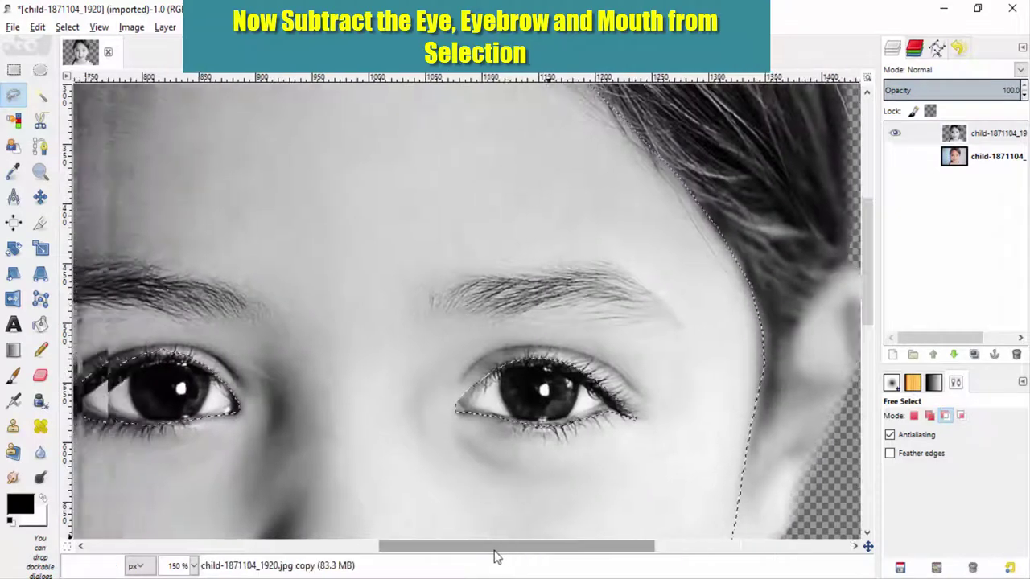
{"action": "scroll", "coordinate": [509, 302], "scroll_direction": "left", "scroll_amount": 3}
{"action": "left_click", "coordinate": [510, 296]}
{"action": "mouse_move", "coordinate": [559, 286]}
{"action": "left_mouse_down"}
{"action": "mouse_move", "coordinate": [660, 274]}
{"action": "mouse_move", "coordinate": [728, 309]}
{"action": "mouse_move", "coordinate": [516, 319]}
{"action": "left_mouse_up"}
{"action": "key", "text": "Return"}
{"action": "scroll", "coordinate": [402, 314], "scroll_direction": "left", "scroll_amount": 5}
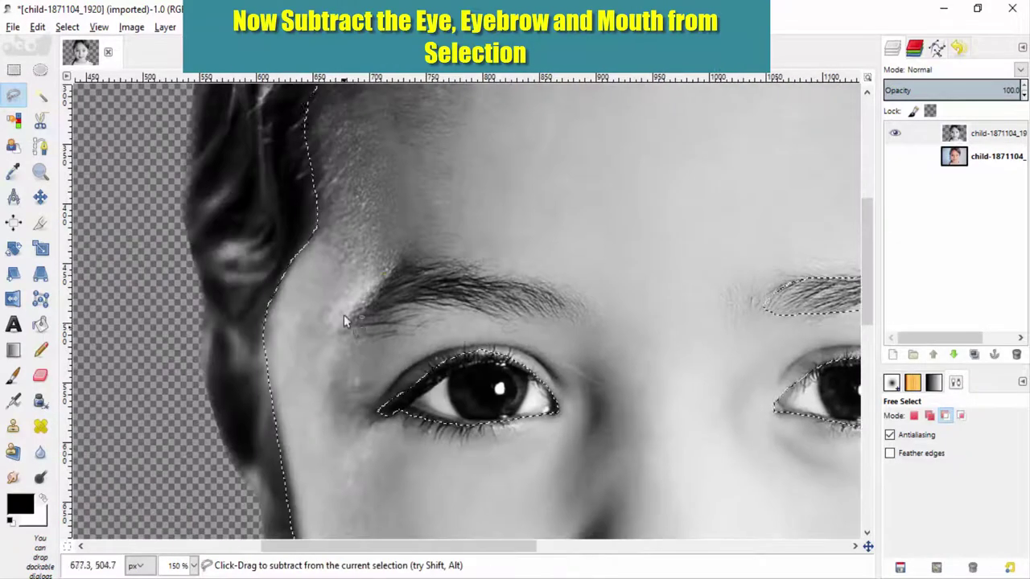
{"action": "left_click_drag", "start_coordinate": [348, 326], "coordinate": [423, 265]}
{"action": "left_click_drag", "start_coordinate": [519, 319], "coordinate": [408, 307]}
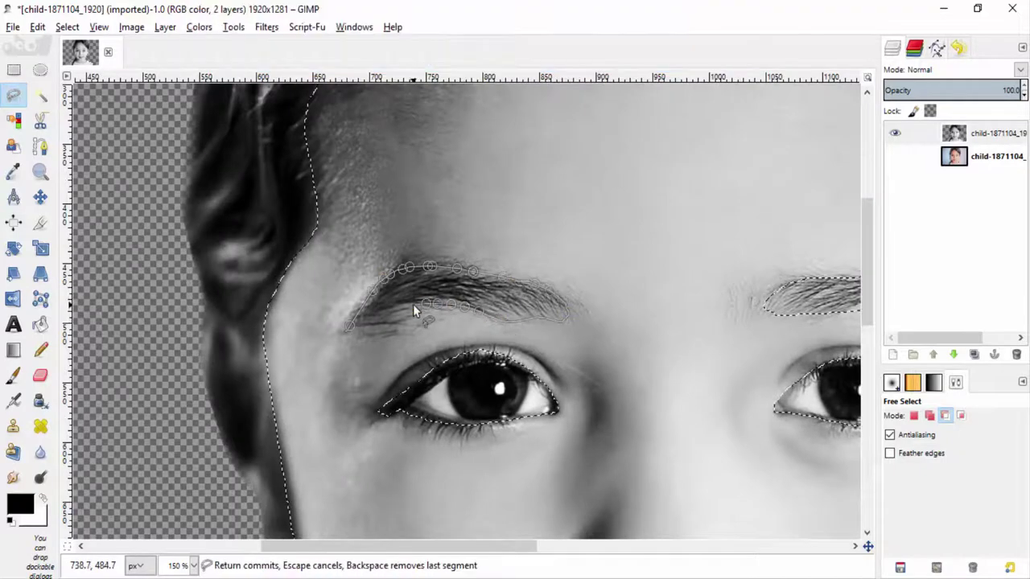
{"action": "left_click", "coordinate": [373, 319]}
{"action": "left_click", "coordinate": [345, 333]}
{"action": "key", "text": "Return"}
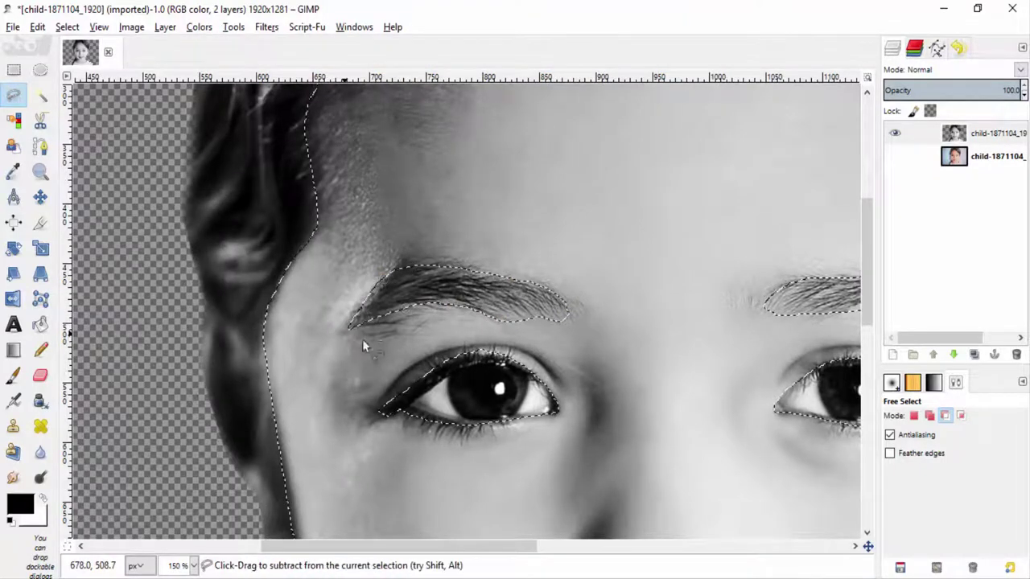
{"action": "key", "text": "minus"}
{"action": "key", "text": "minus"}
{"action": "key", "text": "minus"}
{"action": "key", "text": "minus"}
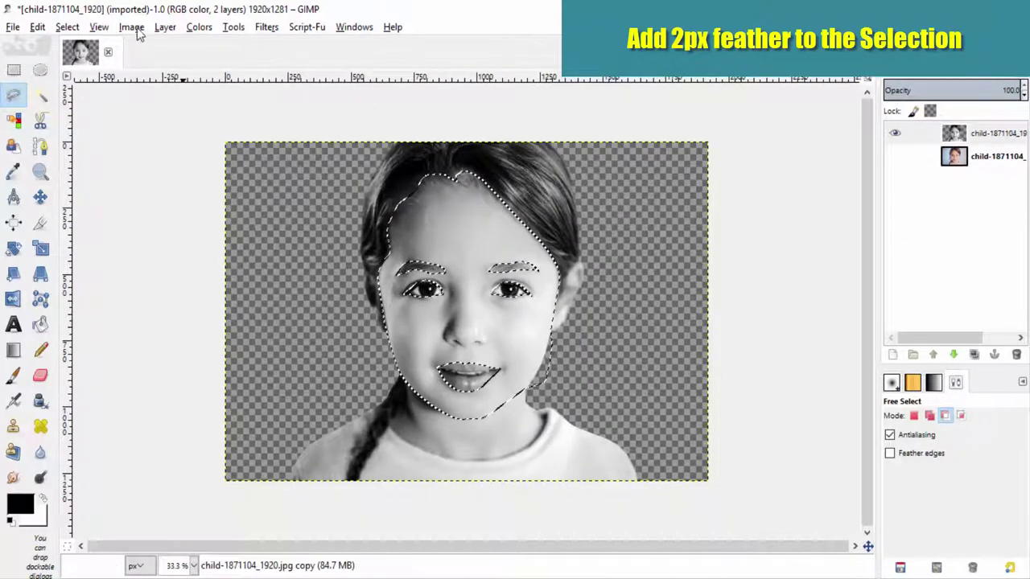
Step: Feather the face-skin selection by 2 px
{"action": "left_click", "coordinate": [68, 27]}
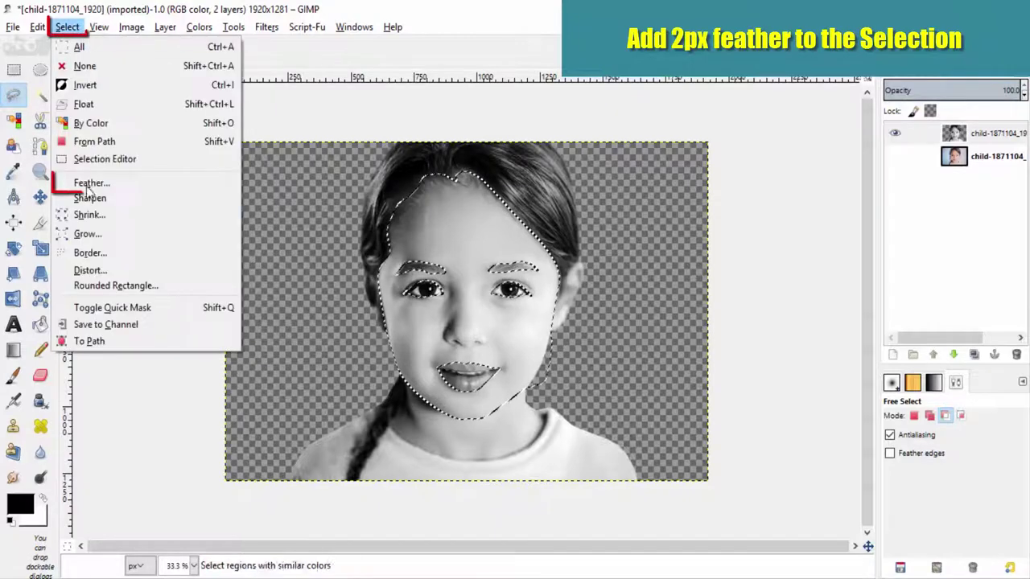
{"action": "left_click", "coordinate": [92, 178]}
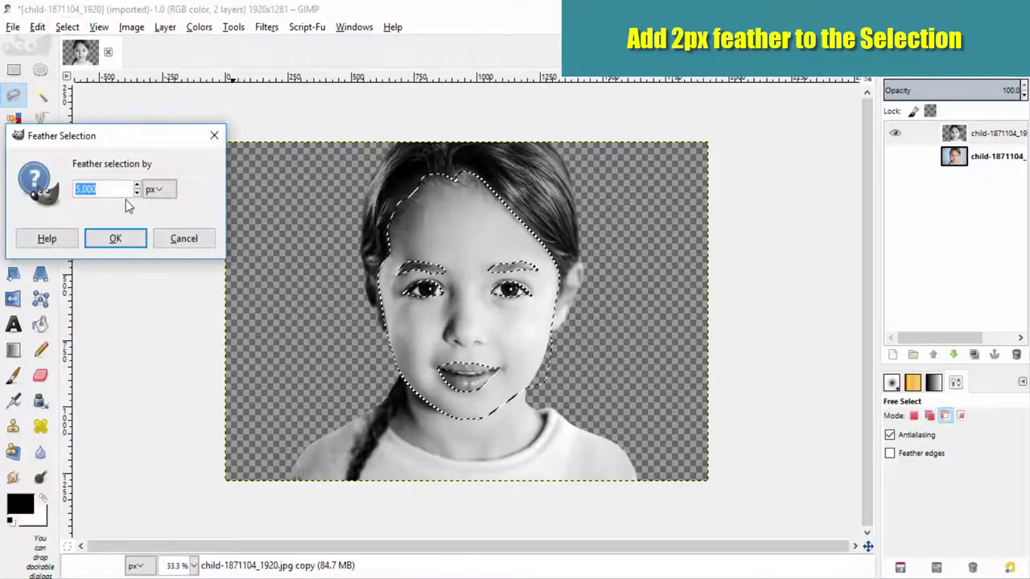
{"action": "scroll", "coordinate": [139, 196], "scroll_direction": "down", "scroll_amount": 3}
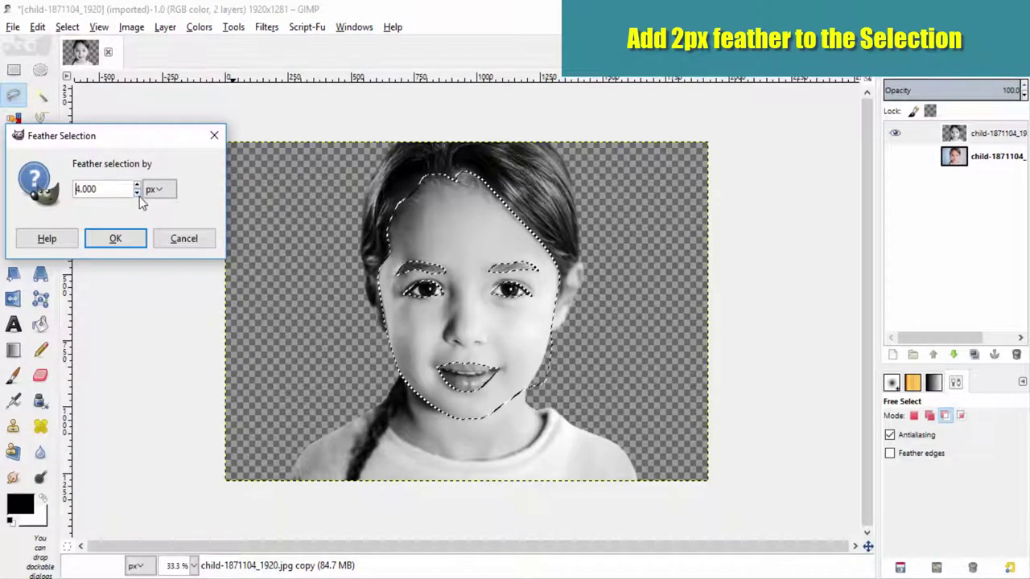
{"action": "left_click", "coordinate": [127, 244]}
Step: Apply a Gaussian blur with radius 13 to the selected skin
{"action": "left_click", "coordinate": [266, 29]}
{"action": "mouse_move", "coordinate": [346, 104]}
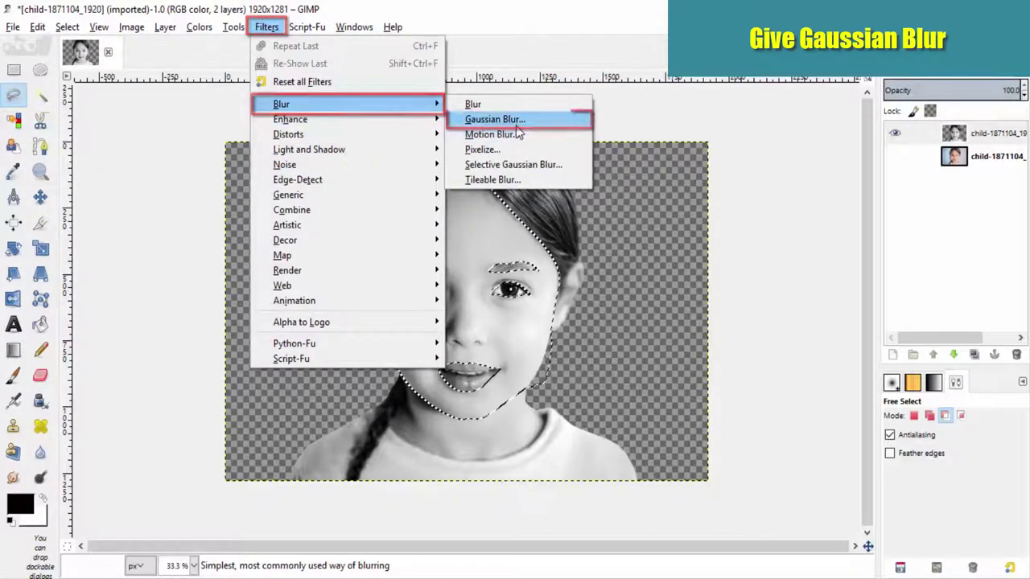
{"action": "left_click", "coordinate": [490, 119]}
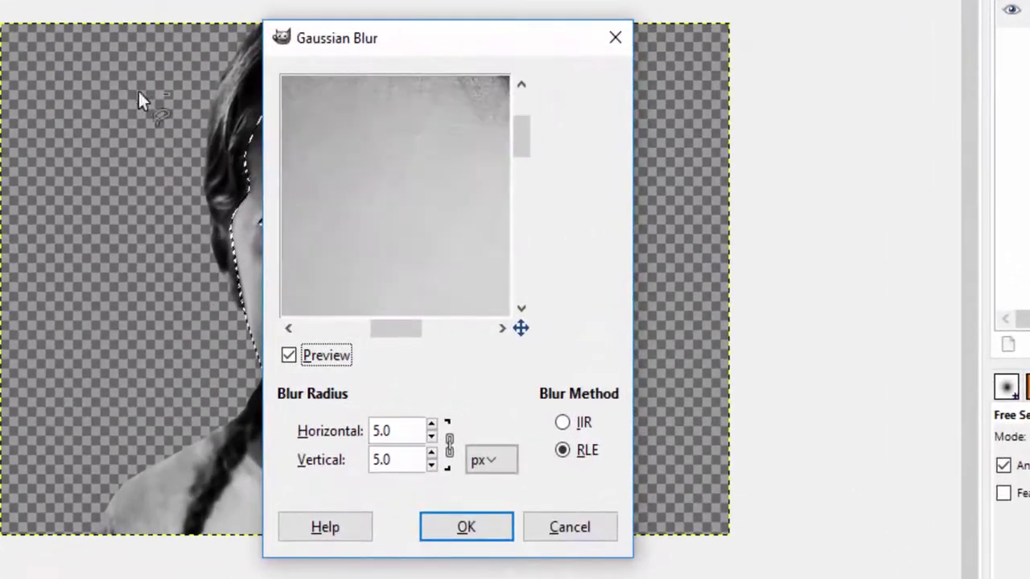
{"action": "left_click_drag", "start_coordinate": [357, 233], "coordinate": [478, 253]}
{"action": "left_click", "coordinate": [432, 426]}
{"action": "left_click", "coordinate": [432, 426]}
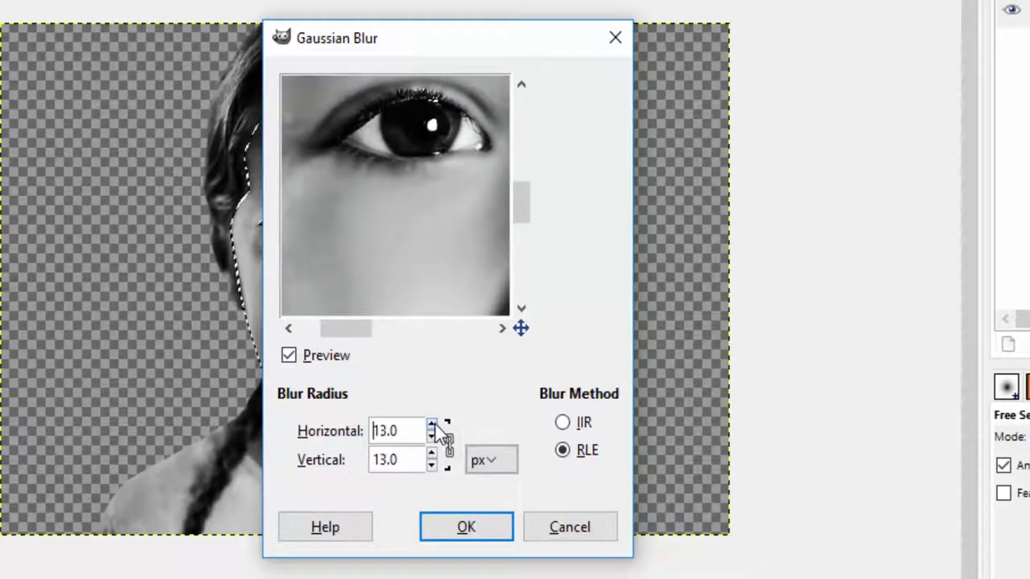
{"action": "left_click", "coordinate": [432, 425]}
{"action": "left_click", "coordinate": [432, 437]}
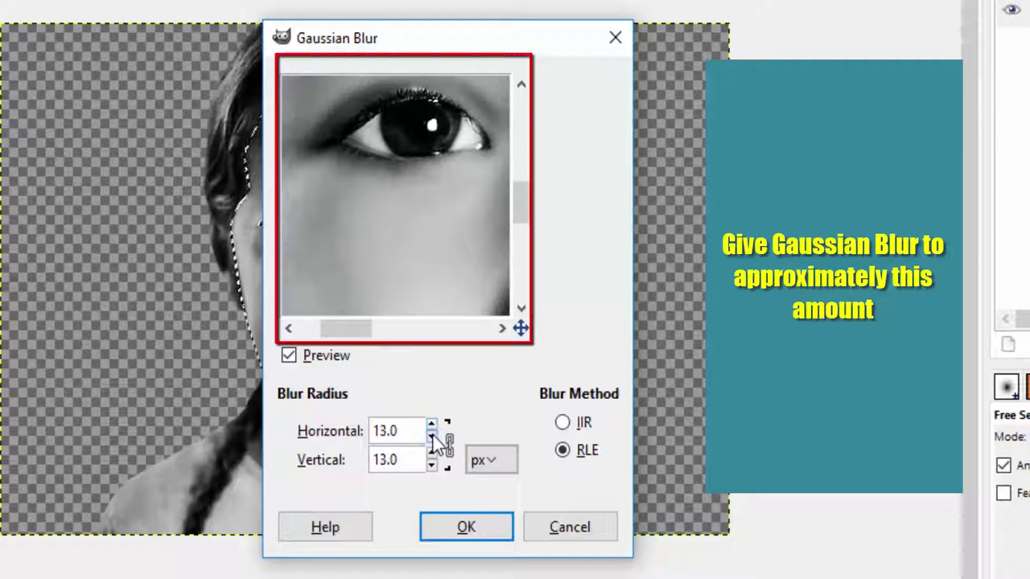
{"action": "left_click", "coordinate": [432, 439]}
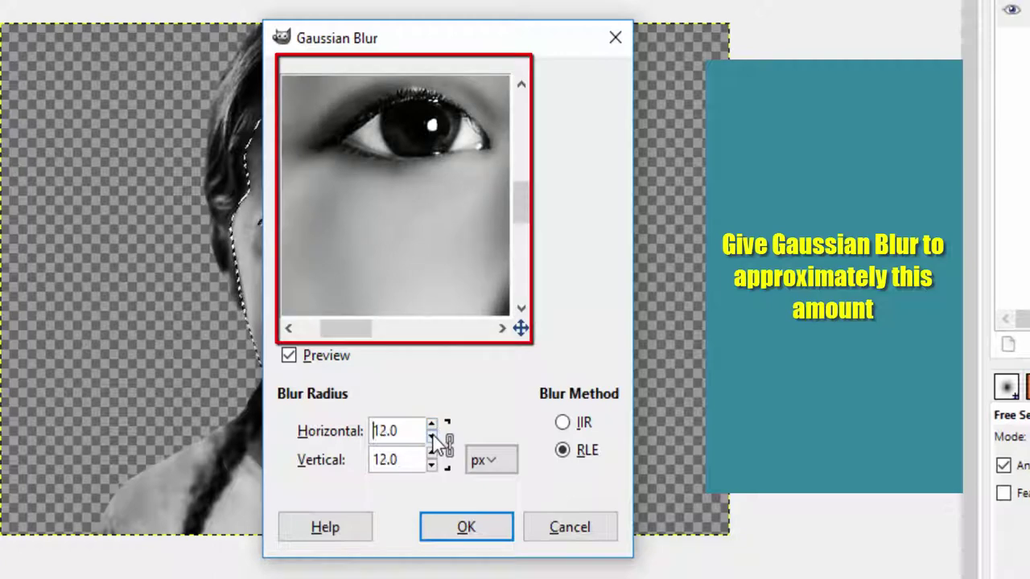
{"action": "left_click", "coordinate": [432, 426]}
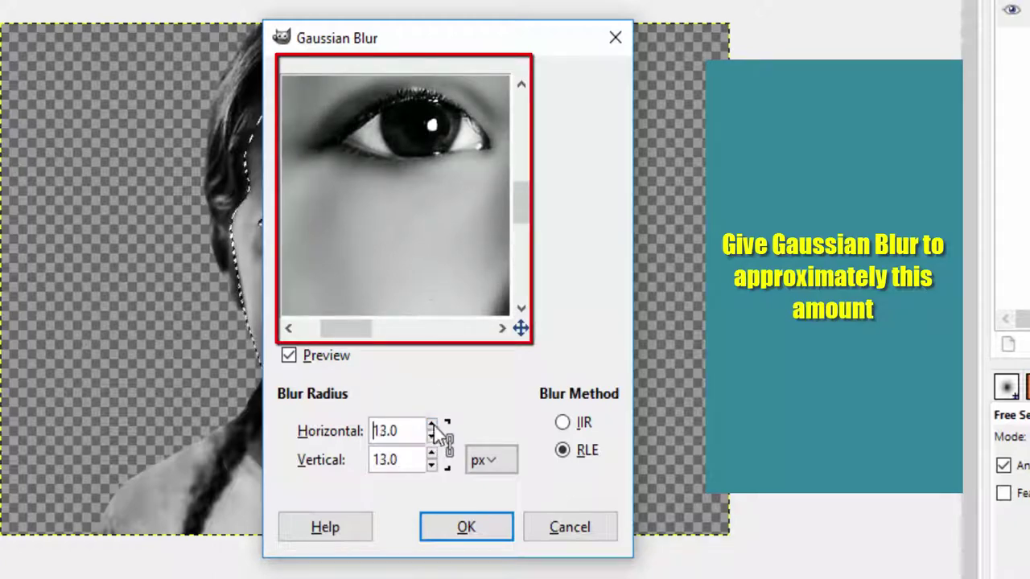
{"action": "left_click", "coordinate": [432, 426]}
{"action": "left_click", "coordinate": [448, 528]}
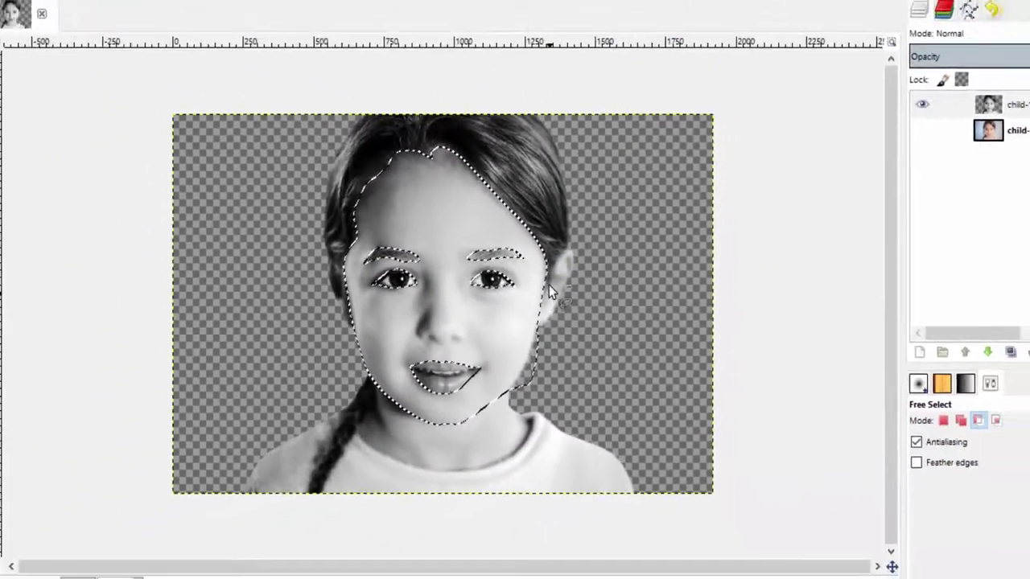
{"action": "right_click", "coordinate": [555, 286]}
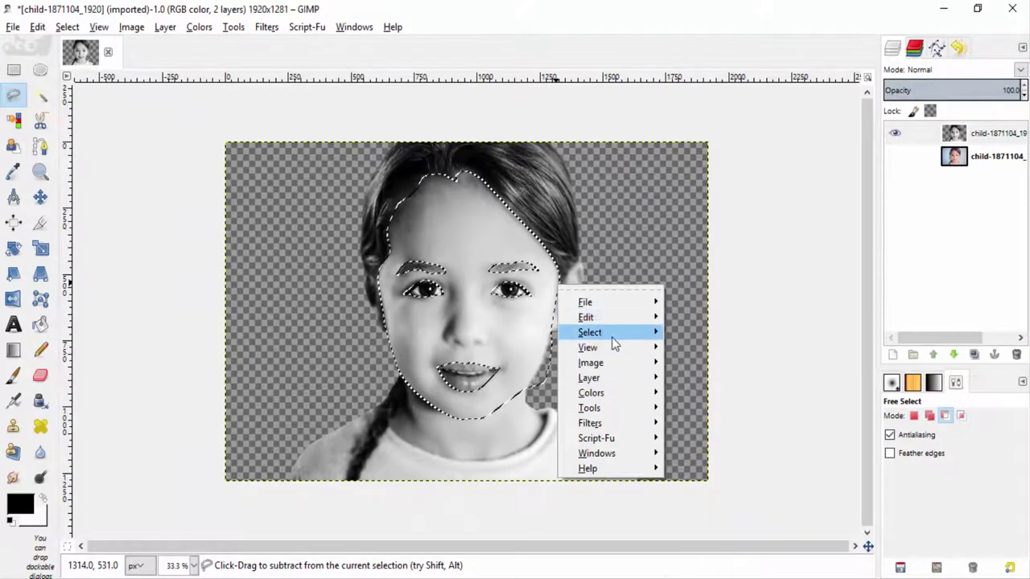
Step: Clear the selection and soften both eyebrows with the Blur/Sharpen tool at 46.3 opacity
{"action": "mouse_move", "coordinate": [590, 332]}
{"action": "left_click", "coordinate": [693, 325]}
{"action": "key", "text": "plus"}
{"action": "key", "text": "plus"}
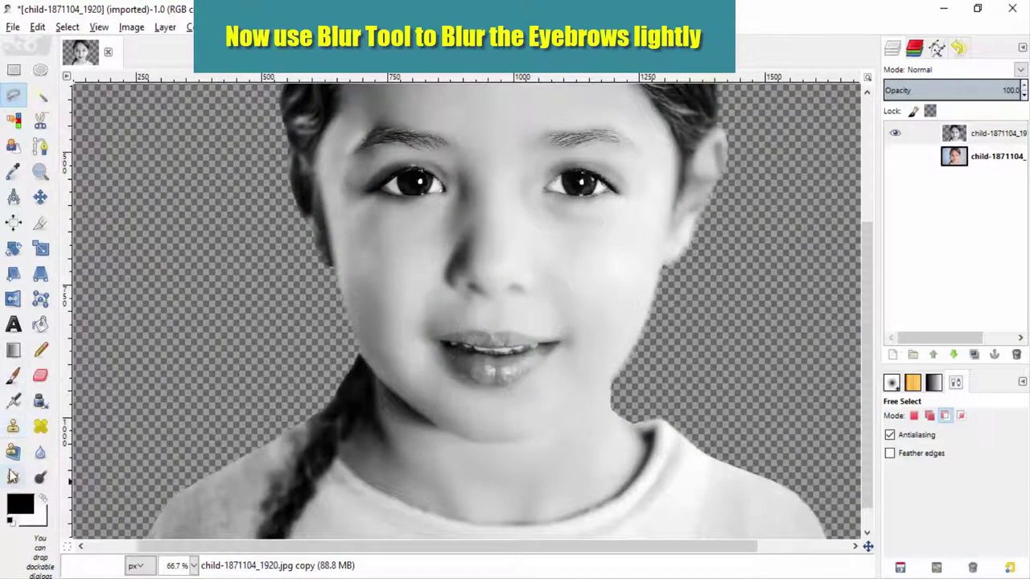
{"action": "left_click", "coordinate": [40, 453]}
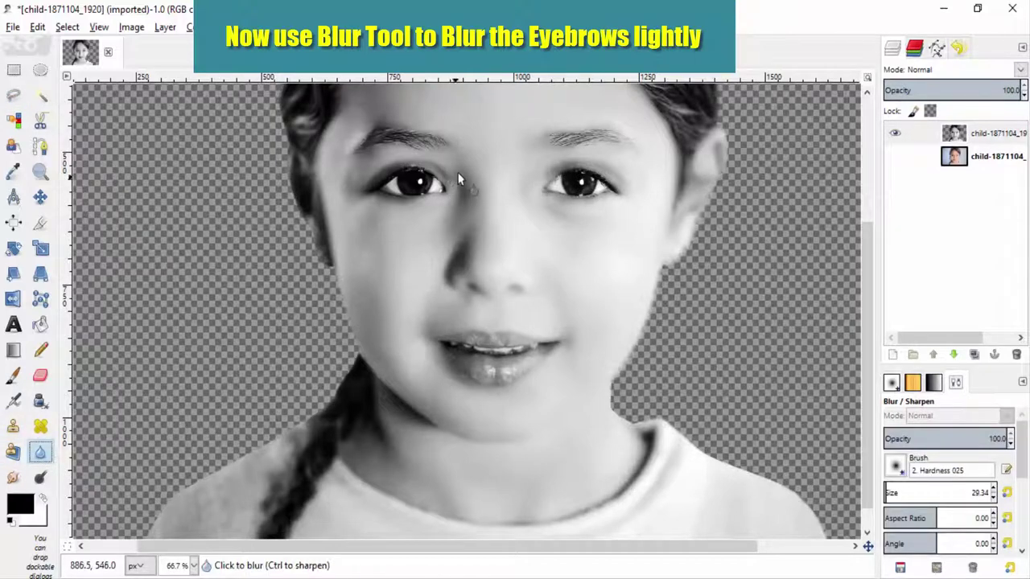
{"action": "scroll", "coordinate": [593, 138], "scroll_direction": "up", "scroll_amount": 1}
{"action": "scroll", "coordinate": [586, 245], "scroll_direction": "up", "scroll_amount": 2}
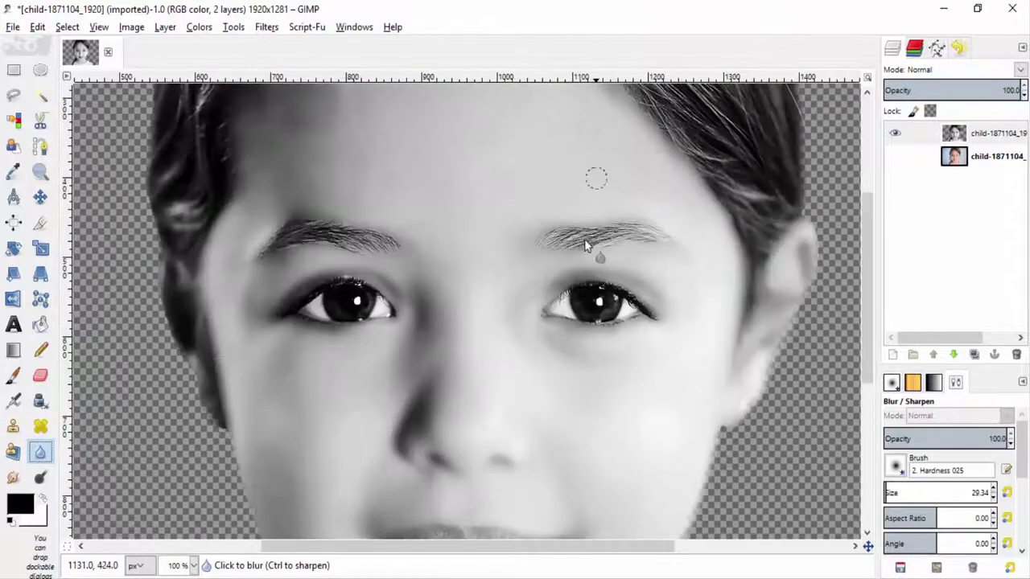
{"action": "left_click_drag", "start_coordinate": [553, 244], "coordinate": [598, 236]}
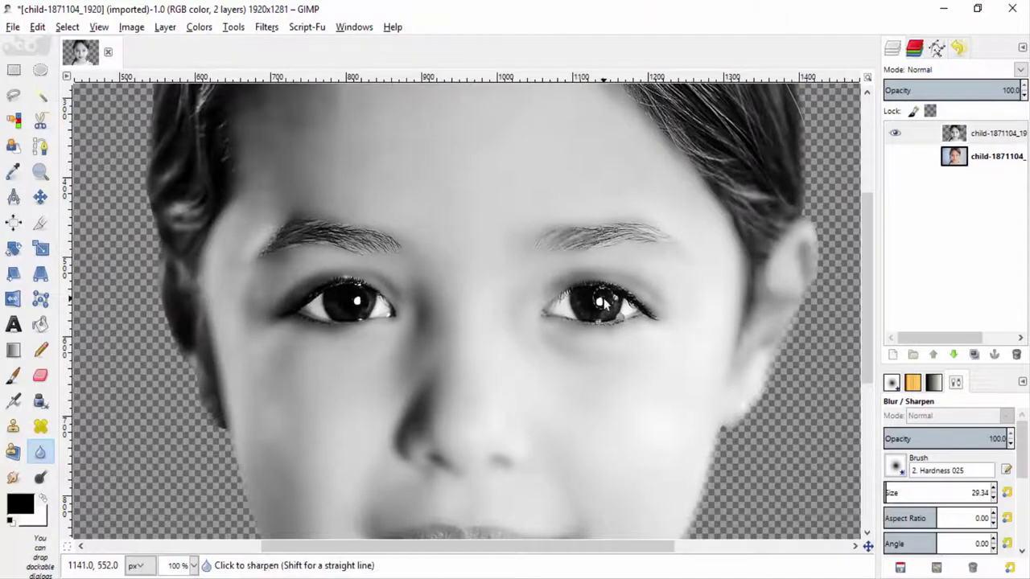
{"action": "left_click_drag", "start_coordinate": [981, 442], "coordinate": [941, 440]}
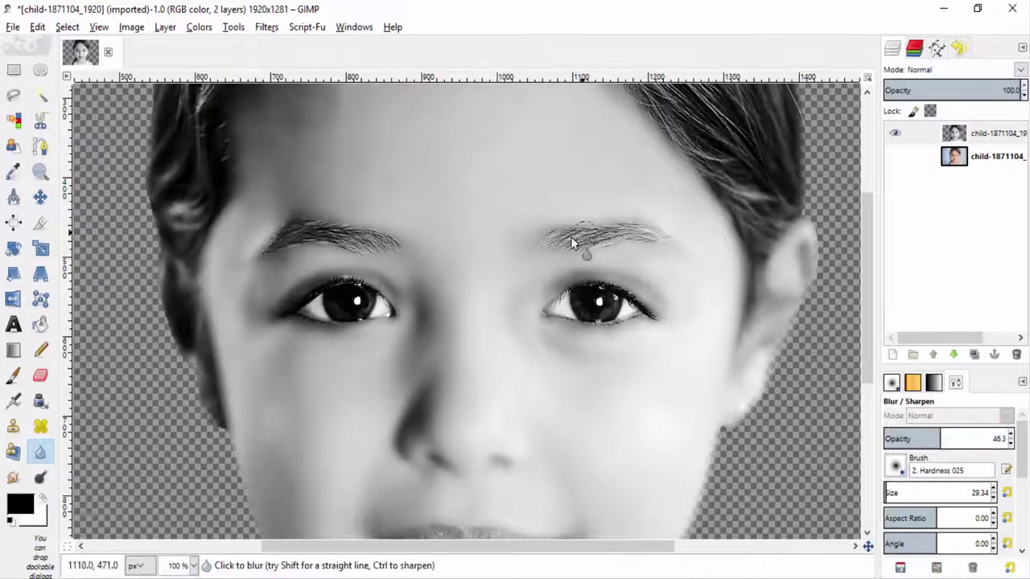
{"action": "left_click_drag", "start_coordinate": [652, 239], "coordinate": [618, 229]}
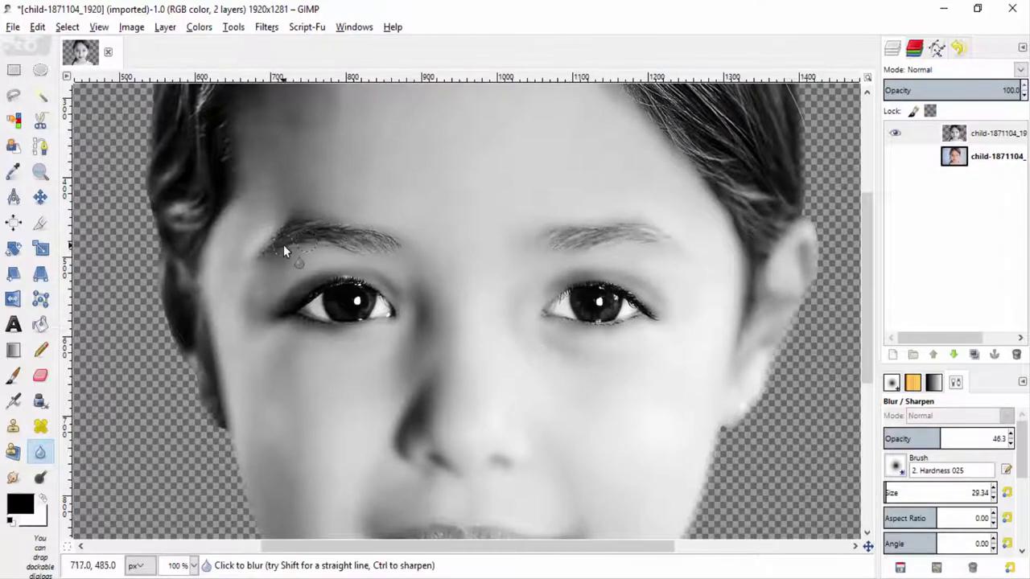
{"action": "key", "text": "minus"}
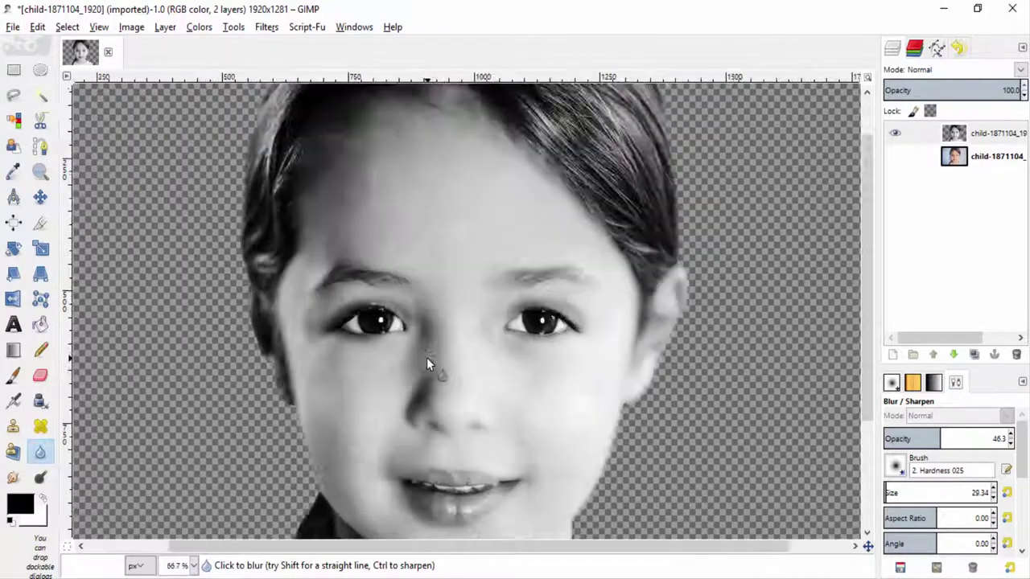
{"action": "key", "text": "minus"}
{"action": "key", "text": "minus"}
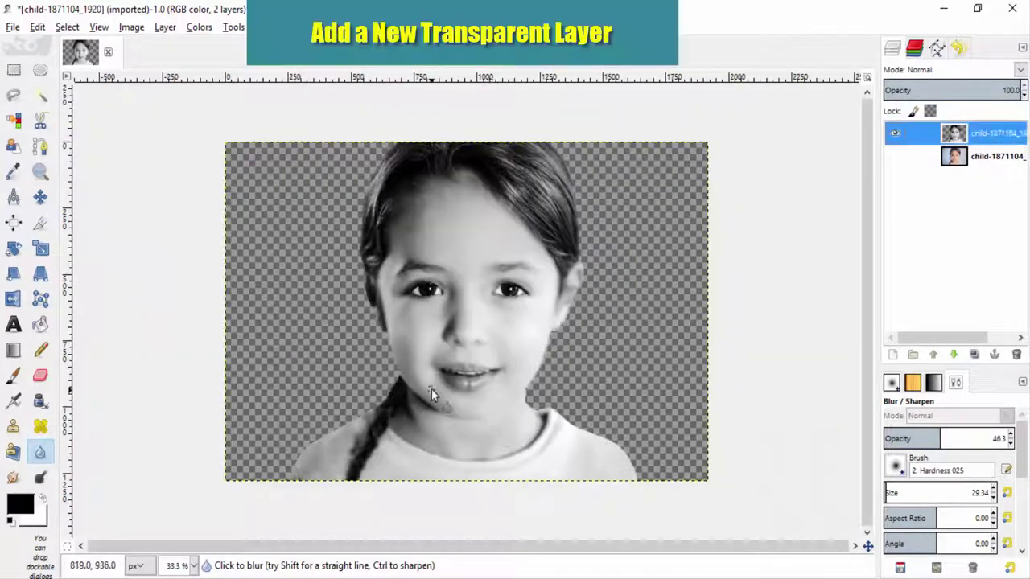
Step: Add a new transparent layer
{"action": "left_click", "coordinate": [892, 357]}
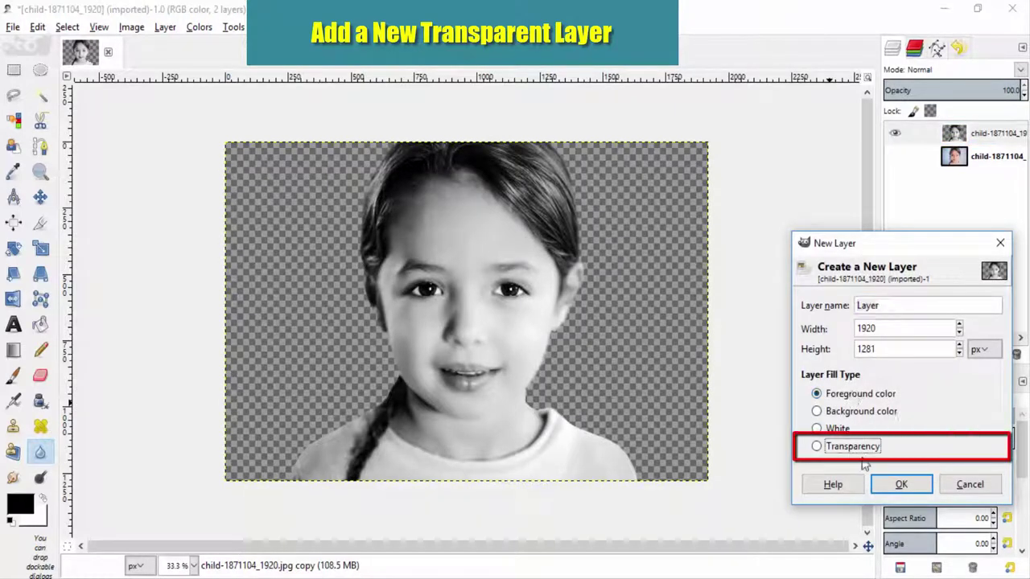
{"action": "left_click", "coordinate": [828, 448]}
{"action": "left_click", "coordinate": [901, 483]}
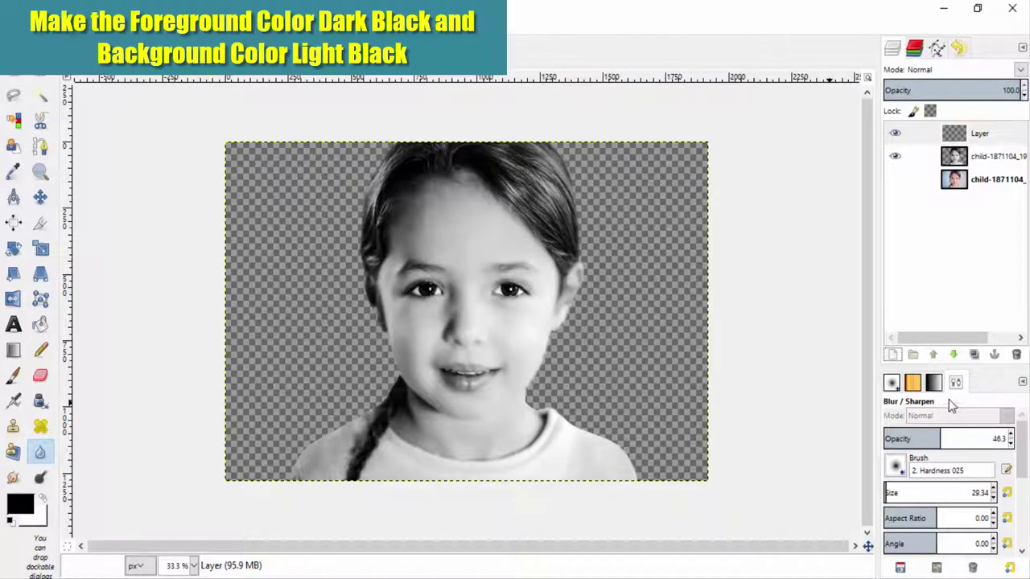
Step: Keep black as foreground and set the background colour to dark grey 252525
{"action": "left_click", "coordinate": [24, 507]}
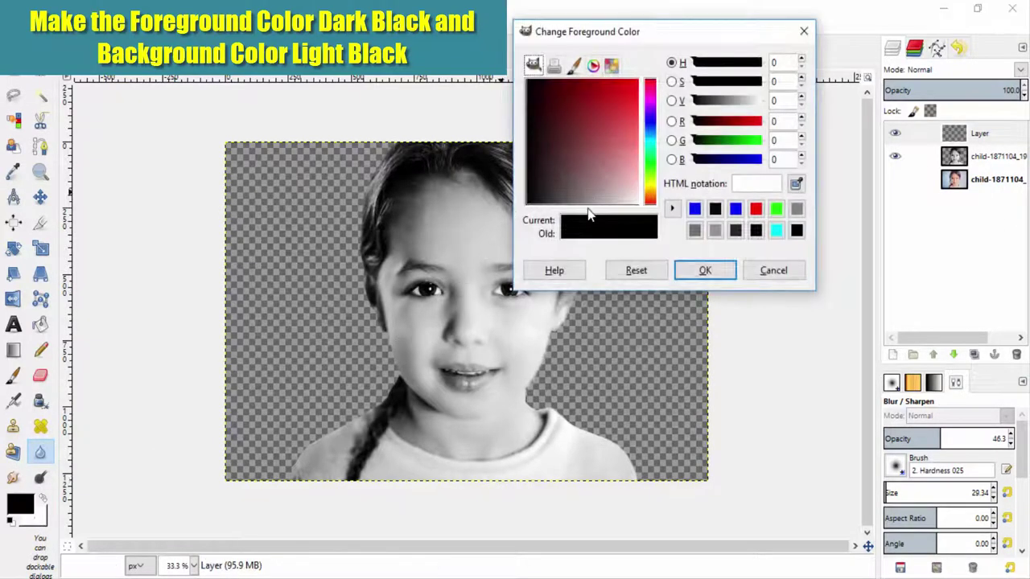
{"action": "left_click", "coordinate": [704, 270]}
{"action": "left_click", "coordinate": [38, 513]}
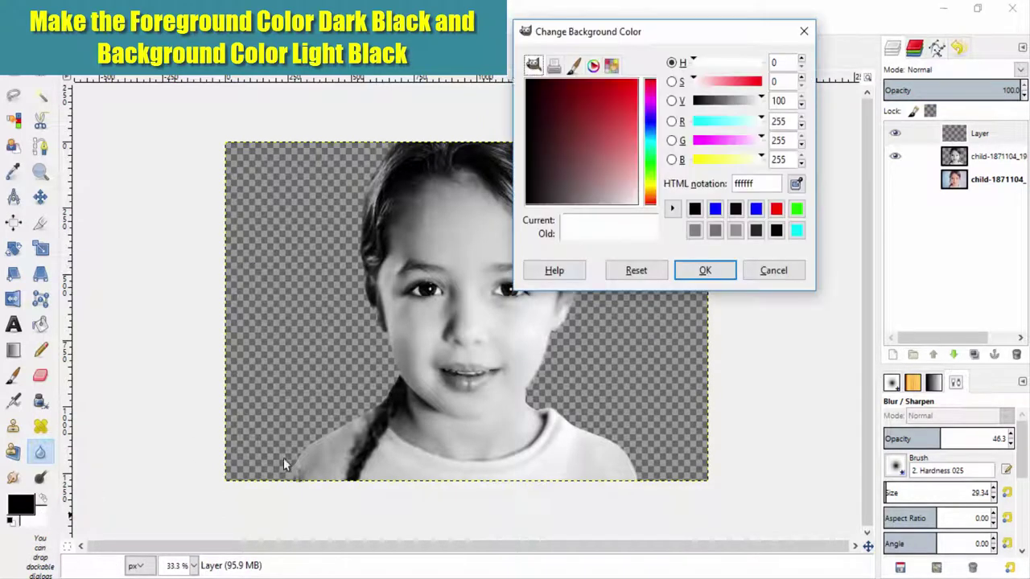
{"action": "left_click_drag", "start_coordinate": [584, 158], "coordinate": [543, 247]}
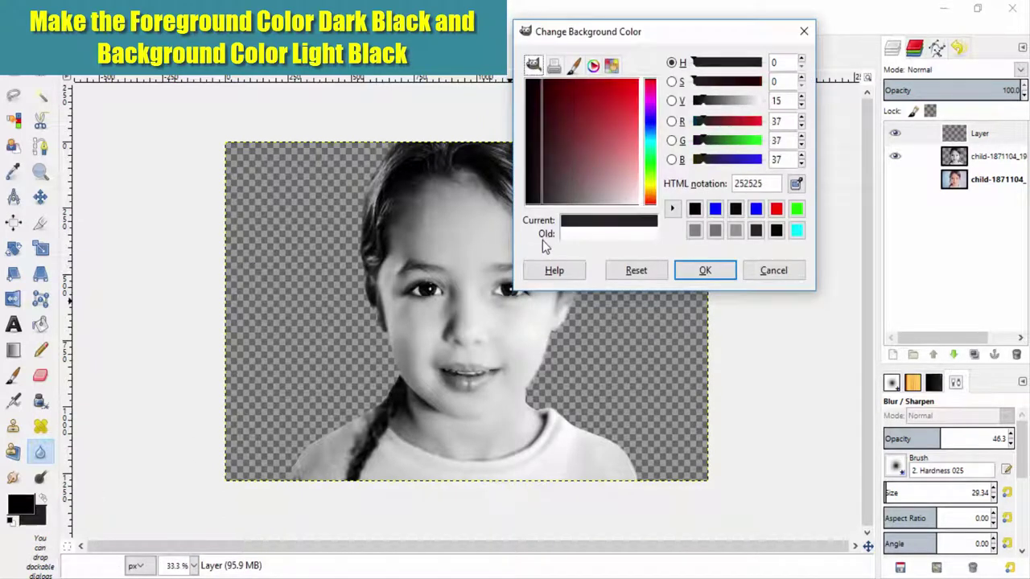
{"action": "left_click", "coordinate": [704, 271]}
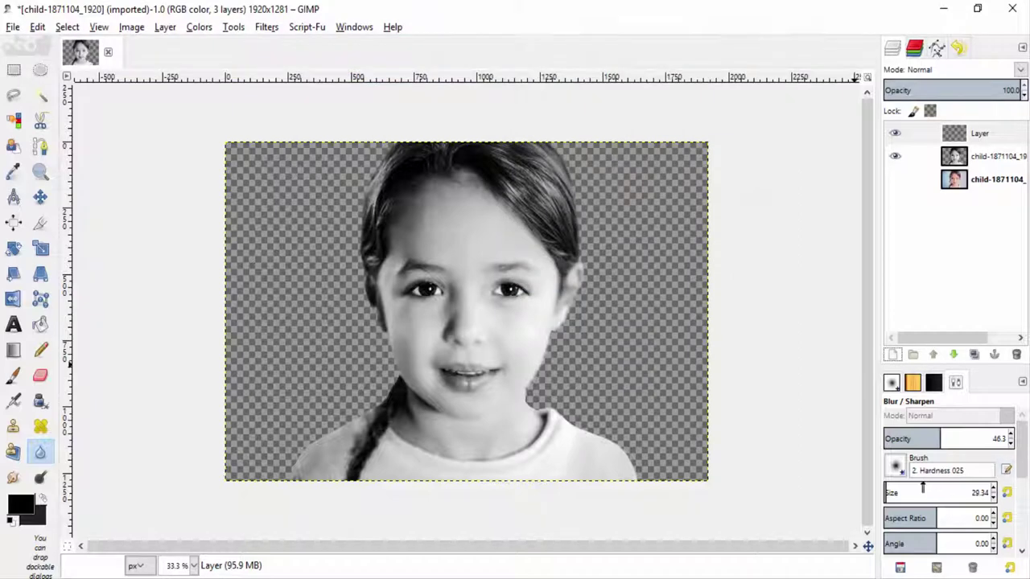
Step: Fill the new layer with a centred radial gradient and move the child copy layer above it
{"action": "left_click", "coordinate": [13, 352]}
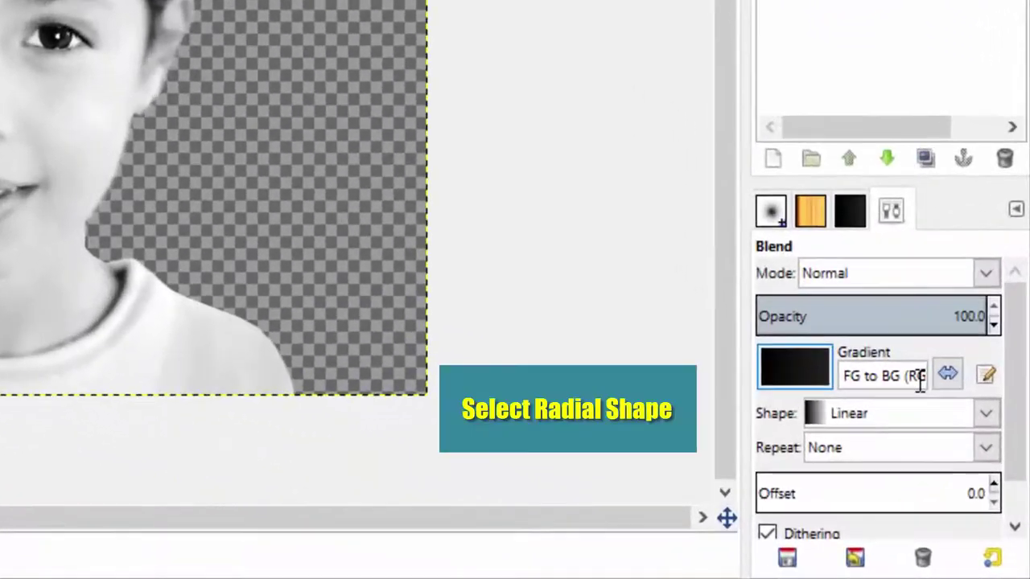
{"action": "left_click", "coordinate": [983, 414]}
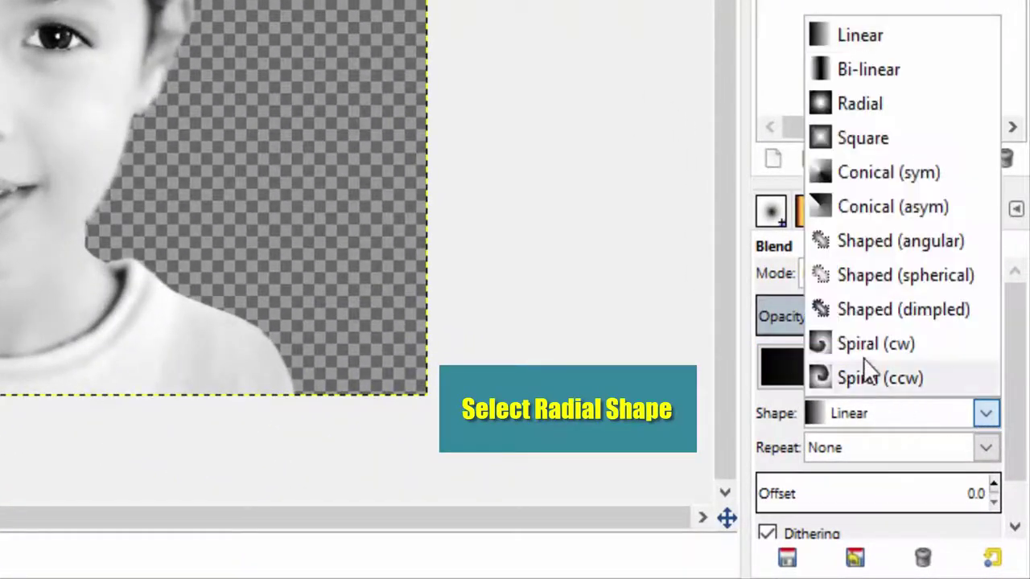
{"action": "left_click", "coordinate": [869, 104]}
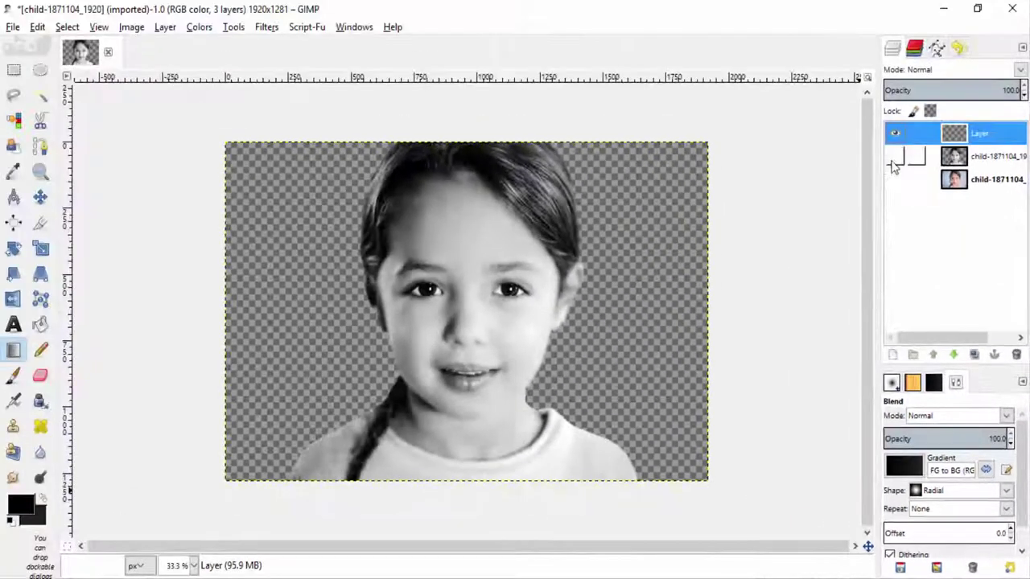
{"action": "left_click_drag", "start_coordinate": [203, 304], "coordinate": [579, 315]}
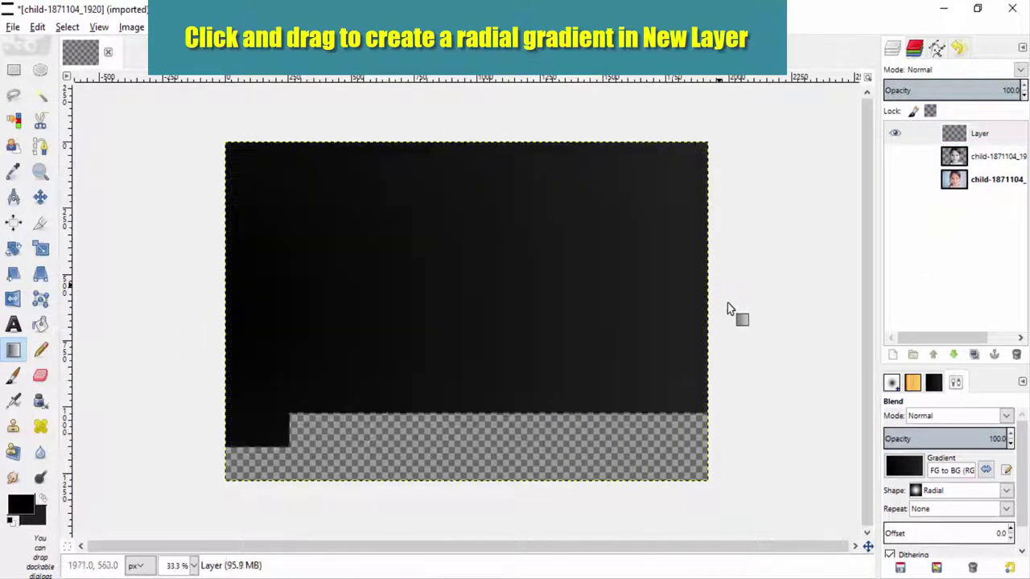
{"action": "key", "text": "ctrl+z"}
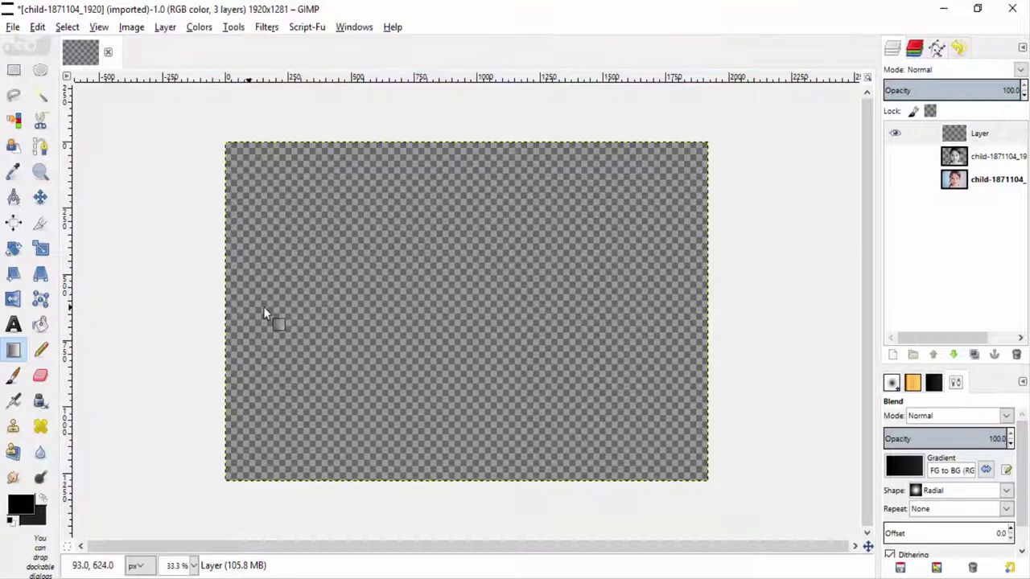
{"action": "left_click_drag", "start_coordinate": [226, 313], "coordinate": [692, 313]}
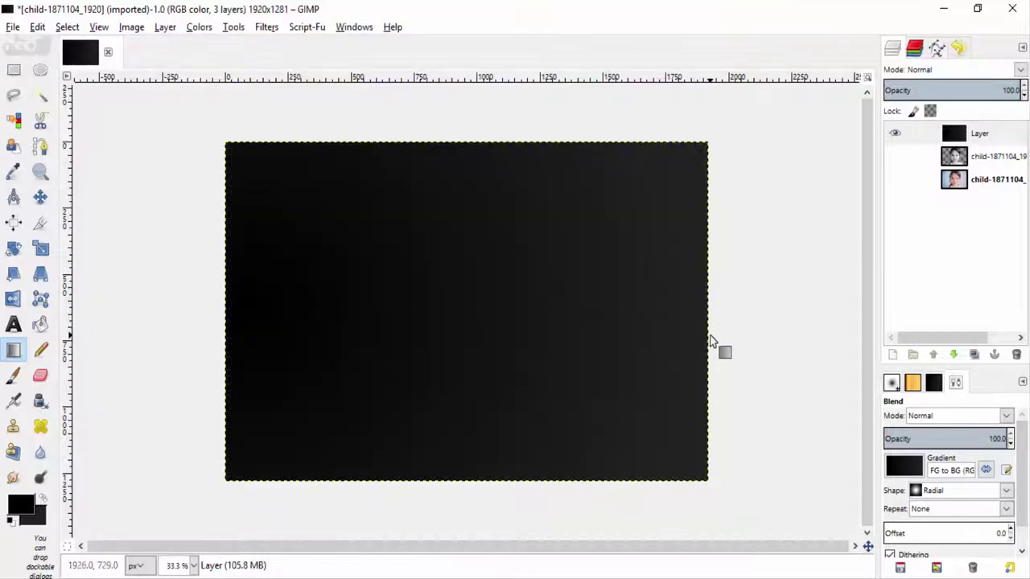
{"action": "left_click_drag", "start_coordinate": [356, 307], "coordinate": [592, 327]}
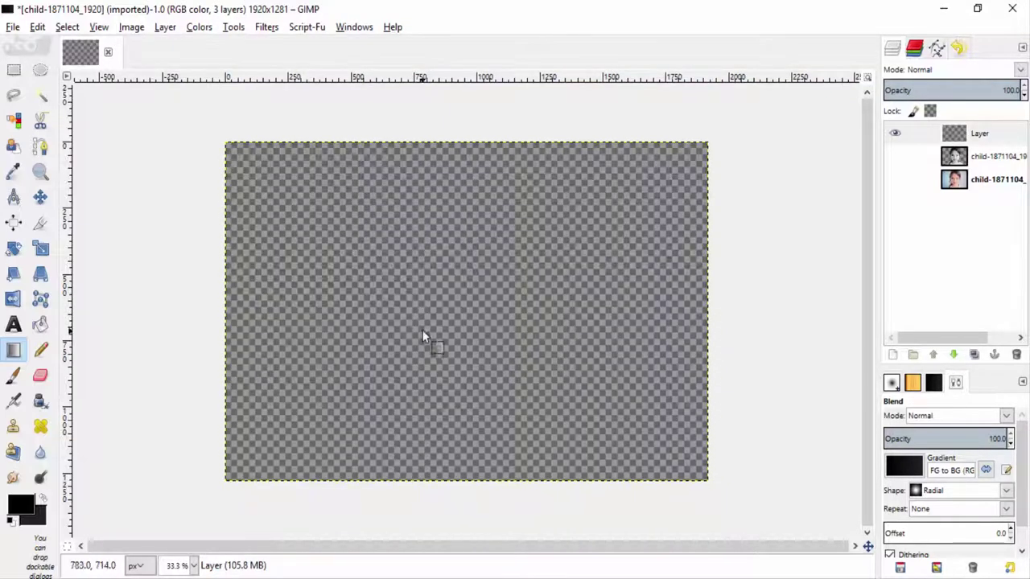
{"action": "left_click_drag", "start_coordinate": [426, 339], "coordinate": [634, 337]}
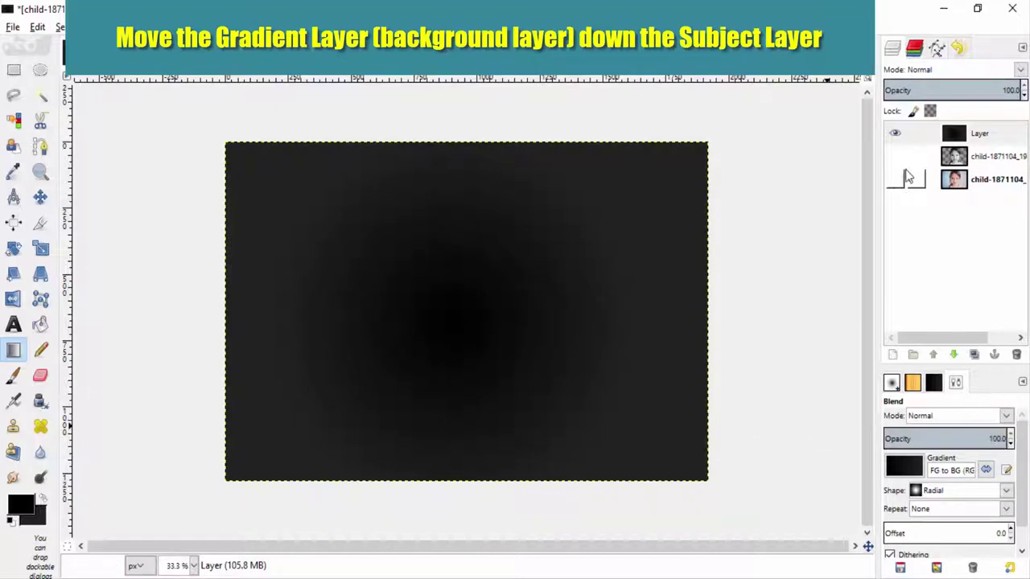
{"action": "left_click", "coordinate": [970, 157]}
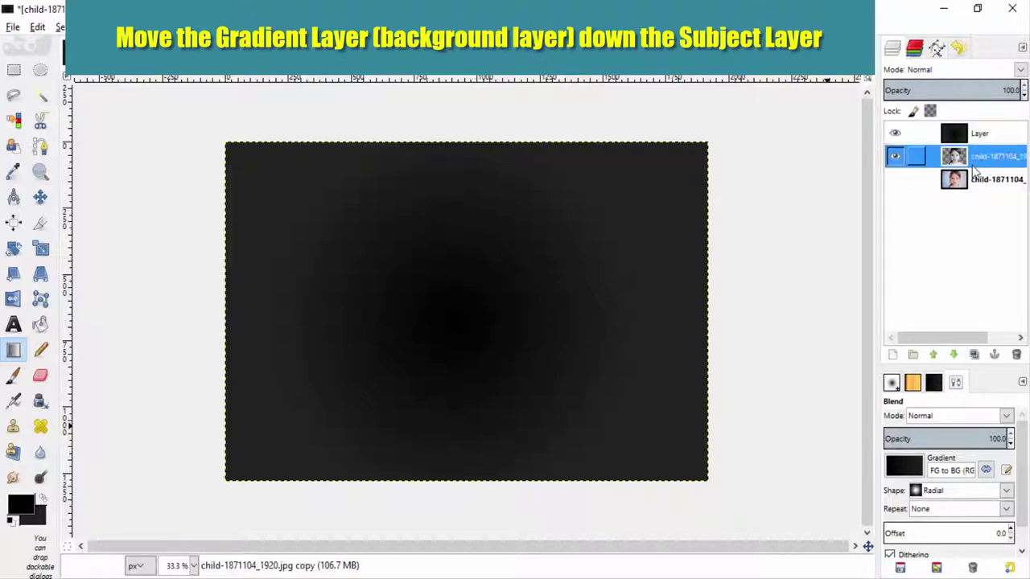
{"action": "left_click", "coordinate": [935, 354]}
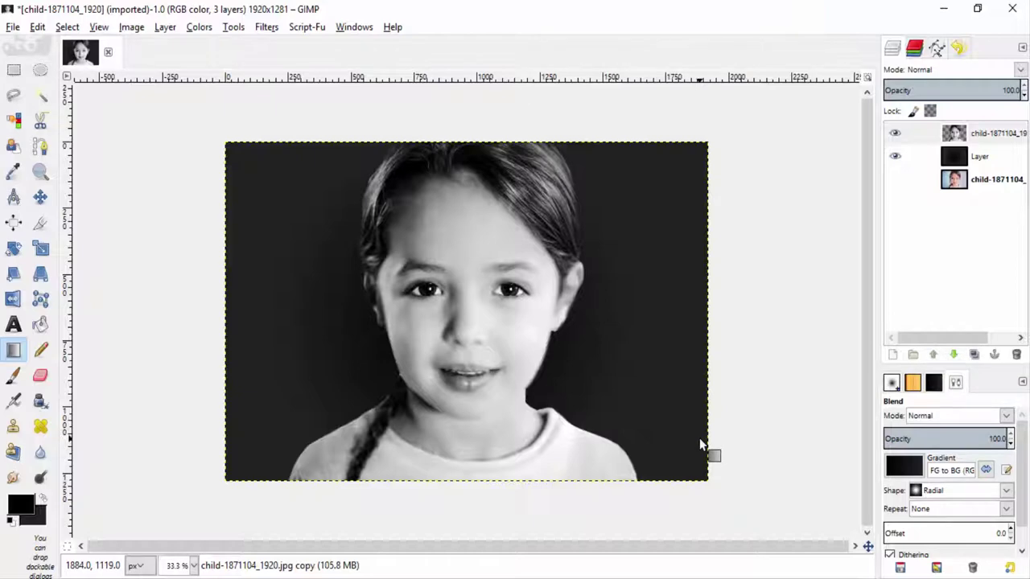
Step: Erase along the girl's cheek and jaw edge with the Eraser to tidy her outline
{"action": "scroll", "coordinate": [598, 345], "scroll_direction": "up", "scroll_amount": 1}
{"action": "scroll", "coordinate": [597, 341], "scroll_direction": "down", "scroll_amount": 1}
{"action": "scroll", "coordinate": [572, 363], "scroll_direction": "up", "scroll_amount": 4}
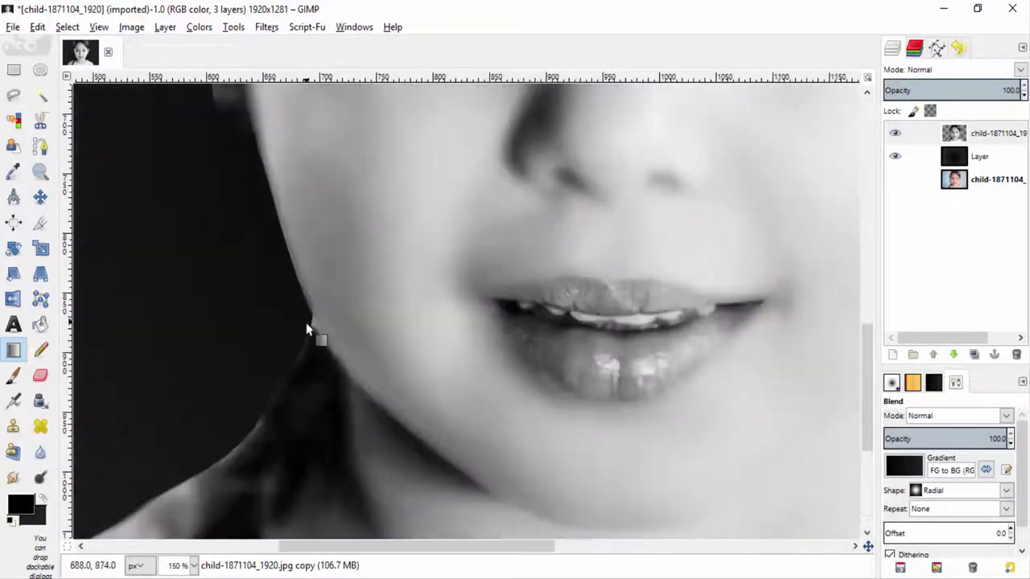
{"action": "key", "text": "shift+e"}
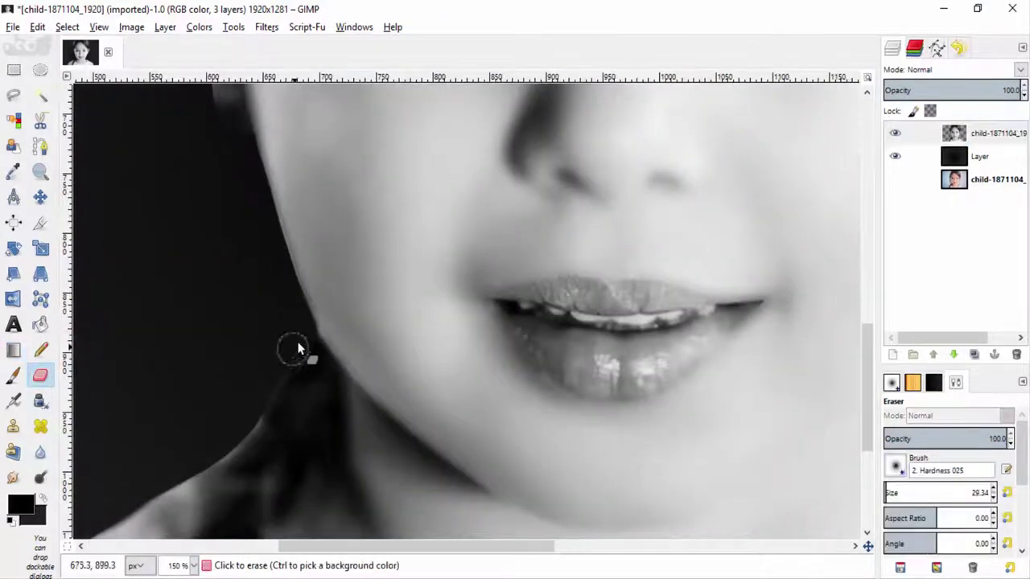
{"action": "scroll", "coordinate": [196, 471], "scroll_direction": "down", "scroll_amount": 4}
{"action": "scroll", "coordinate": [506, 395], "scroll_direction": "up", "scroll_amount": 4}
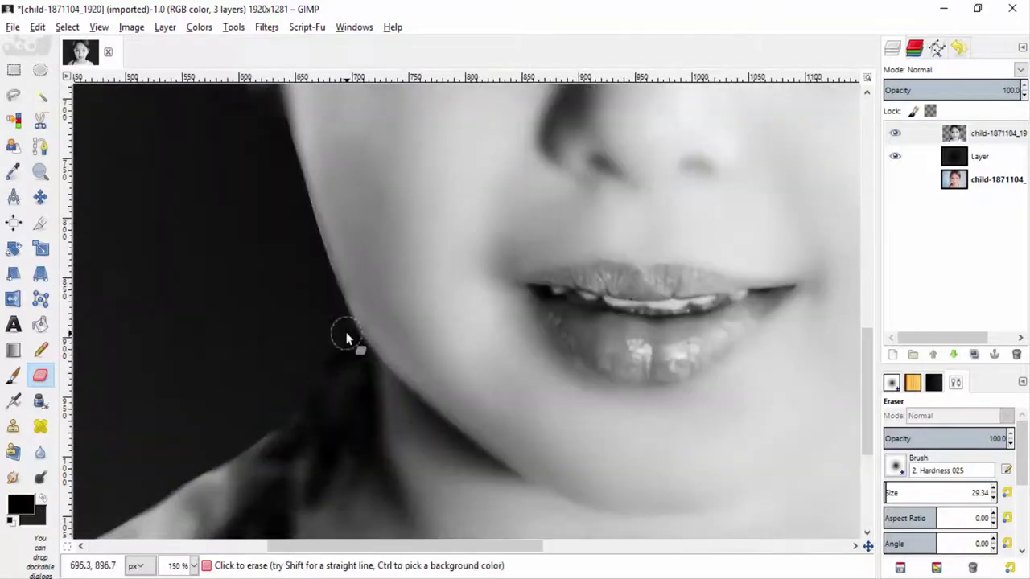
{"action": "scroll", "coordinate": [326, 362], "scroll_direction": "down", "scroll_amount": 4}
{"action": "scroll", "coordinate": [455, 467], "scroll_direction": "up", "scroll_amount": 4}
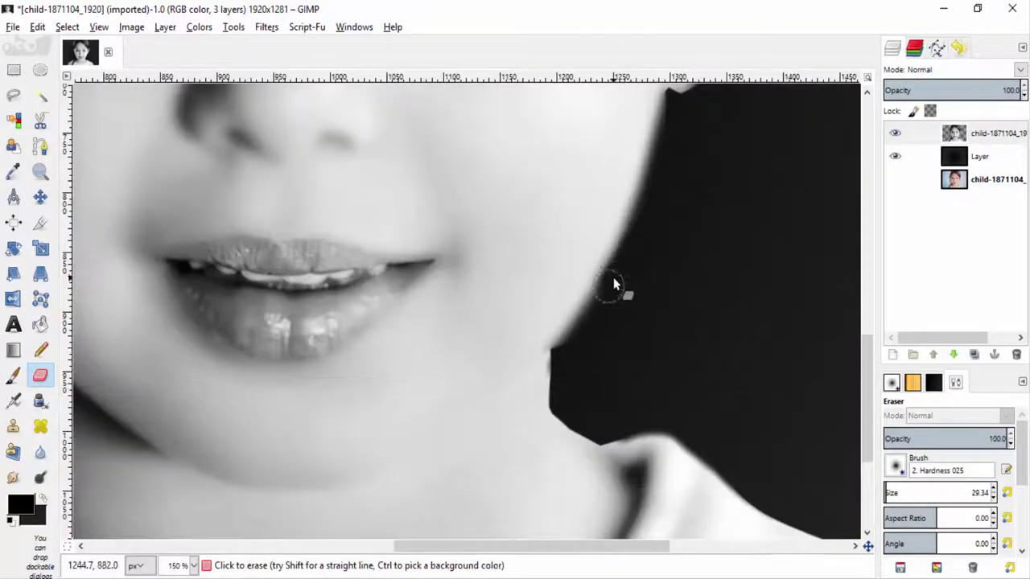
{"action": "left_click_drag", "start_coordinate": [614, 283], "coordinate": [563, 357]}
{"action": "scroll", "coordinate": [700, 322], "scroll_direction": "up", "scroll_amount": 5}
{"action": "left_click_drag", "start_coordinate": [701, 322], "coordinate": [604, 529]}
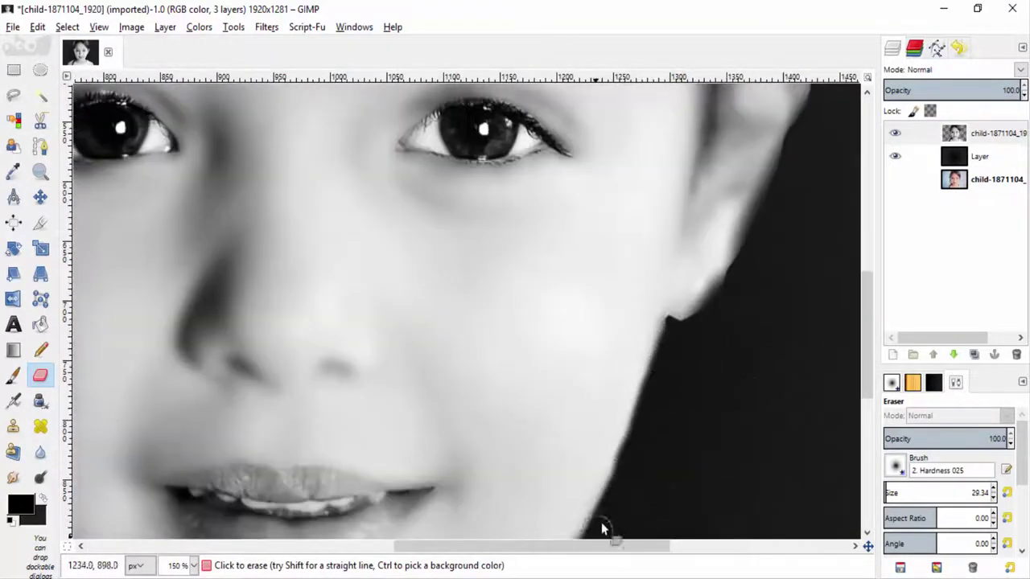
Step: Switch the eraser to the 2. Hardness 075 brush and keep cleaning the outline
{"action": "scroll", "coordinate": [624, 450], "scroll_direction": "down", "scroll_amount": 4}
{"action": "scroll", "coordinate": [471, 345], "scroll_direction": "up", "scroll_amount": 6}
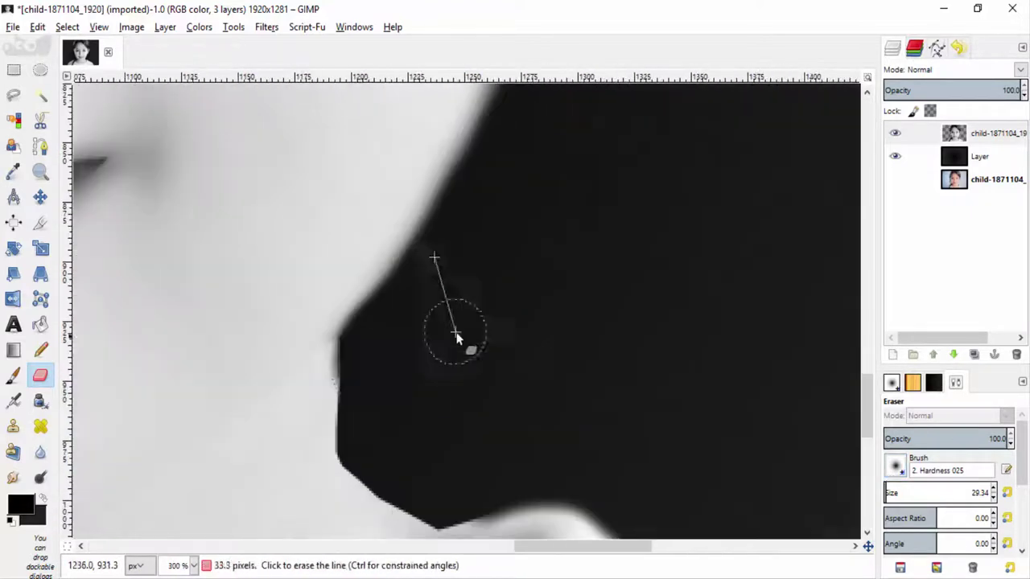
{"action": "scroll", "coordinate": [740, 375], "scroll_direction": "down", "scroll_amount": 3}
{"action": "scroll", "coordinate": [661, 258], "scroll_direction": "up", "scroll_amount": 2}
{"action": "left_click", "coordinate": [895, 464]}
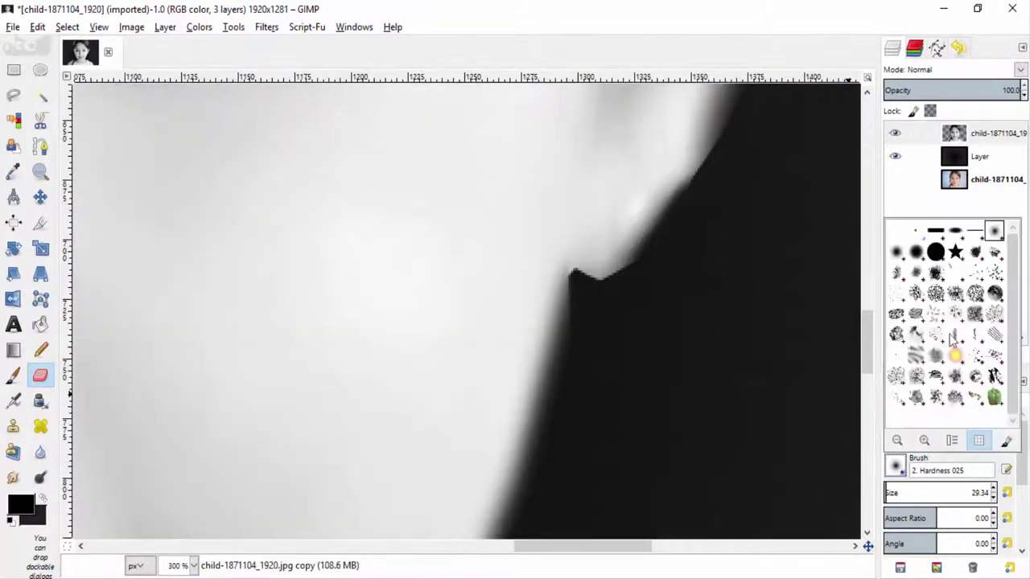
{"action": "left_click", "coordinate": [915, 254]}
{"action": "scroll", "coordinate": [621, 306], "scroll_direction": "down", "scroll_amount": 2}
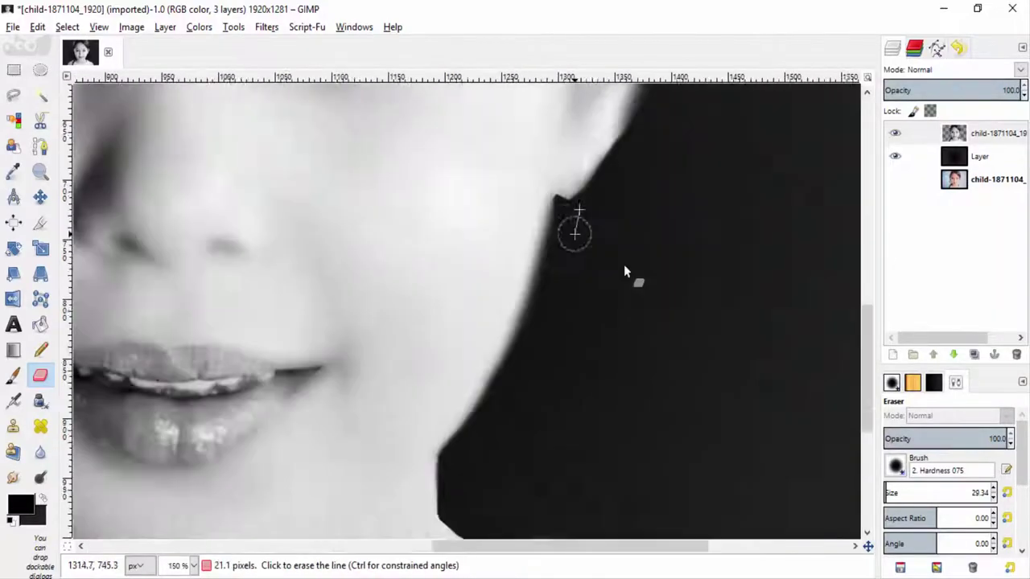
{"action": "scroll", "coordinate": [625, 269], "scroll_direction": "up", "scroll_amount": 1}
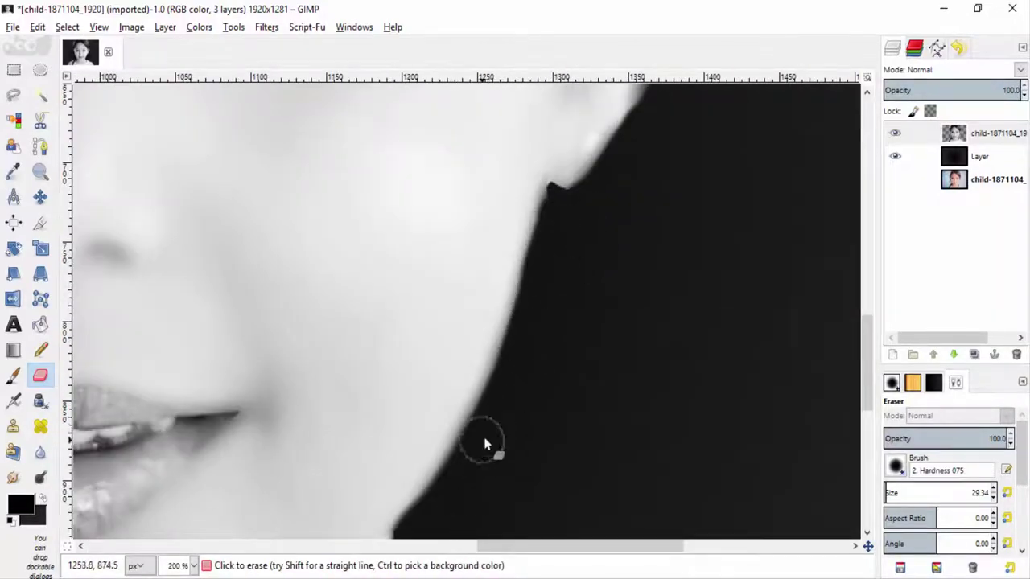
{"action": "scroll", "coordinate": [584, 492], "scroll_direction": "down", "scroll_amount": 5}
{"action": "scroll", "coordinate": [591, 488], "scroll_direction": "down", "scroll_amount": 1}
{"action": "scroll", "coordinate": [389, 264], "scroll_direction": "up", "scroll_amount": 5}
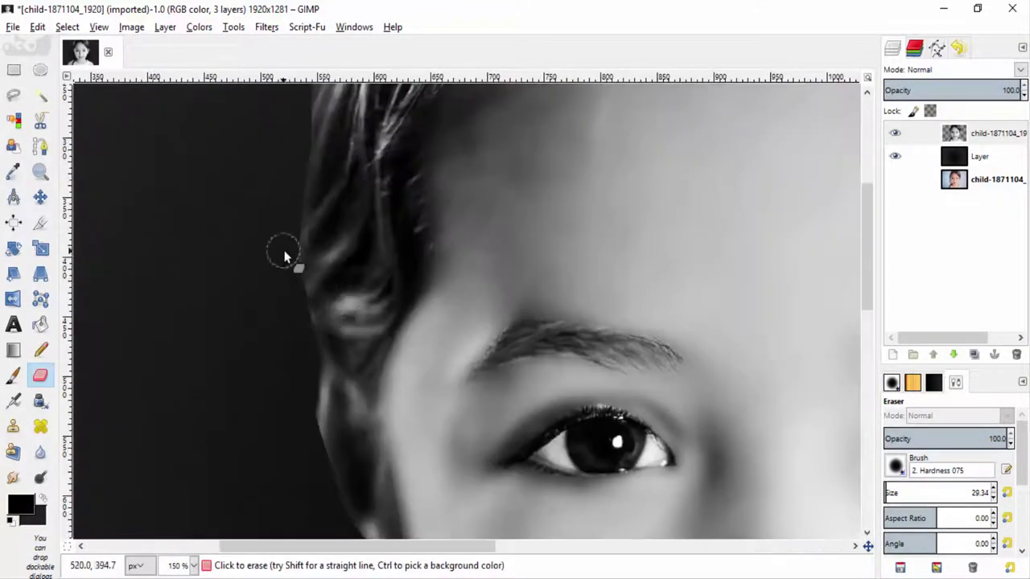
{"action": "scroll", "coordinate": [285, 233], "scroll_direction": "up", "scroll_amount": 2}
Step: Apply a 2 px Gaussian Blur to the top child photo layer
{"action": "scroll", "coordinate": [324, 292], "scroll_direction": "down", "scroll_amount": 6}
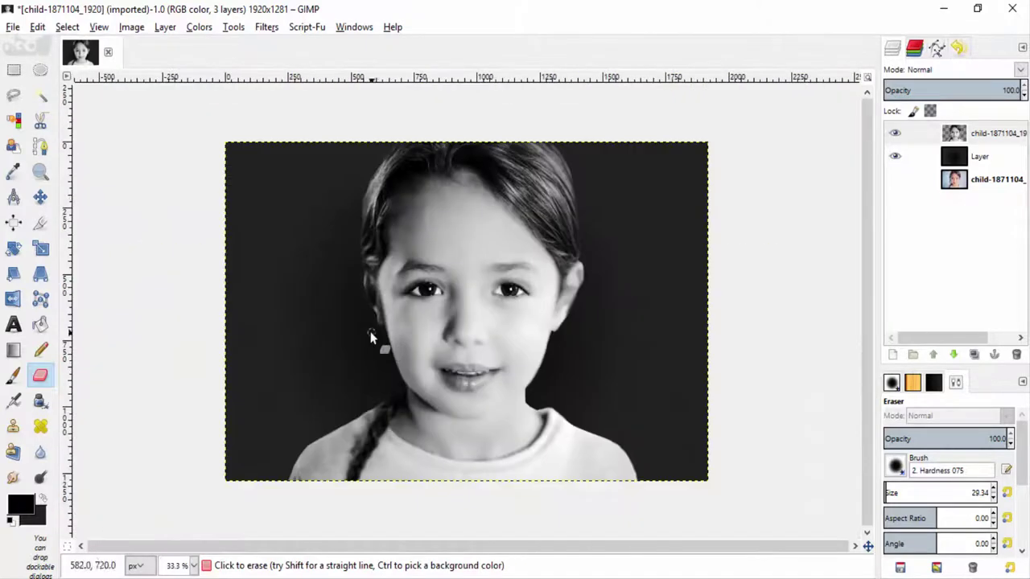
{"action": "left_click", "coordinate": [917, 133]}
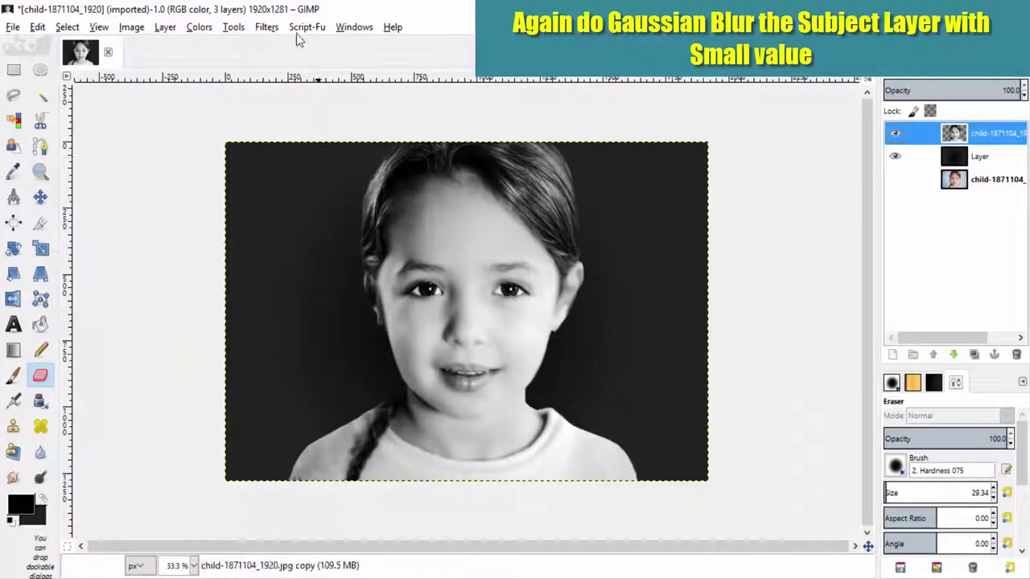
{"action": "left_click", "coordinate": [266, 26]}
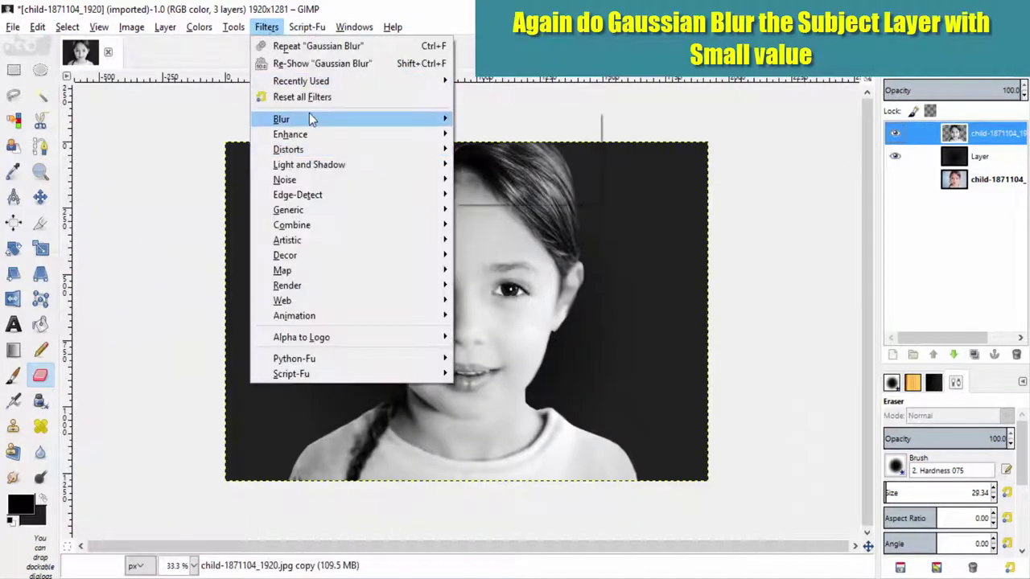
{"action": "mouse_move", "coordinate": [282, 119]}
{"action": "left_click", "coordinate": [496, 134]}
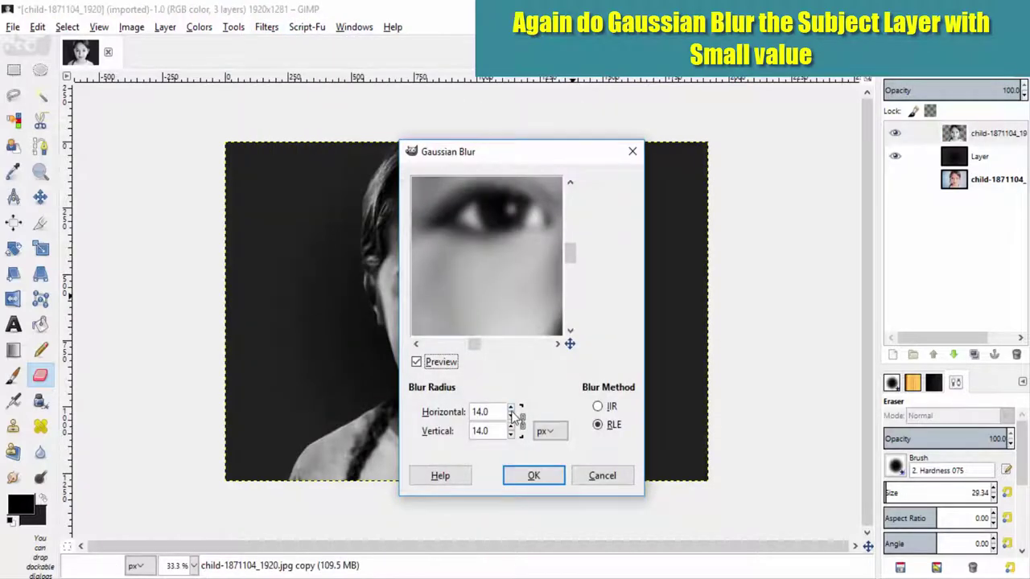
{"action": "left_click", "coordinate": [510, 416]}
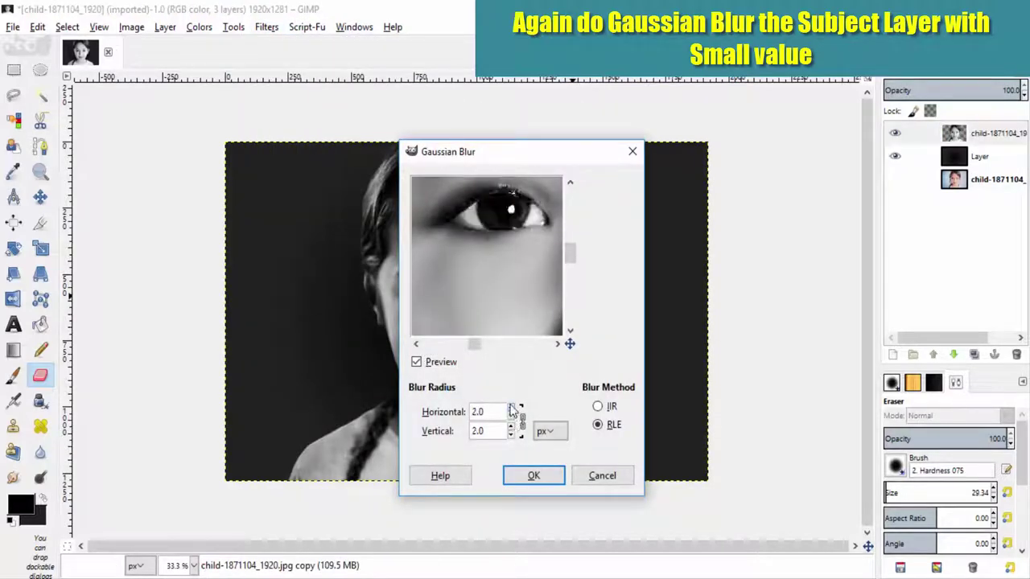
{"action": "left_click", "coordinate": [533, 475]}
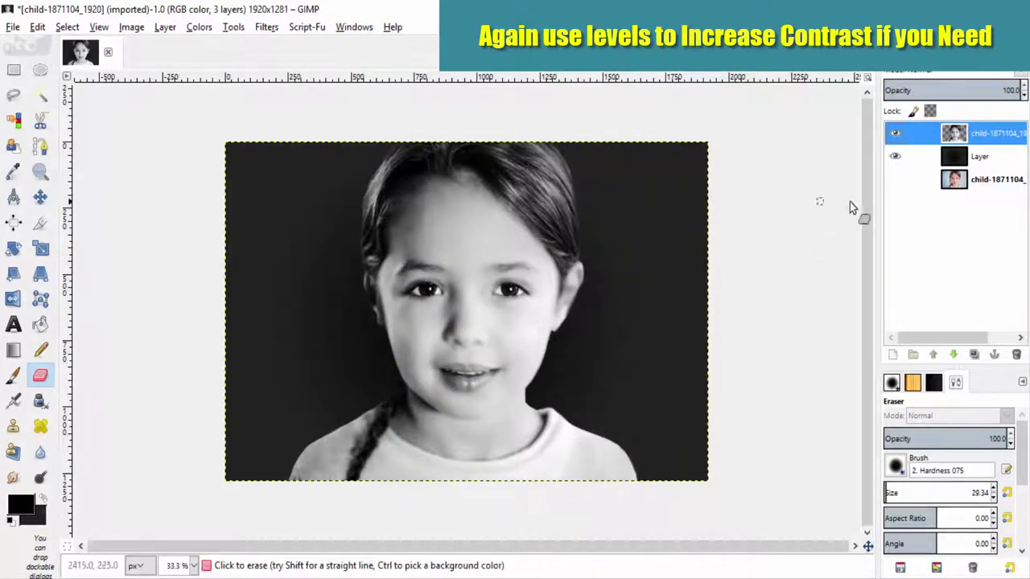
Step: Apply Levels to the girl layer with input values 9, 0.78 and 239
{"action": "left_click", "coordinate": [1004, 142]}
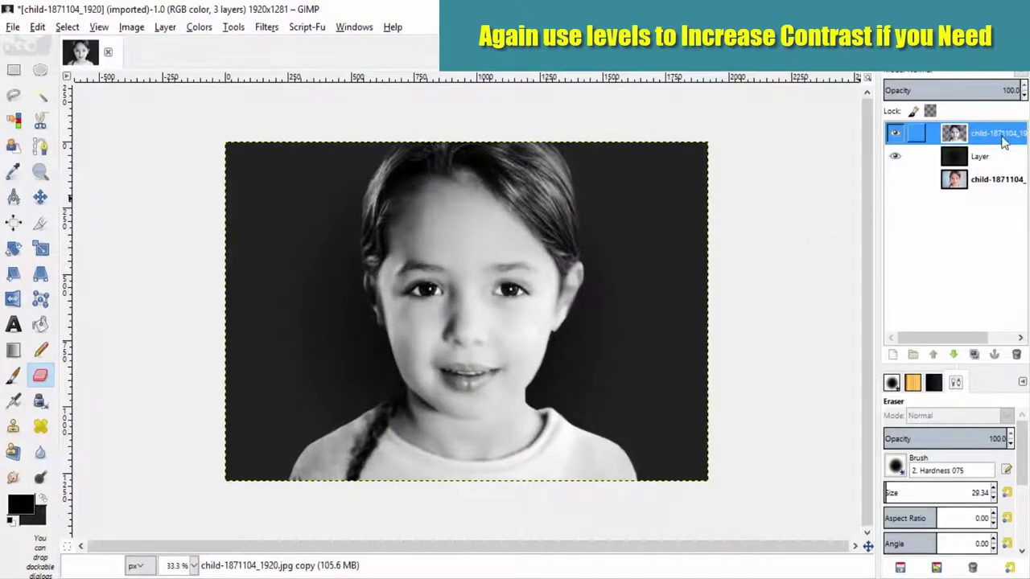
{"action": "left_click", "coordinate": [197, 28]}
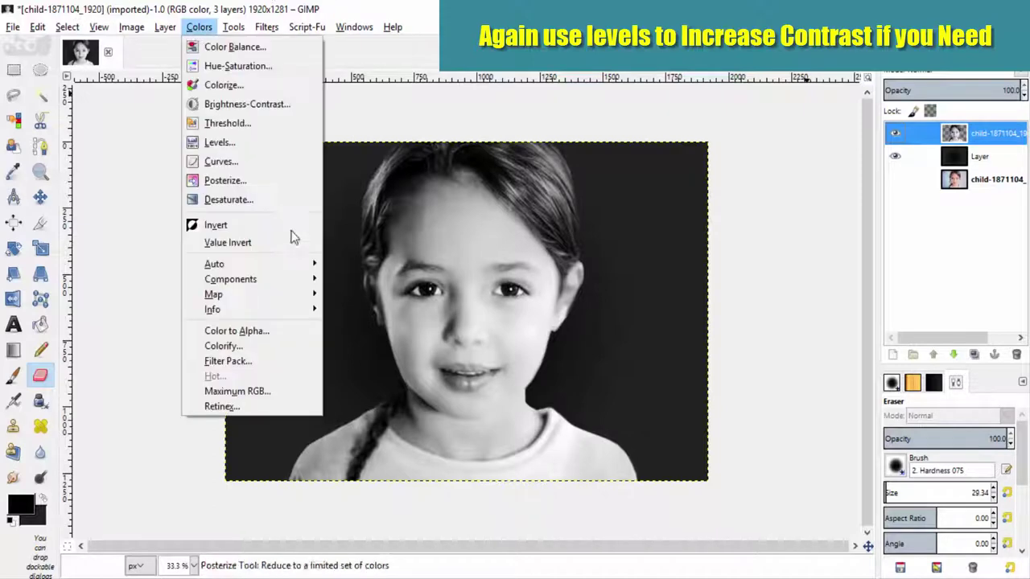
{"action": "left_click", "coordinate": [218, 143]}
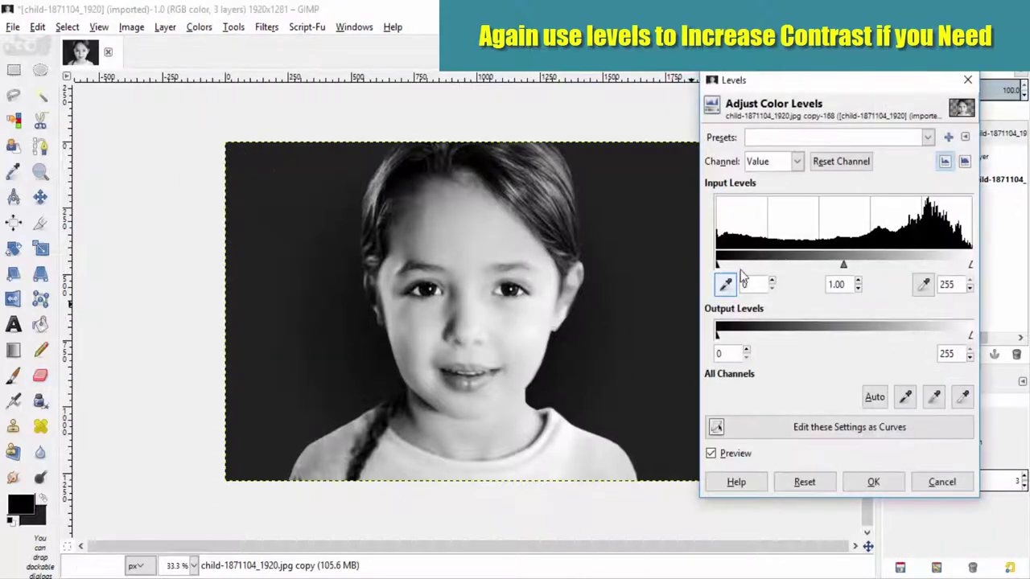
{"action": "left_click_drag", "start_coordinate": [722, 268], "coordinate": [728, 270]}
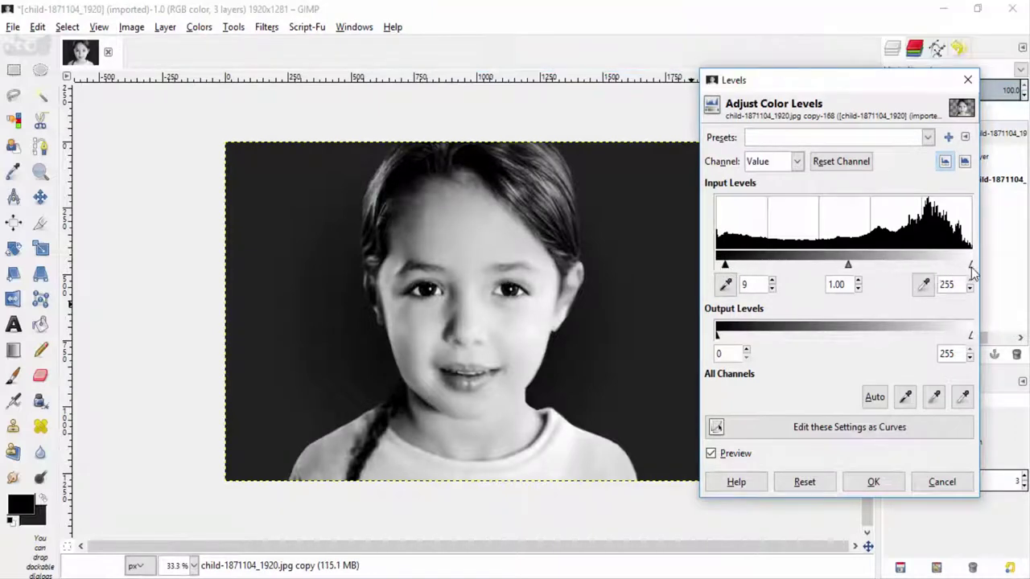
{"action": "left_click_drag", "start_coordinate": [960, 274], "coordinate": [954, 274]}
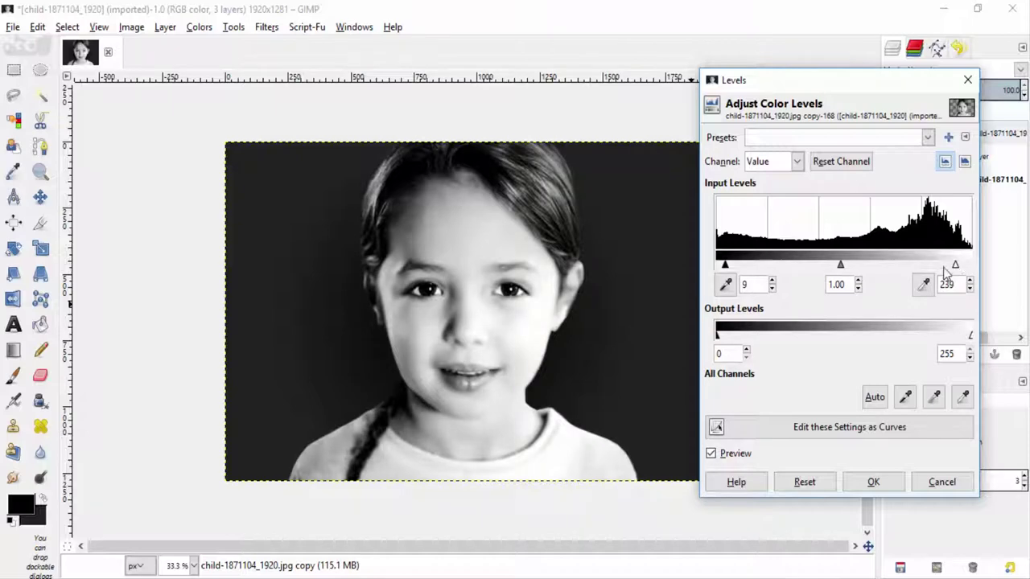
{"action": "mouse_move", "coordinate": [840, 268]}
{"action": "left_mouse_down"}
{"action": "mouse_move", "coordinate": [829, 267]}
{"action": "mouse_move", "coordinate": [854, 274]}
{"action": "left_mouse_up"}
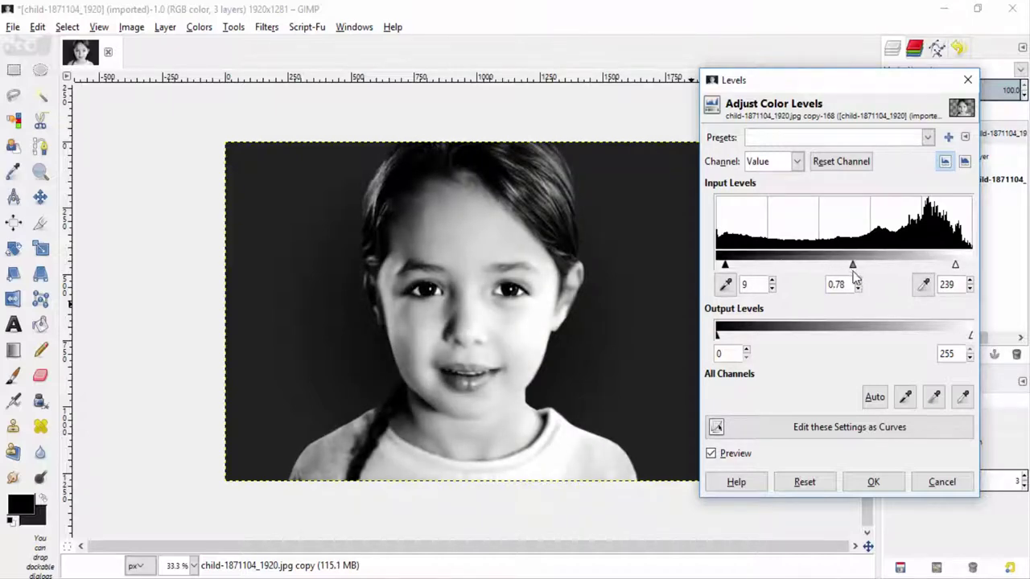
{"action": "left_click", "coordinate": [872, 485]}
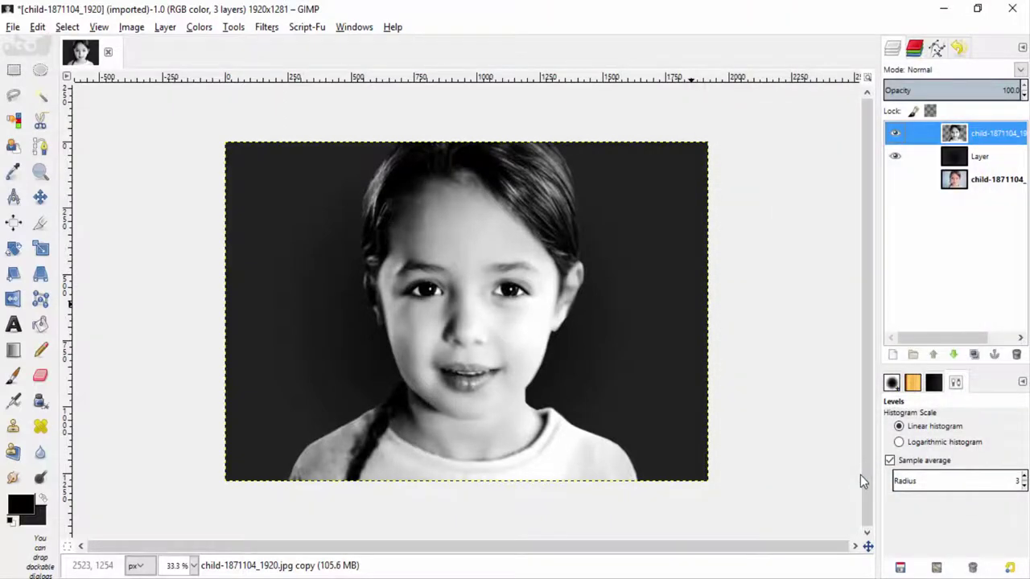
Step: Scale the portrait layer up with proportions locked, enlarging it from both corners
{"action": "left_click", "coordinate": [975, 143]}
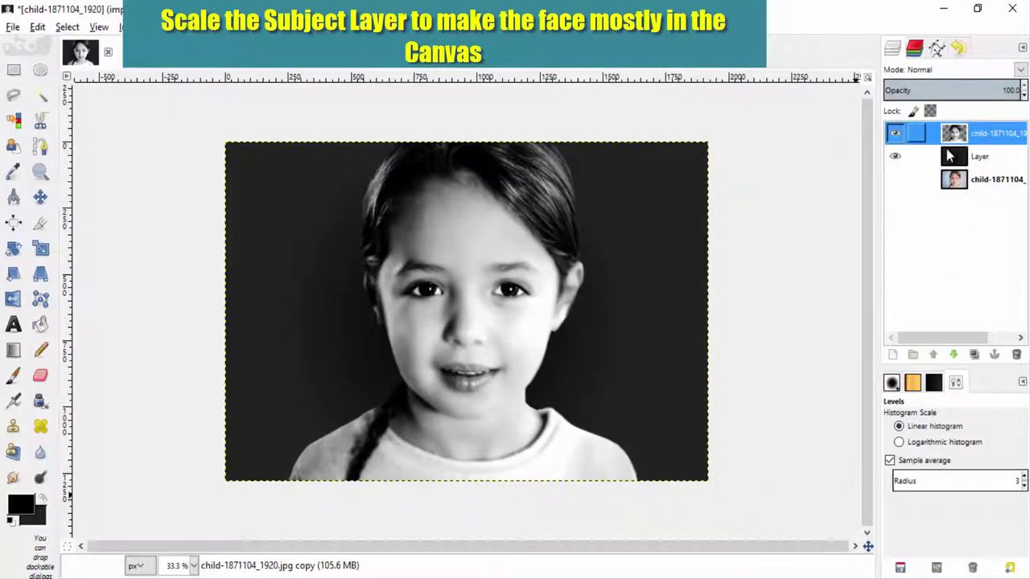
{"action": "left_click", "coordinate": [41, 249]}
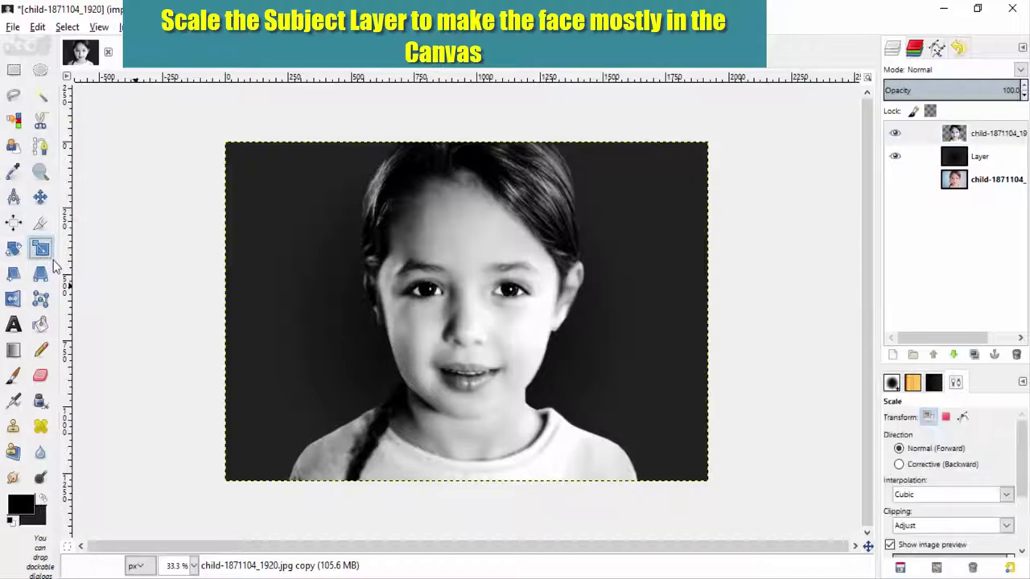
{"action": "left_click", "coordinate": [342, 333]}
{"action": "left_click_drag", "start_coordinate": [227, 483], "coordinate": [167, 518]}
{"action": "left_click", "coordinate": [273, 345]}
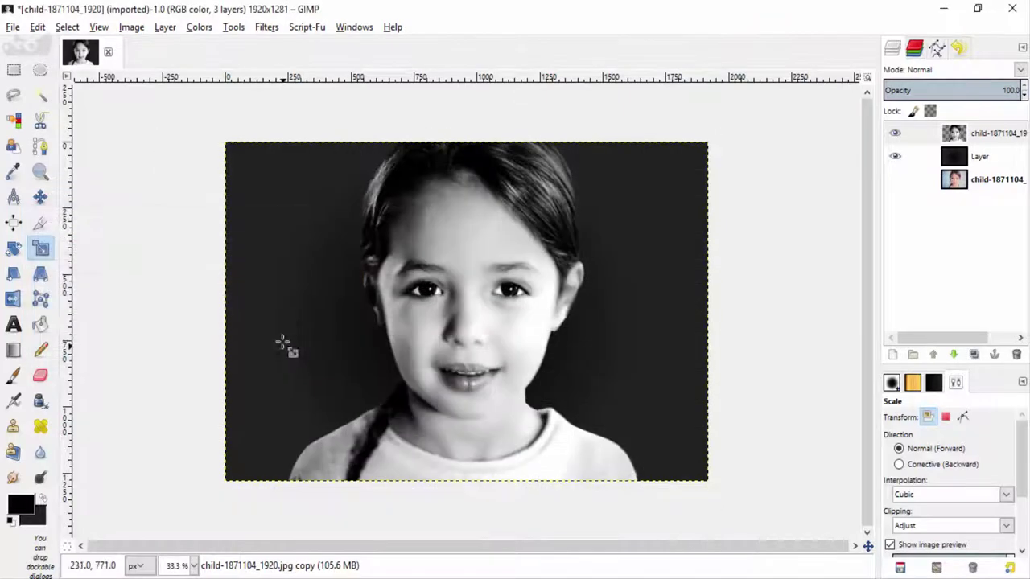
{"action": "left_click", "coordinate": [327, 315]}
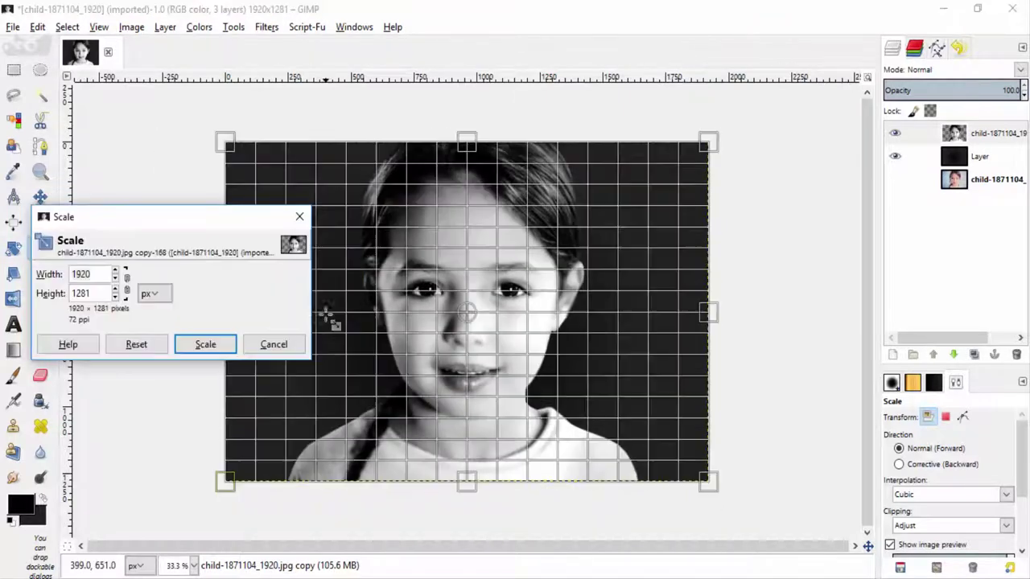
{"action": "left_click", "coordinate": [127, 291]}
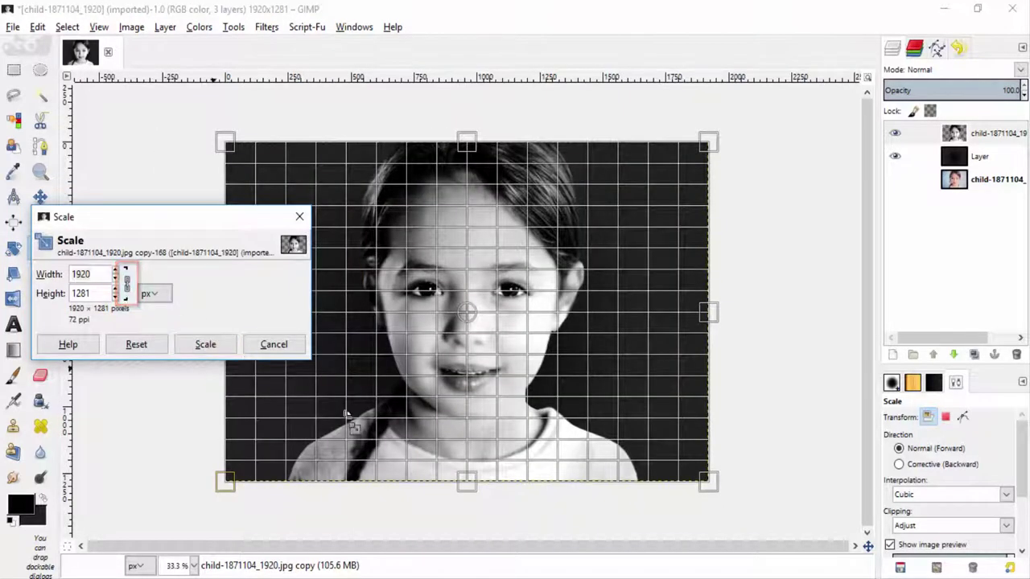
{"action": "left_click", "coordinate": [216, 483]}
{"action": "left_click_drag", "start_coordinate": [216, 483], "coordinate": [145, 531]}
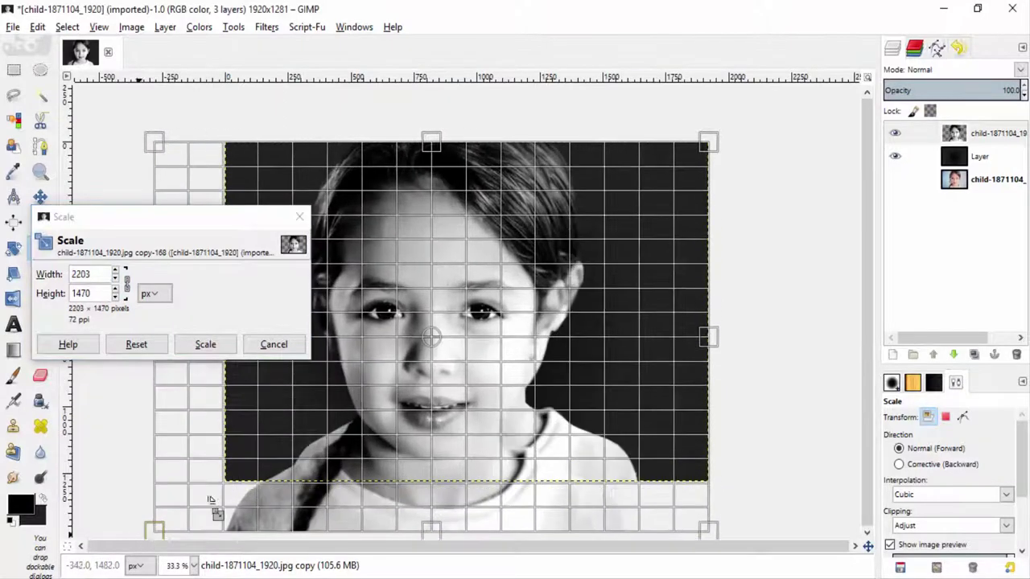
{"action": "left_click_drag", "start_coordinate": [704, 146], "coordinate": [745, 113]}
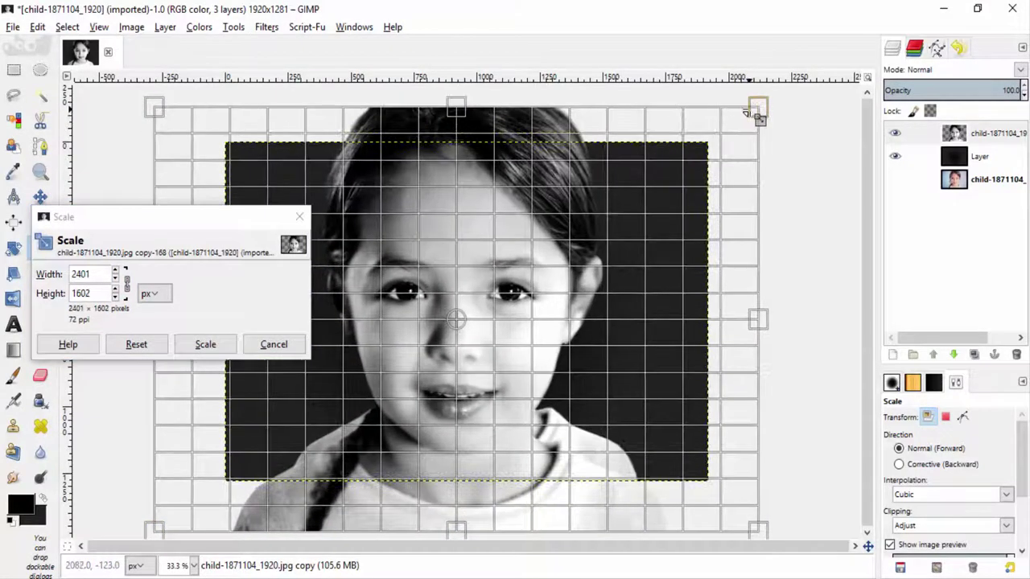
{"action": "left_click", "coordinate": [215, 347]}
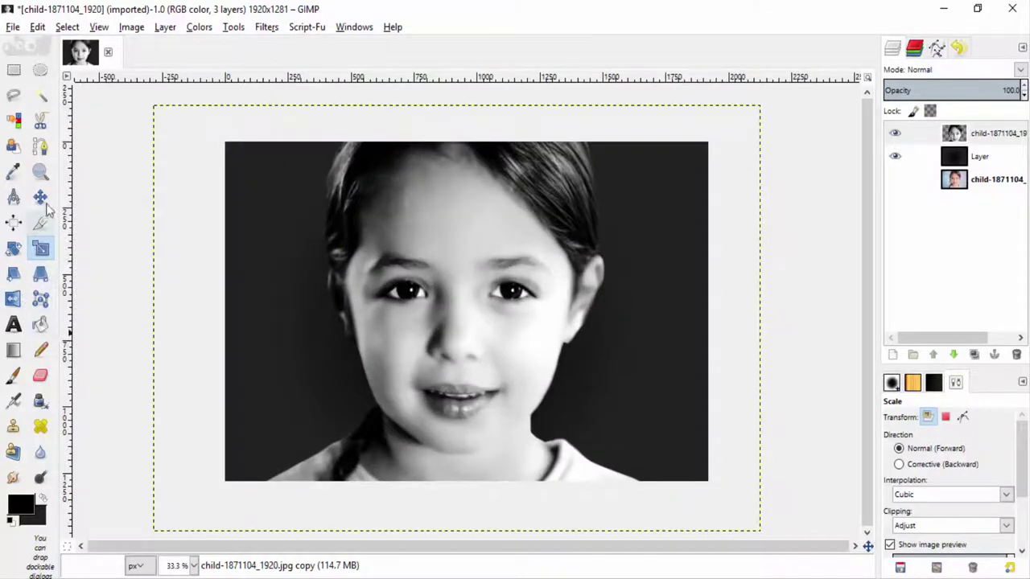
Step: Nudge the portrait right and enlarge it further to 2753 × 1836
{"action": "left_click", "coordinate": [40, 197]}
{"action": "left_click_drag", "start_coordinate": [447, 351], "coordinate": [450, 351]}
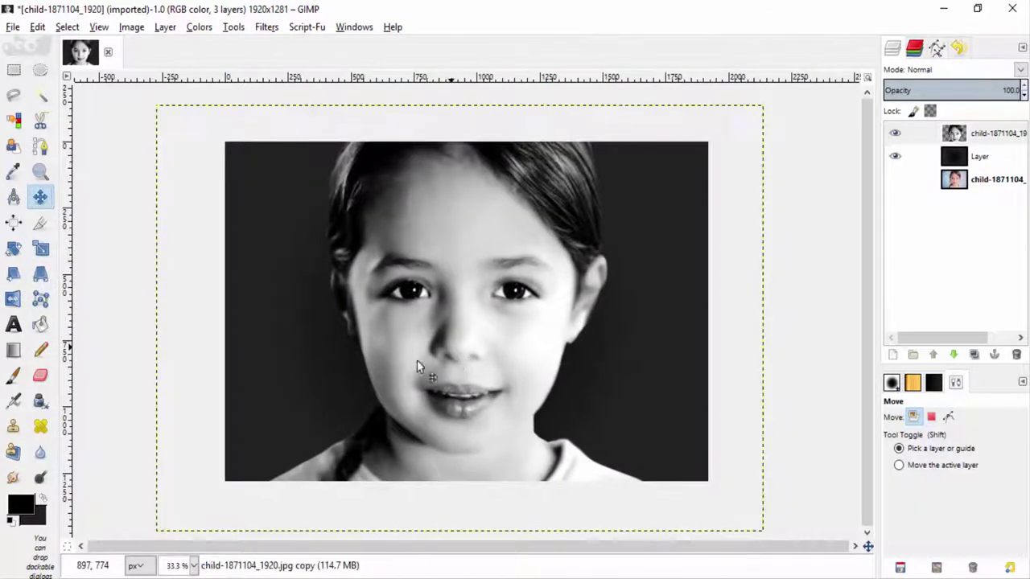
{"action": "left_click", "coordinate": [40, 248]}
{"action": "left_click", "coordinate": [446, 375]}
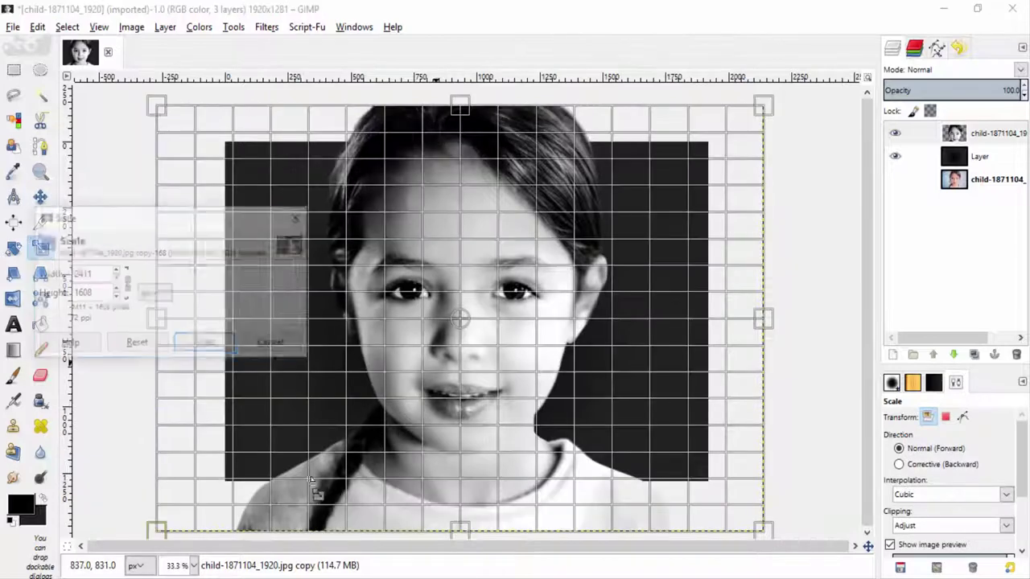
{"action": "left_click_drag", "start_coordinate": [184, 546], "coordinate": [141, 575]}
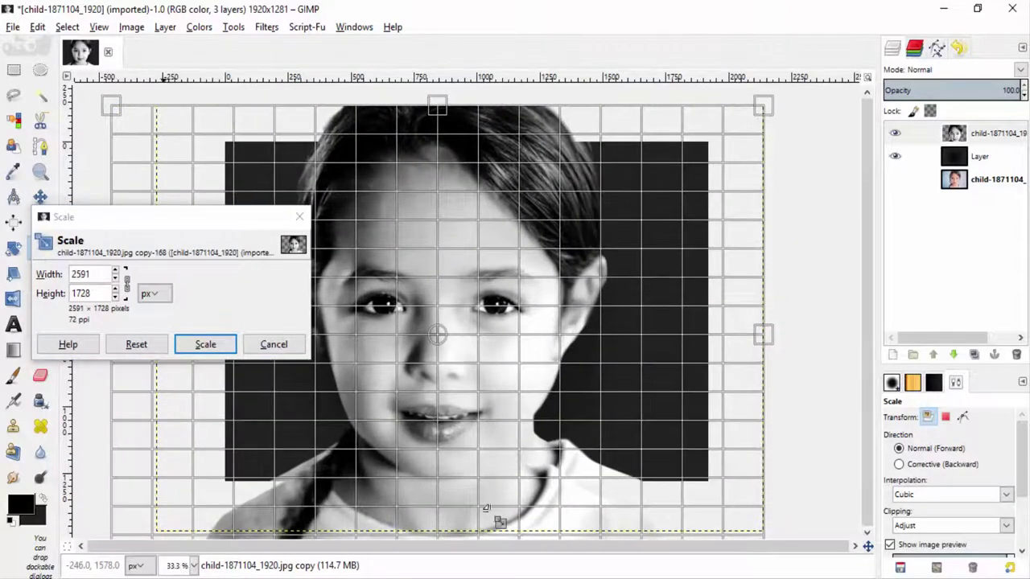
{"action": "mouse_move", "coordinate": [690, 208]}
{"action": "left_mouse_down"}
{"action": "mouse_move", "coordinate": [715, 172]}
{"action": "mouse_move", "coordinate": [697, 174]}
{"action": "left_mouse_up"}
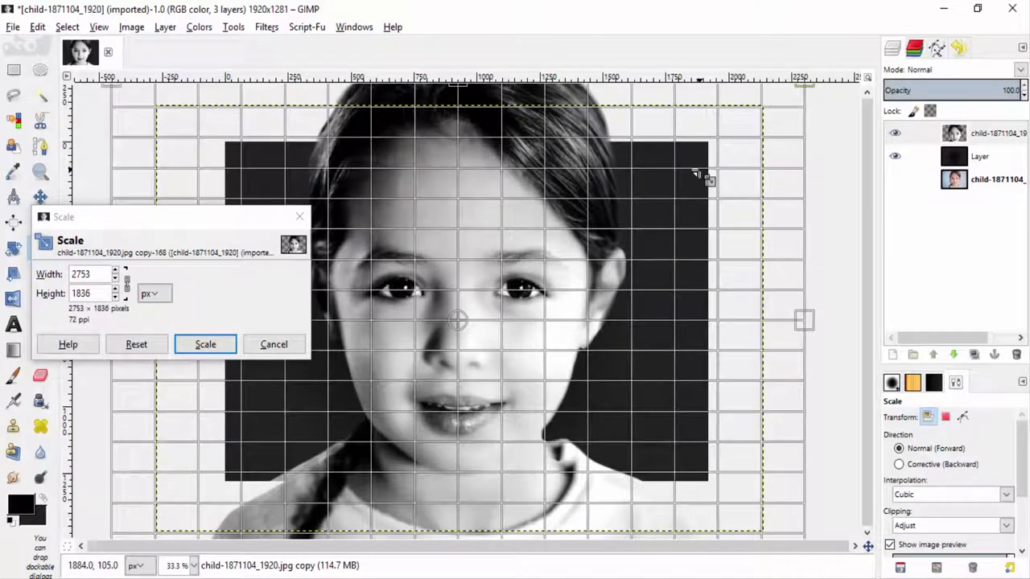
{"action": "left_click", "coordinate": [227, 344]}
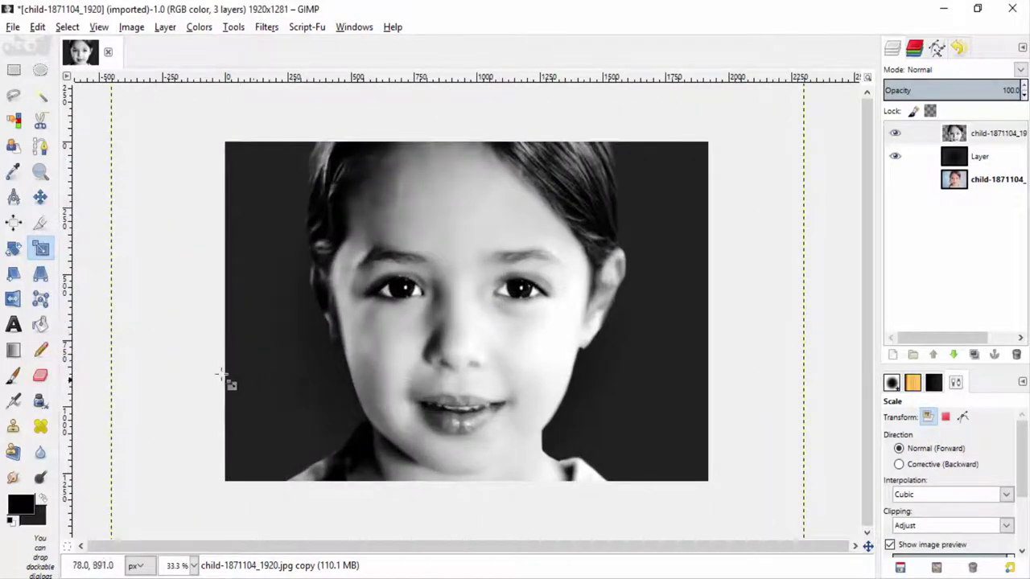
Step: Resize the portrait to 2677 × 1786 and reposition the face within the canvas
{"action": "left_click", "coordinate": [40, 196]}
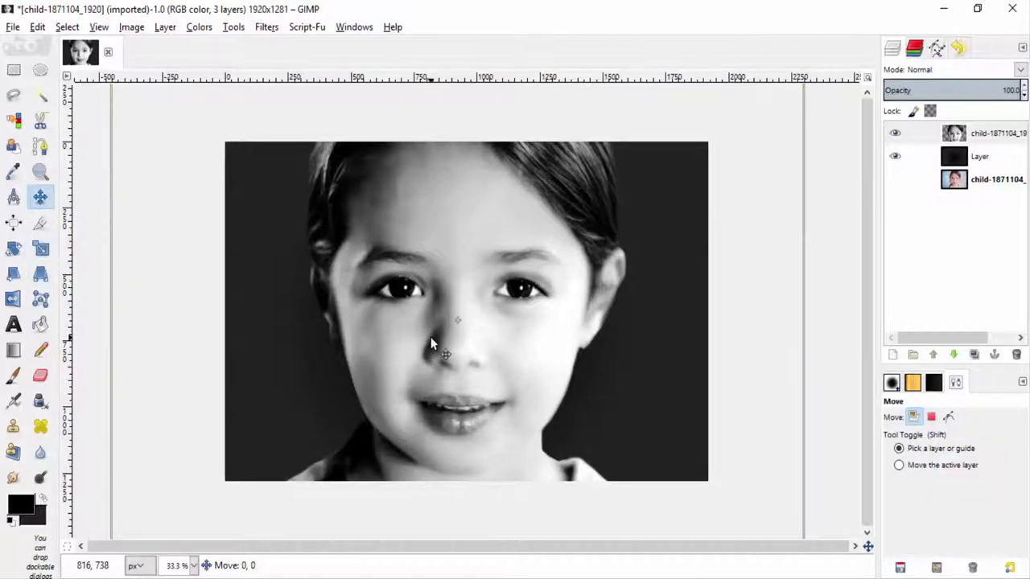
{"action": "left_click_drag", "start_coordinate": [430, 338], "coordinate": [439, 344]}
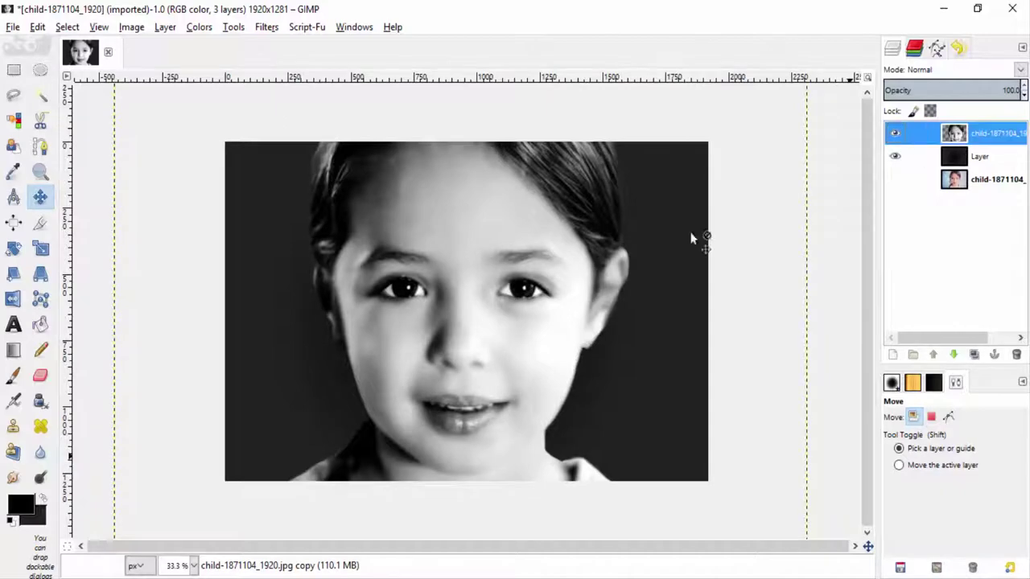
{"action": "left_click", "coordinate": [40, 248]}
{"action": "left_click_drag", "start_coordinate": [183, 411], "coordinate": [188, 412]}
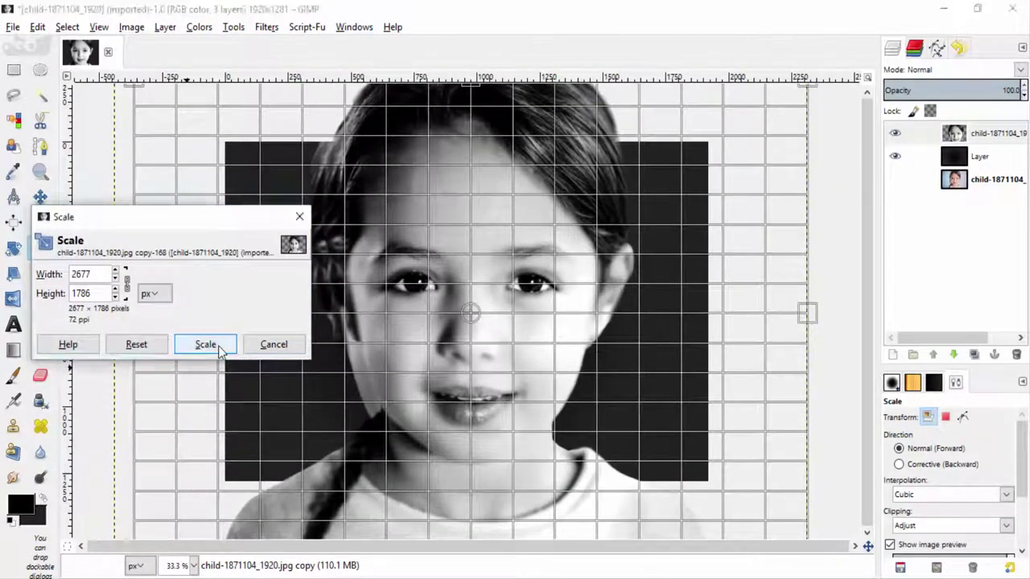
{"action": "left_click", "coordinate": [206, 344]}
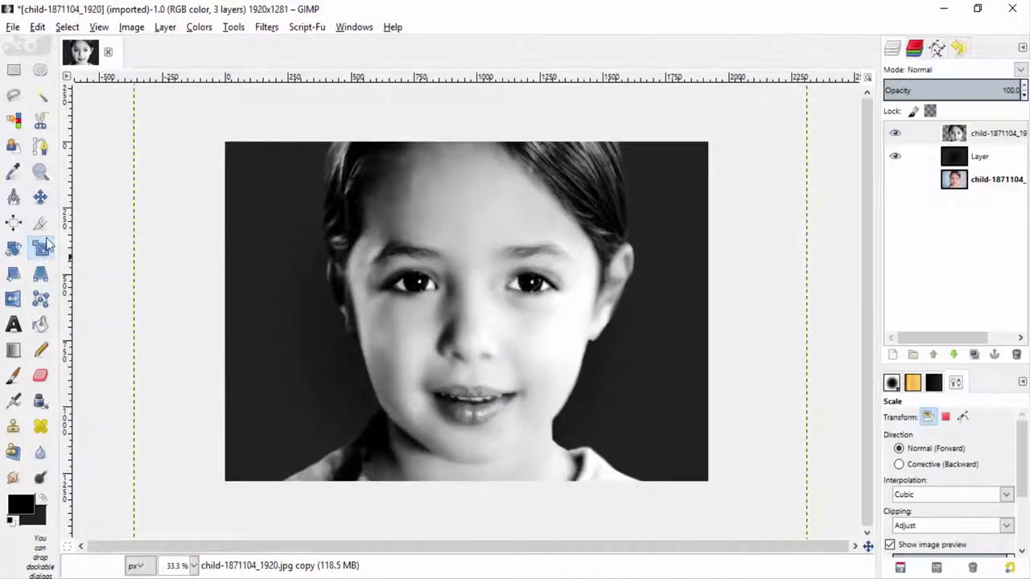
{"action": "left_click", "coordinate": [40, 197]}
{"action": "mouse_move", "coordinate": [475, 353]}
{"action": "left_mouse_down"}
{"action": "mouse_move", "coordinate": [465, 357]}
{"action": "mouse_move", "coordinate": [506, 374]}
{"action": "left_mouse_up"}
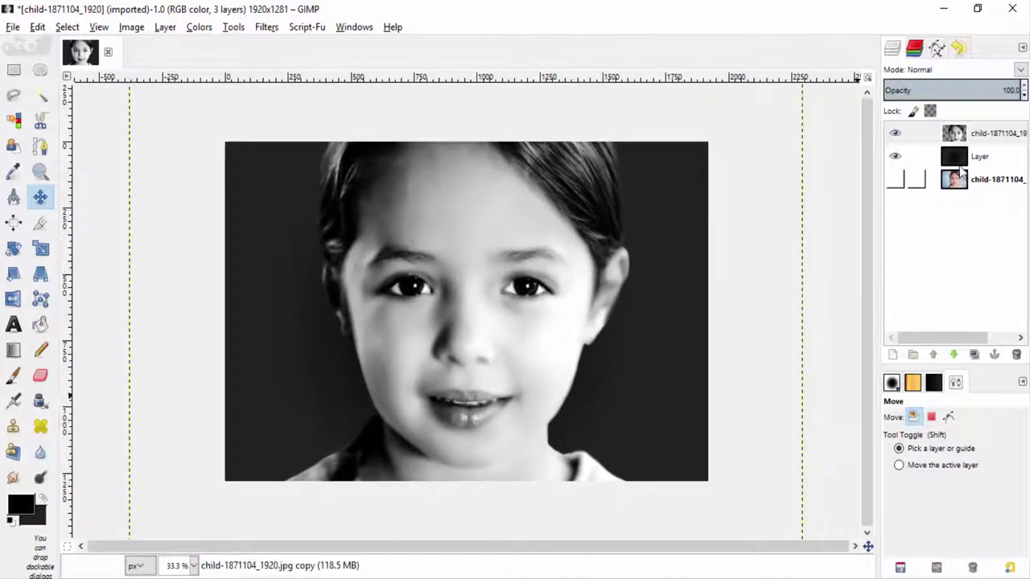
{"action": "left_click", "coordinate": [972, 138]}
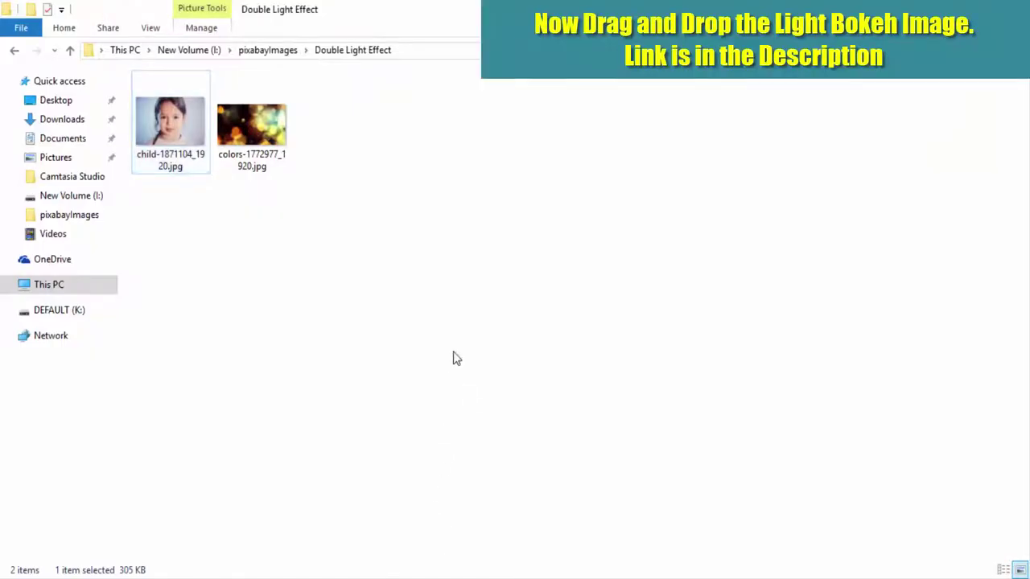
Step: Drag colors-1772977_1920.jpg from File Explorer into the GIMP image as a new layer
{"action": "left_click_drag", "start_coordinate": [252, 128], "coordinate": [490, 409]}
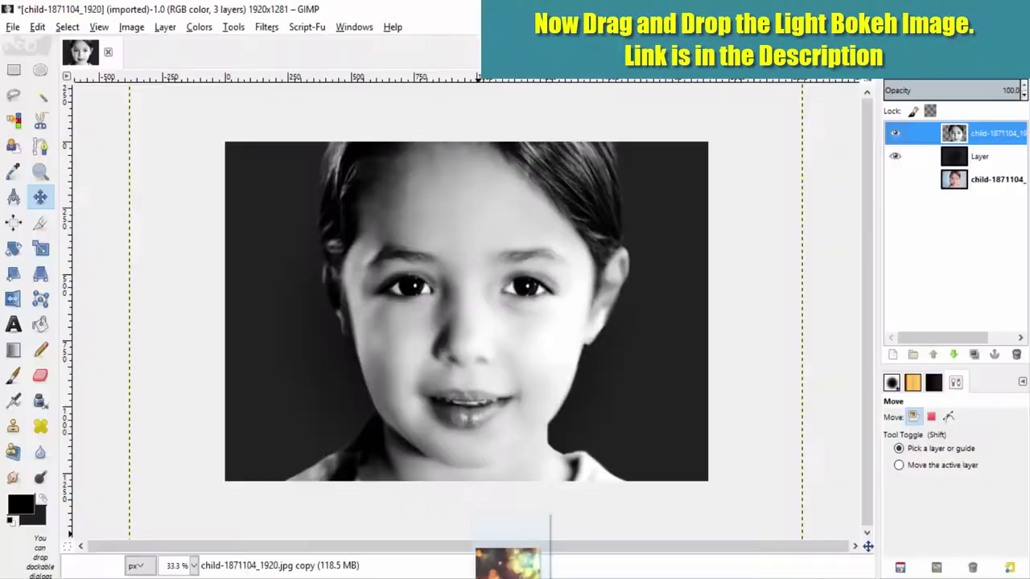
{"action": "left_click_drag", "start_coordinate": [490, 408], "coordinate": [563, 293]}
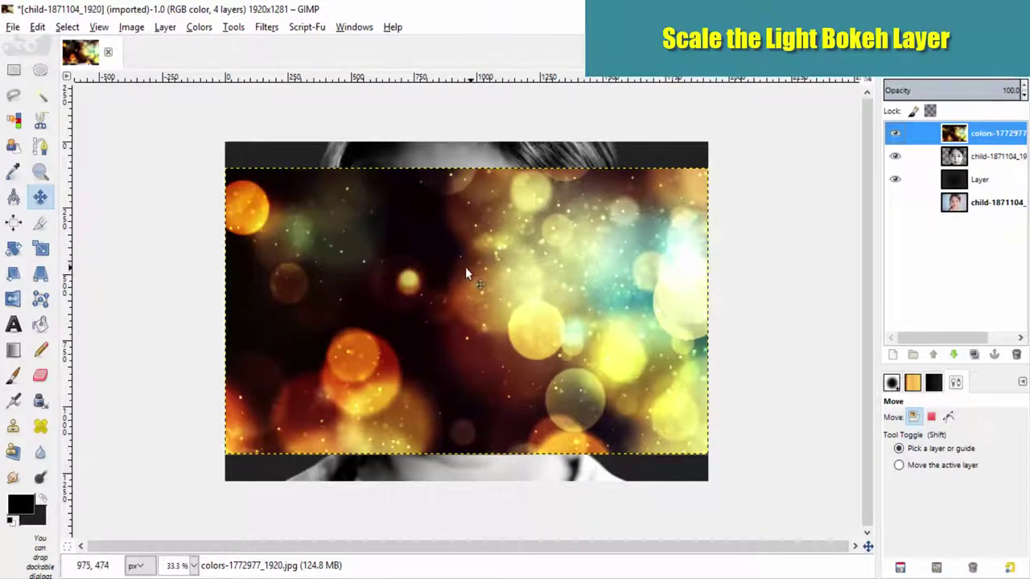
Step: Scale the bokeh layer up to about 2341 × 1317 px to cover the canvas
{"action": "left_click", "coordinate": [40, 249]}
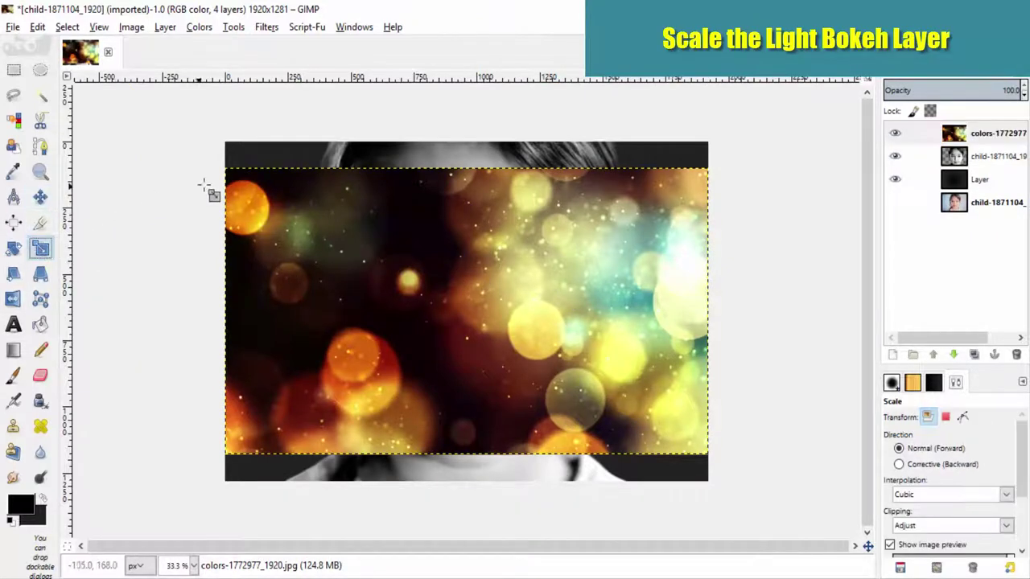
{"action": "left_click_drag", "start_coordinate": [228, 173], "coordinate": [217, 147]}
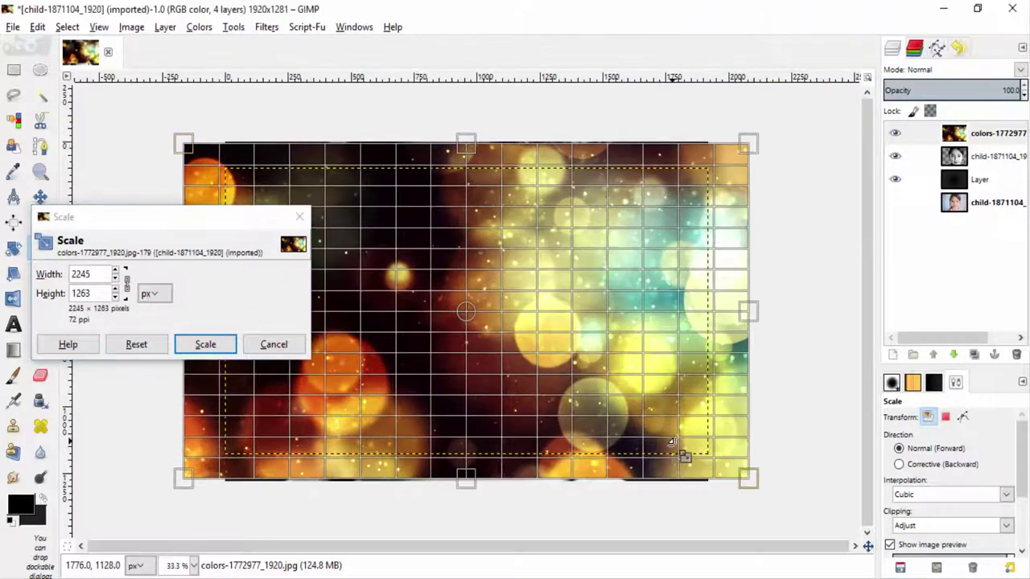
{"action": "left_click_drag", "start_coordinate": [217, 147], "coordinate": [620, 251]}
{"action": "left_click_drag", "start_coordinate": [735, 148], "coordinate": [748, 158]}
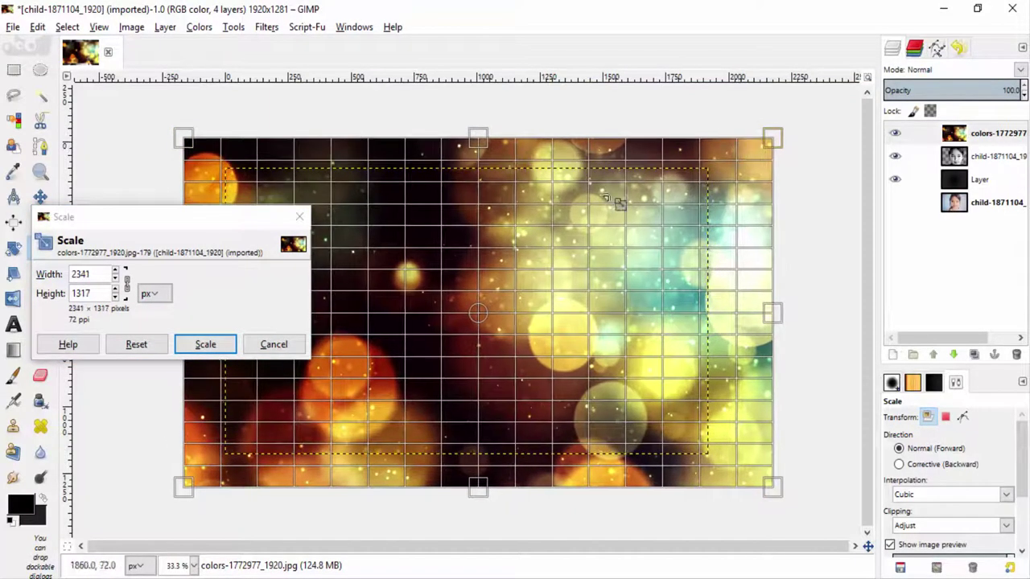
{"action": "left_click", "coordinate": [205, 344]}
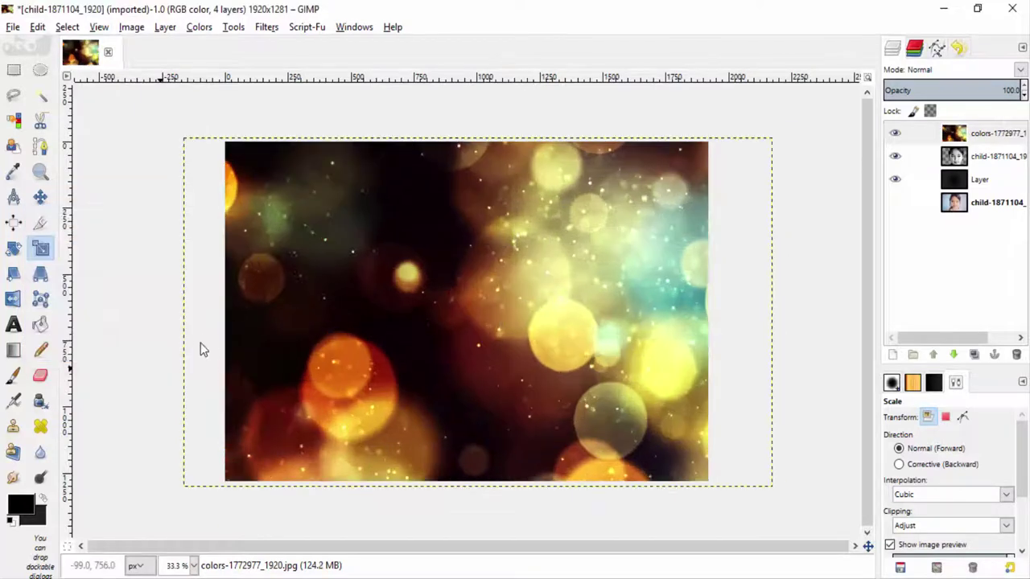
Step: Set the bokeh colours layer's blend mode to Lighten only
{"action": "left_click", "coordinate": [1004, 141]}
{"action": "left_click", "coordinate": [1019, 71]}
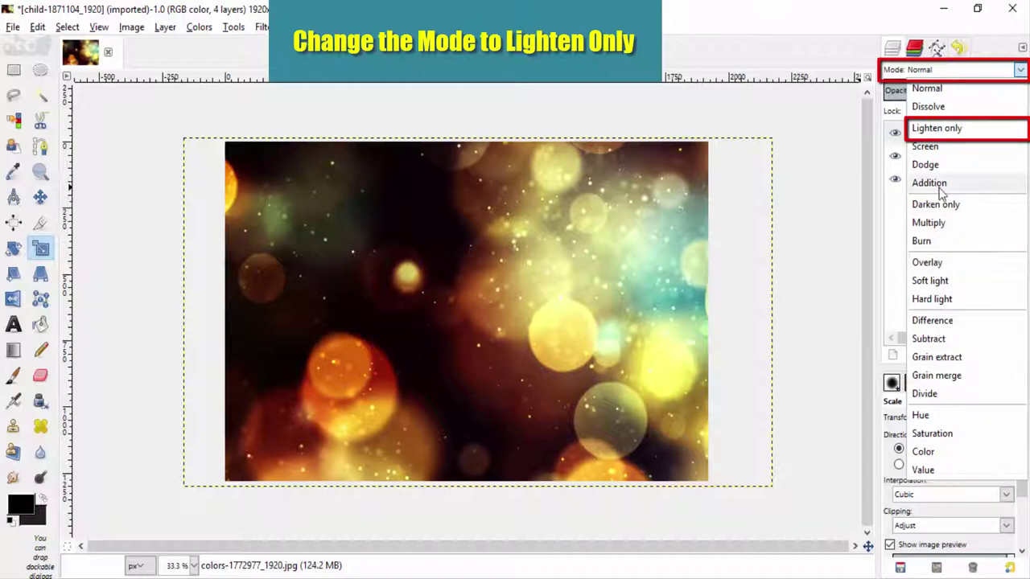
{"action": "left_click", "coordinate": [937, 129]}
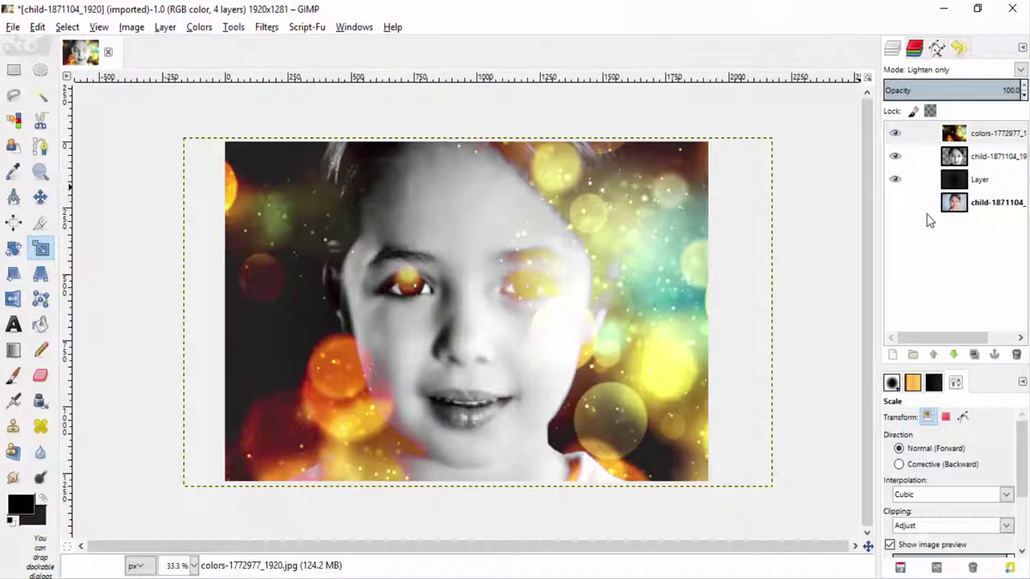
{"action": "left_click", "coordinate": [963, 141]}
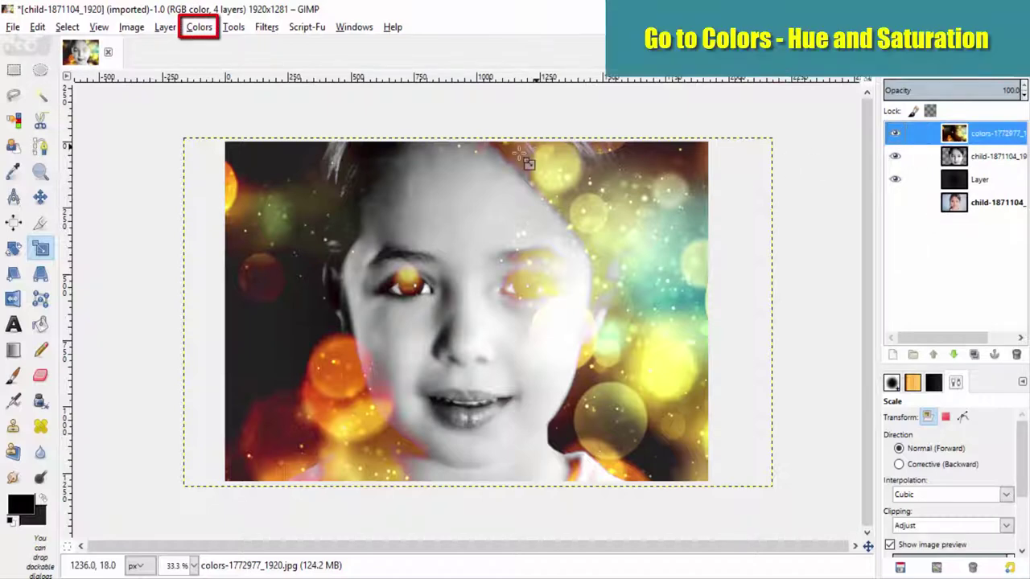
Step: Give the bokeh layer Hue-Saturation Lightness -100 and Saturation -47, then start a transparent layer
{"action": "left_click", "coordinate": [199, 27]}
{"action": "left_click", "coordinate": [212, 64]}
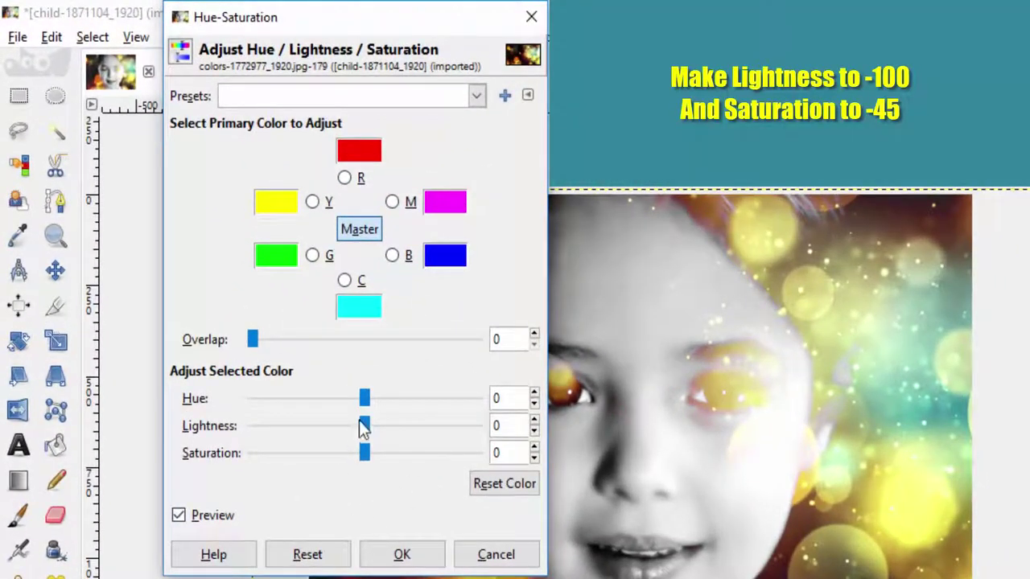
{"action": "mouse_move", "coordinate": [362, 434]}
{"action": "left_mouse_down"}
{"action": "mouse_move", "coordinate": [220, 435]}
{"action": "mouse_move", "coordinate": [258, 433]}
{"action": "mouse_move", "coordinate": [236, 434]}
{"action": "mouse_move", "coordinate": [246, 441]}
{"action": "left_mouse_up"}
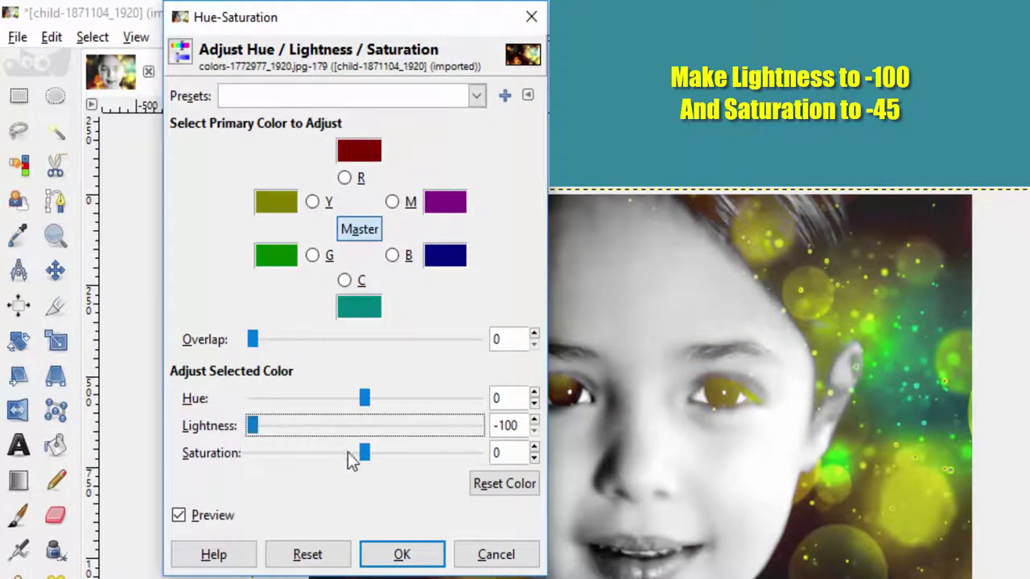
{"action": "left_click_drag", "start_coordinate": [366, 459], "coordinate": [319, 457]}
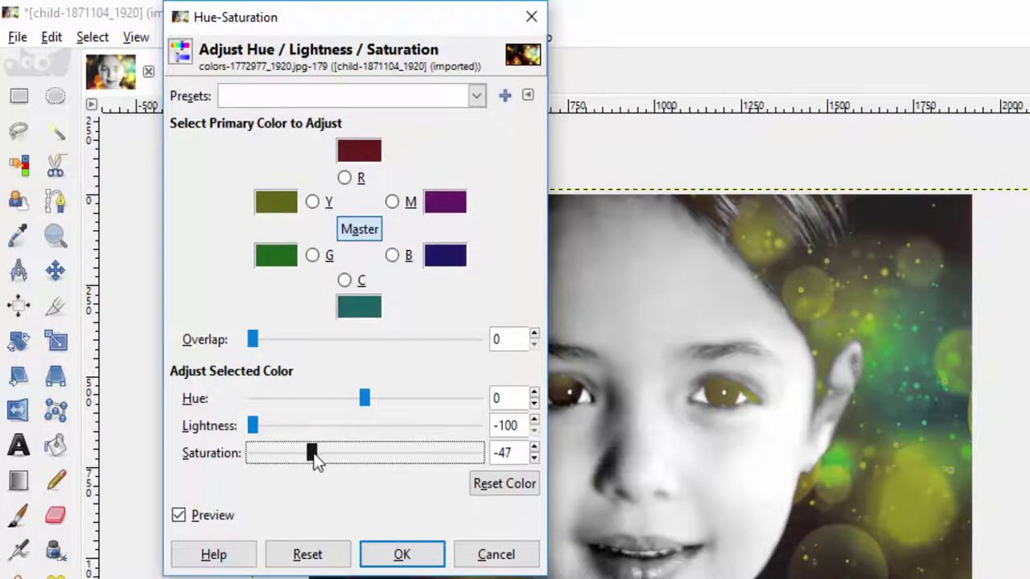
{"action": "left_click", "coordinate": [406, 555]}
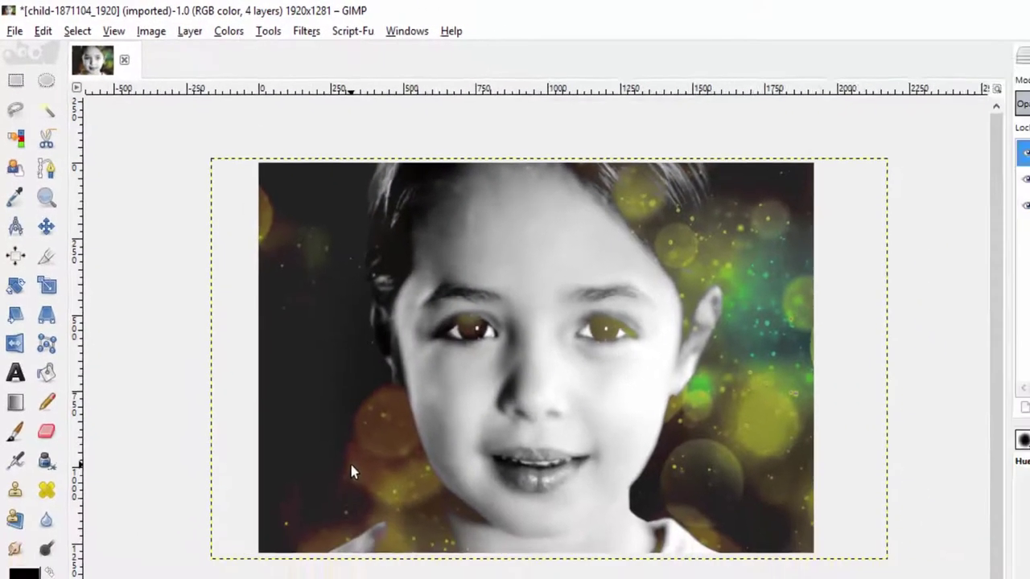
{"action": "key", "text": "shift+e"}
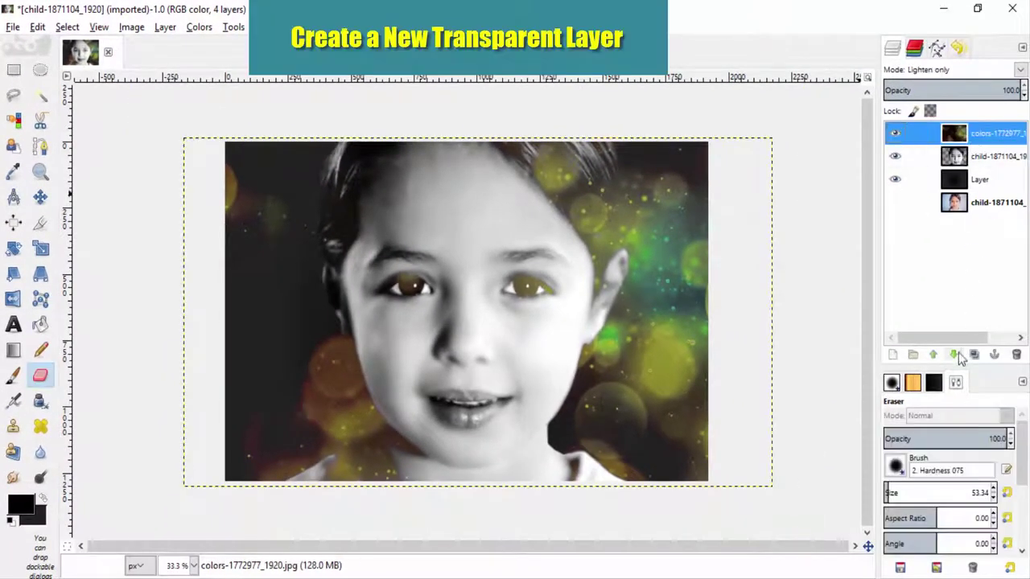
{"action": "left_click", "coordinate": [892, 354]}
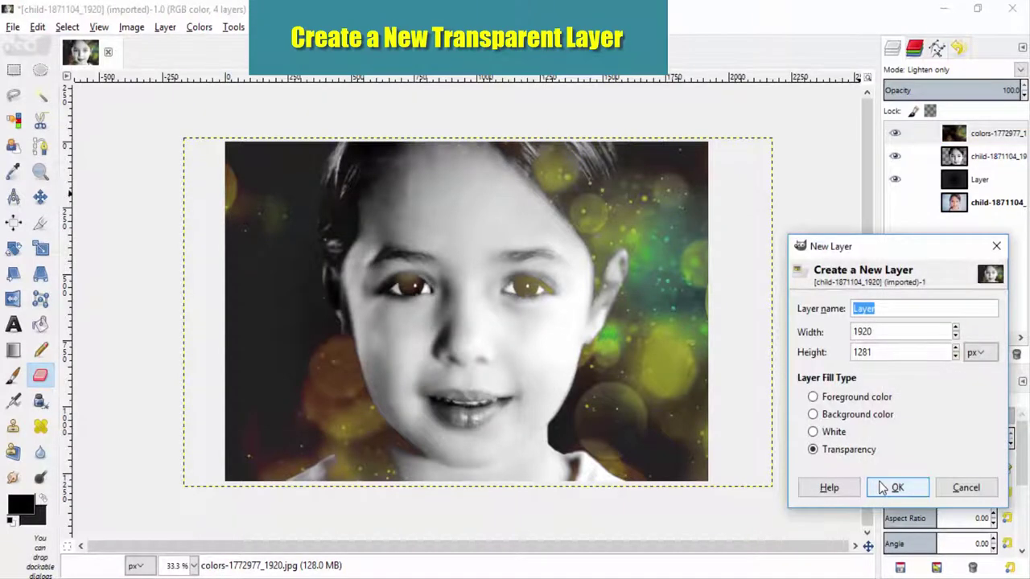
Step: Add transparent Layer #1 and set the foreground colour to magenta ff00e4
{"action": "left_click", "coordinate": [893, 489]}
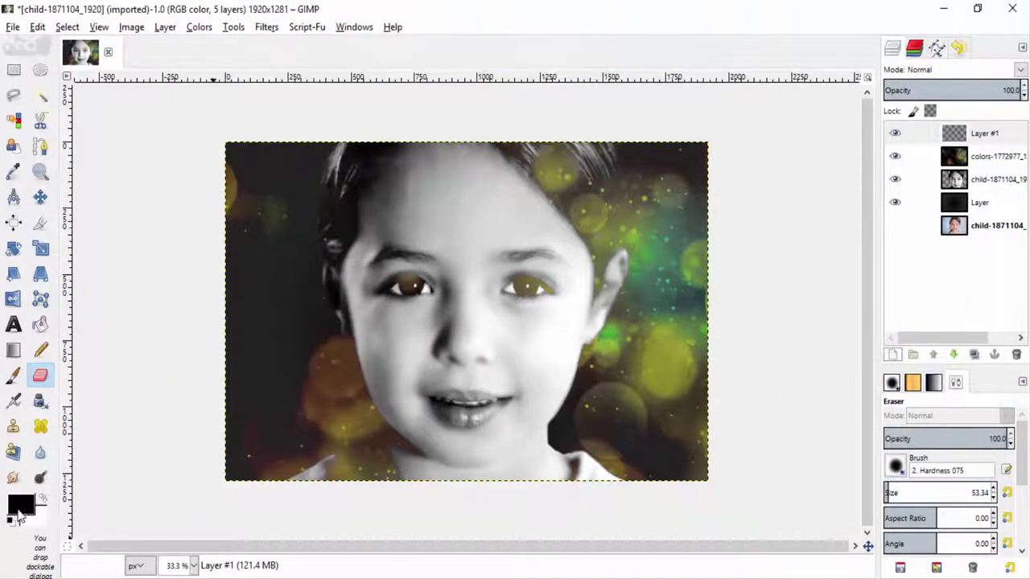
{"action": "left_click", "coordinate": [17, 512]}
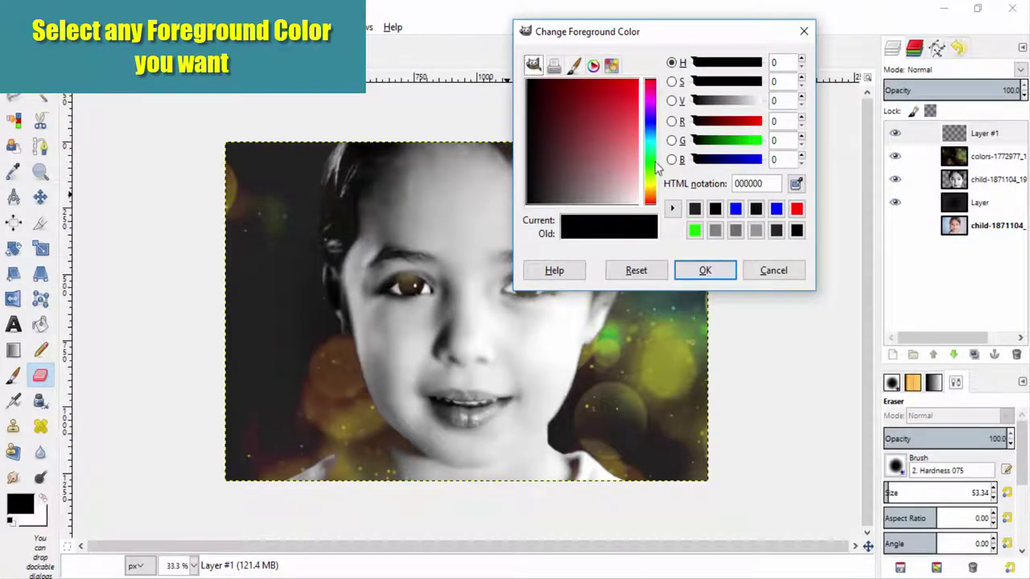
{"action": "left_click", "coordinate": [650, 103]}
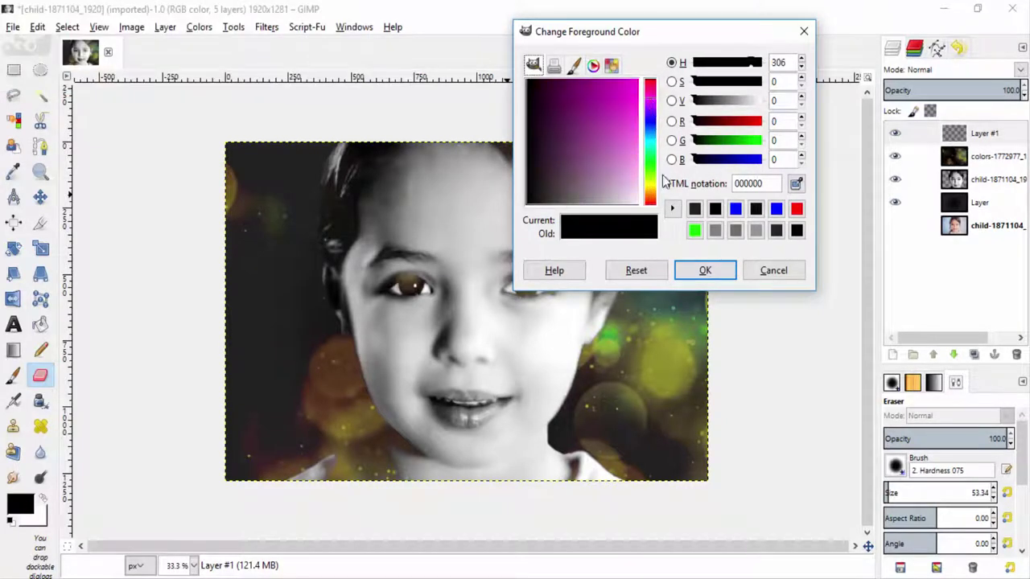
{"action": "left_click", "coordinate": [706, 270]}
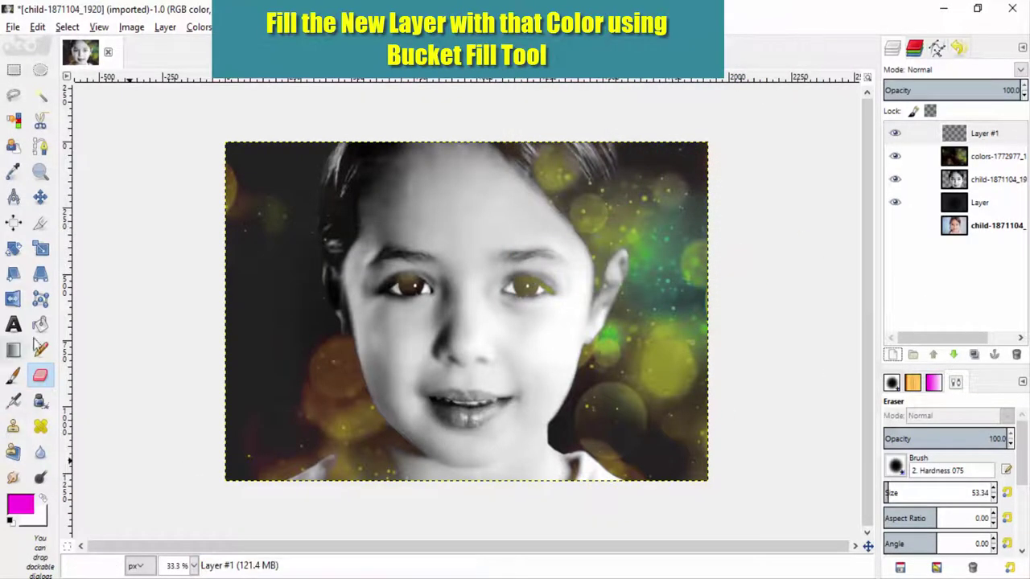
Step: Fill Layer #1 with magenta and set its mode to Overlay
{"action": "left_click", "coordinate": [40, 324]}
{"action": "left_click", "coordinate": [569, 362]}
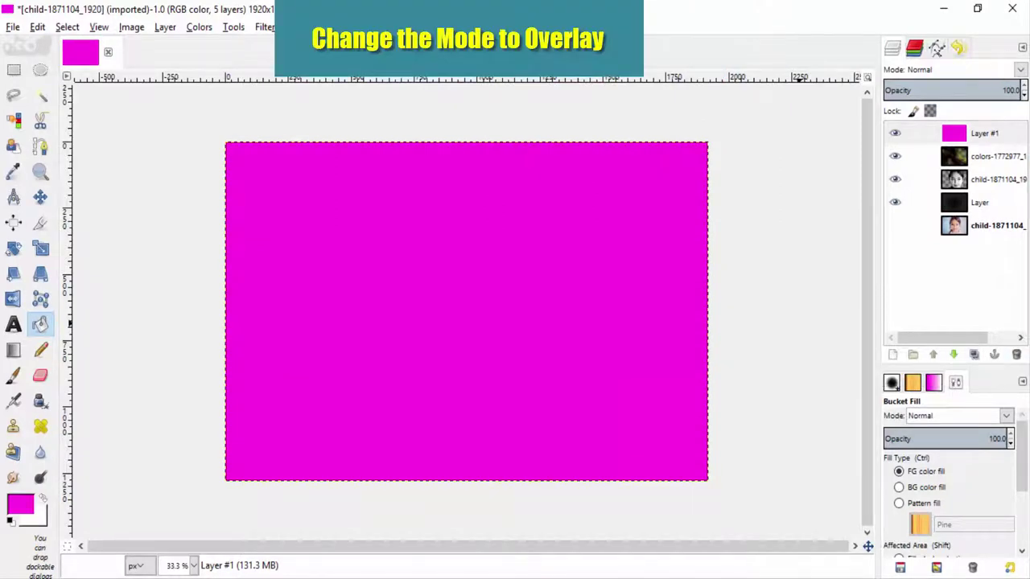
{"action": "left_click", "coordinate": [1020, 69]}
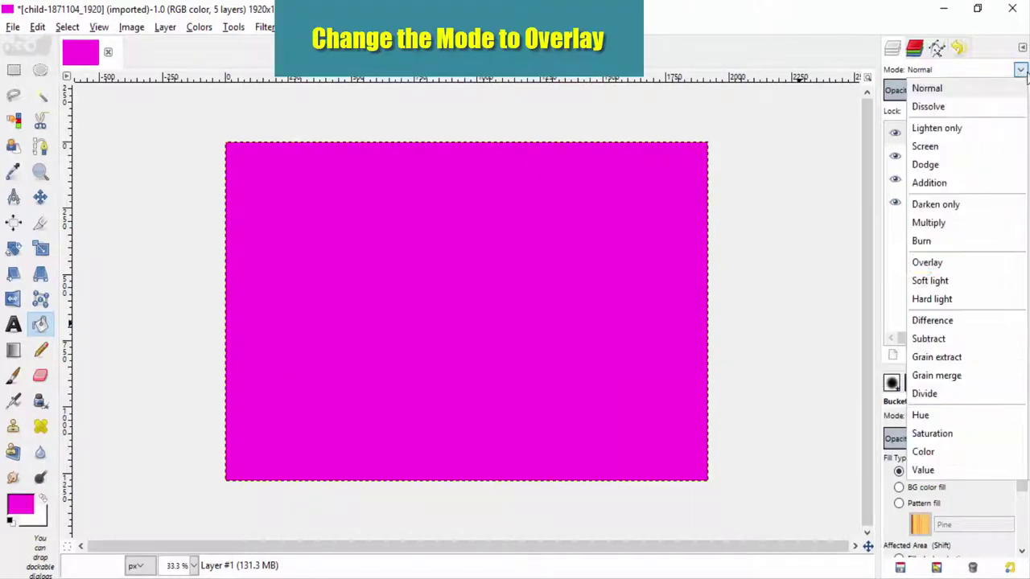
{"action": "left_click", "coordinate": [933, 263]}
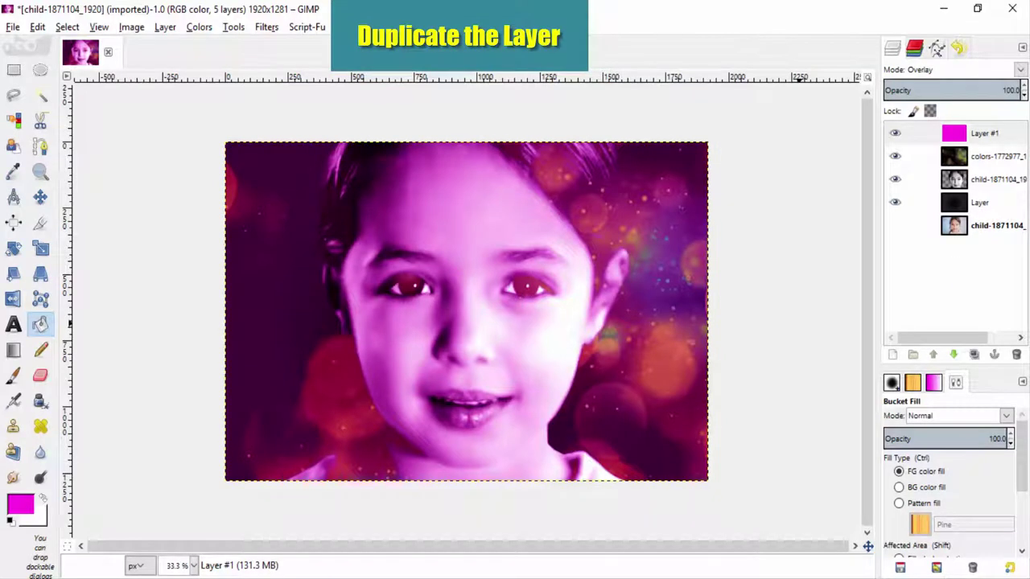
Step: Duplicate Layer #1 and set the copy, Layer #2, to Subtract mode
{"action": "left_click", "coordinate": [973, 354]}
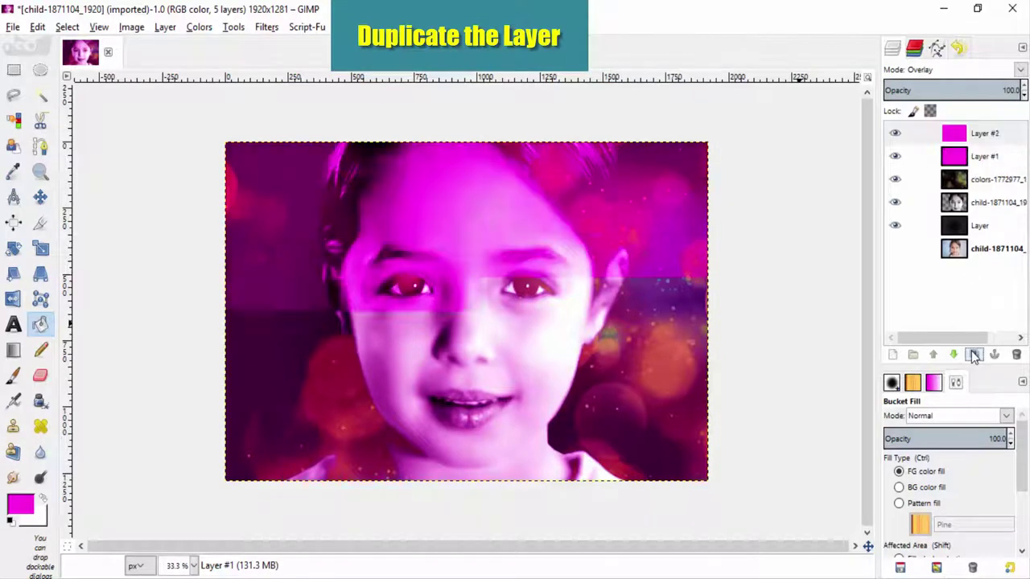
{"action": "left_click", "coordinate": [990, 134]}
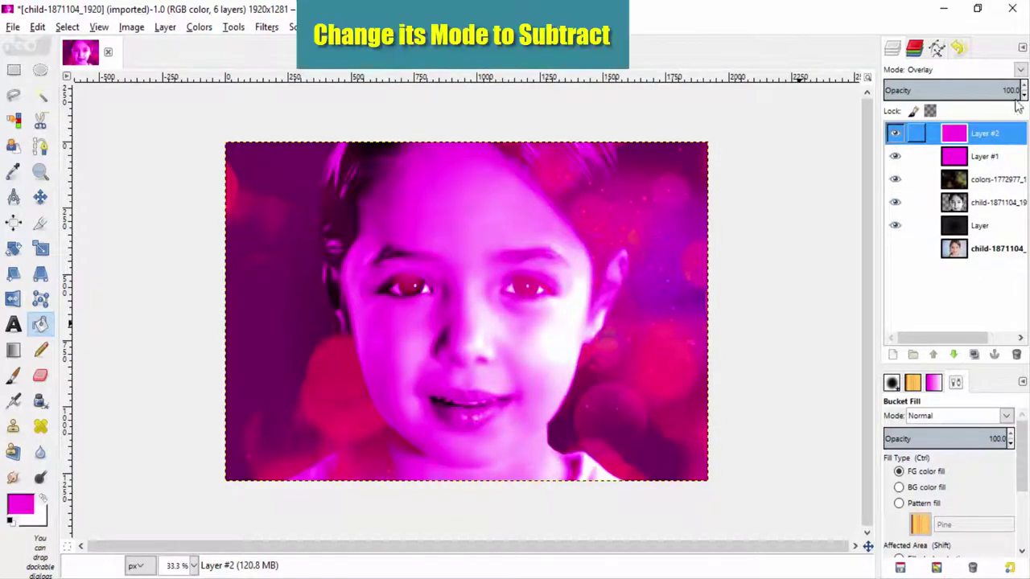
{"action": "left_click", "coordinate": [1000, 160]}
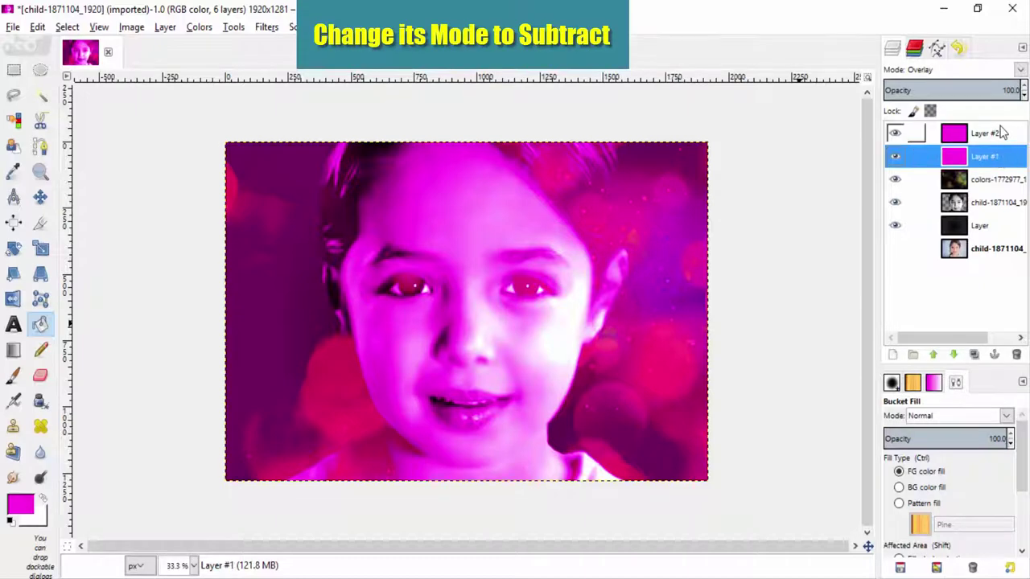
{"action": "left_click", "coordinate": [1002, 133]}
{"action": "left_click", "coordinate": [1020, 71]}
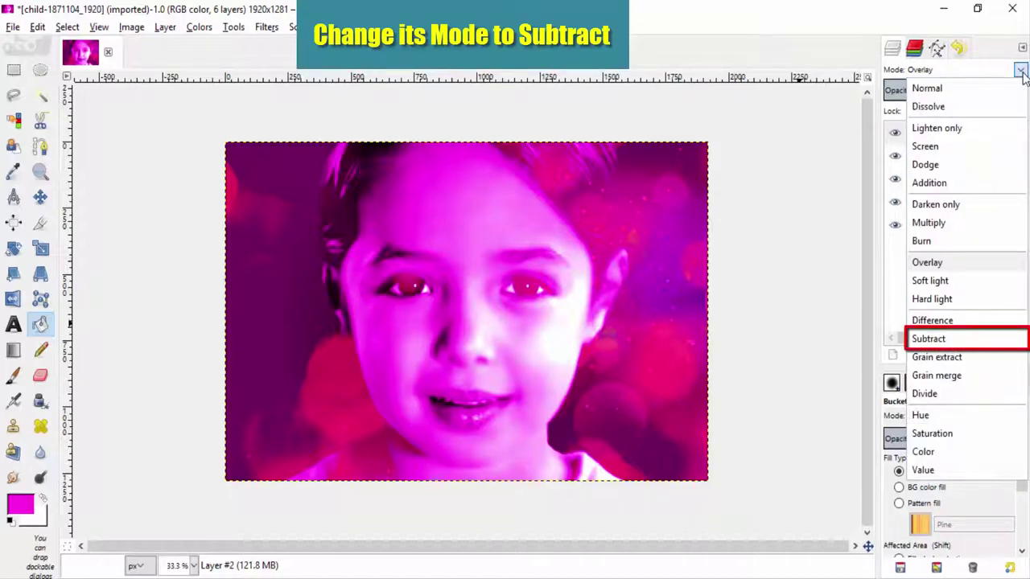
{"action": "left_click", "coordinate": [924, 339]}
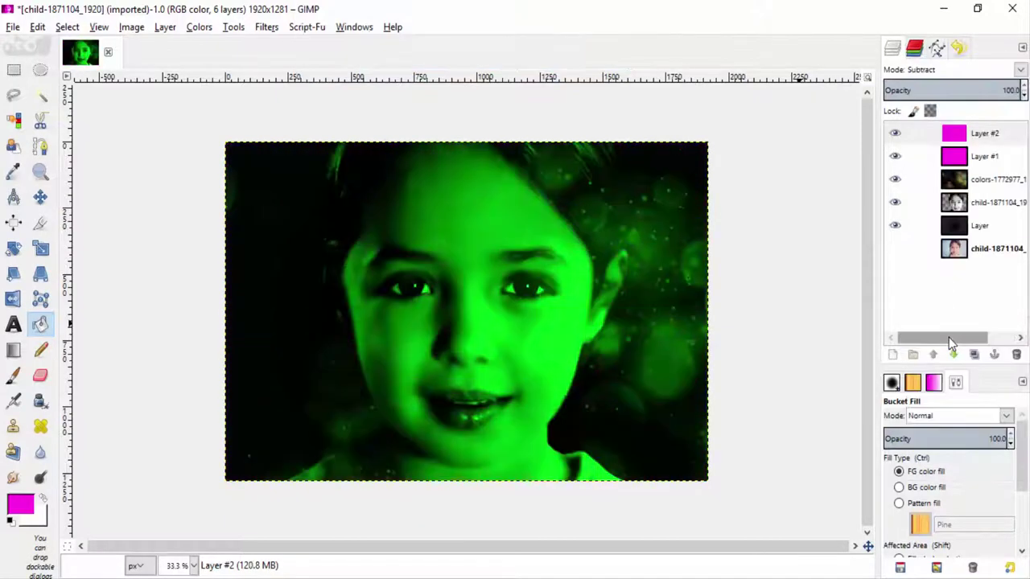
Step: Add a white mask to Layer #2 and draw a linear left-to-right gradient across the face
{"action": "right_click", "coordinate": [948, 134]}
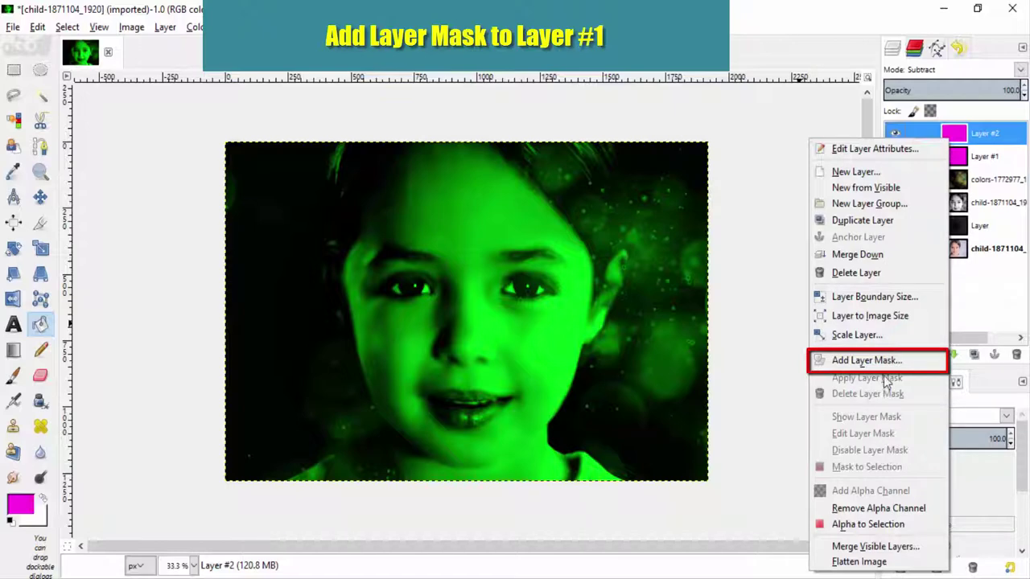
{"action": "left_click", "coordinate": [882, 367]}
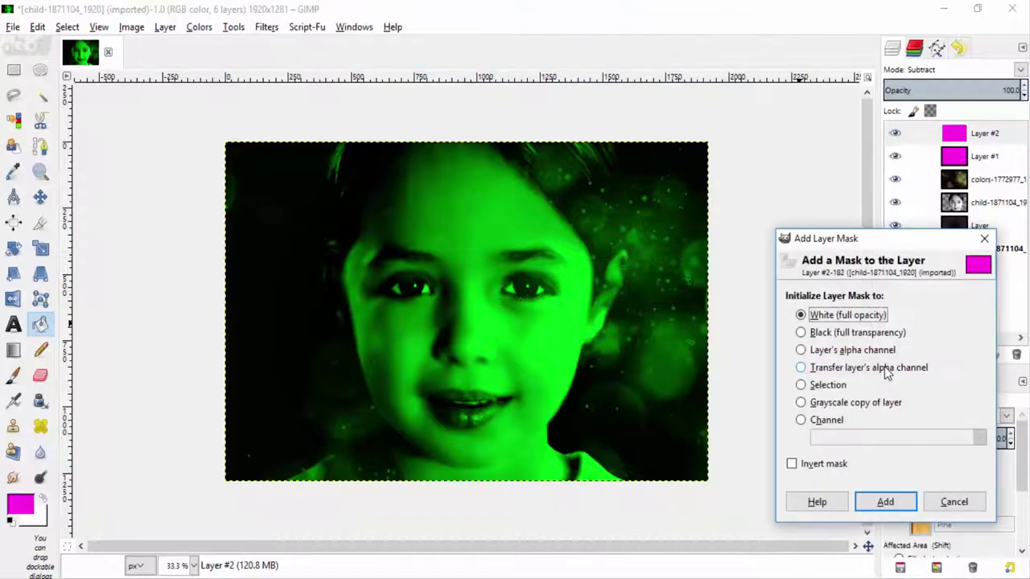
{"action": "left_click", "coordinate": [885, 501]}
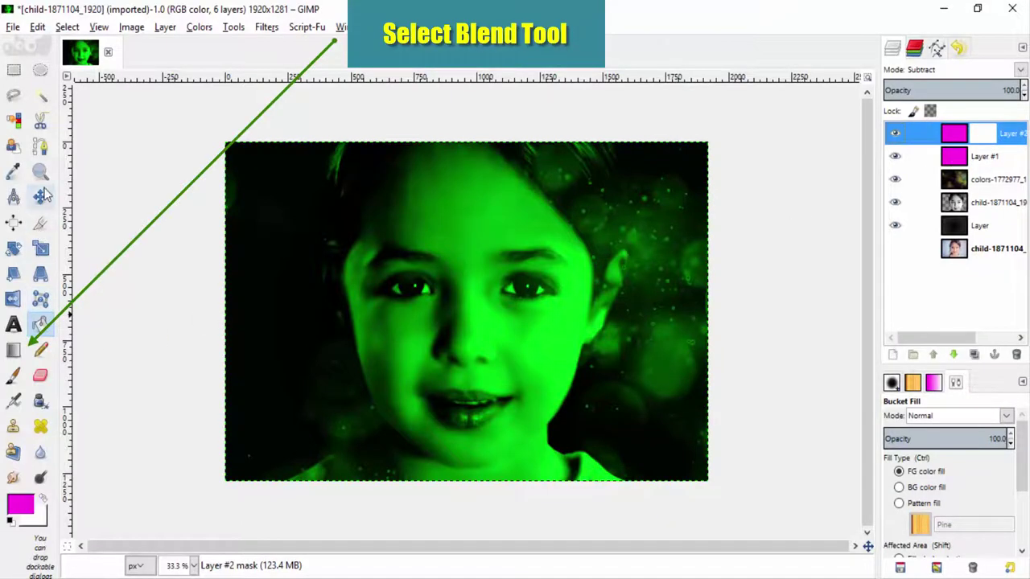
{"action": "left_click", "coordinate": [14, 351]}
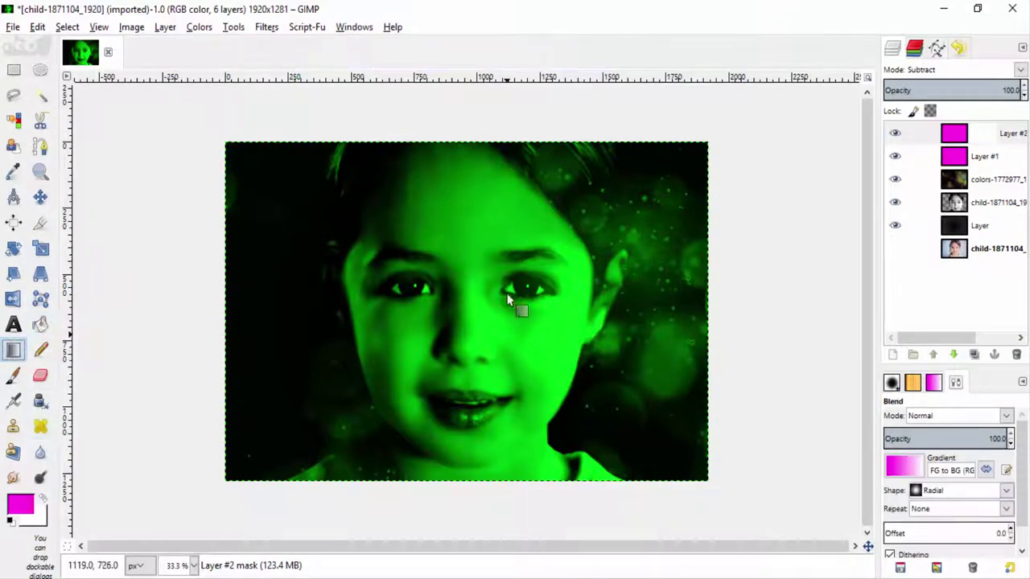
{"action": "left_click", "coordinate": [1010, 494]}
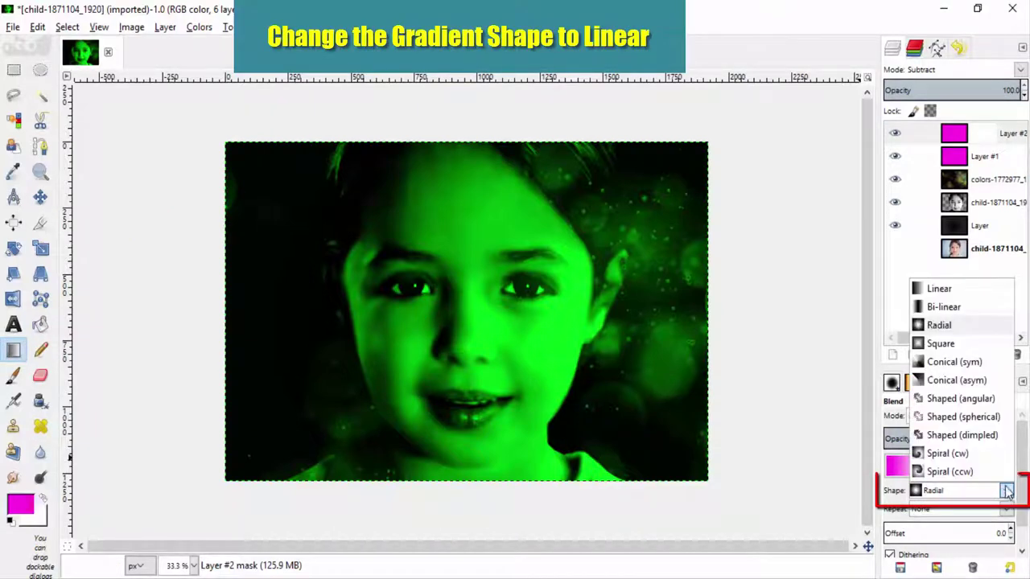
{"action": "left_click", "coordinate": [939, 288]}
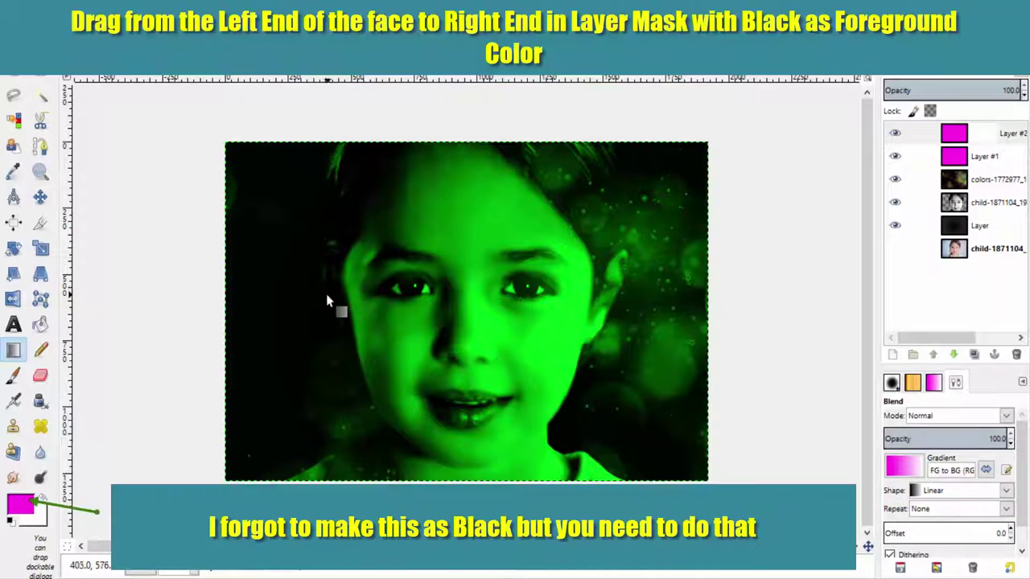
{"action": "left_click_drag", "start_coordinate": [325, 296], "coordinate": [614, 297]}
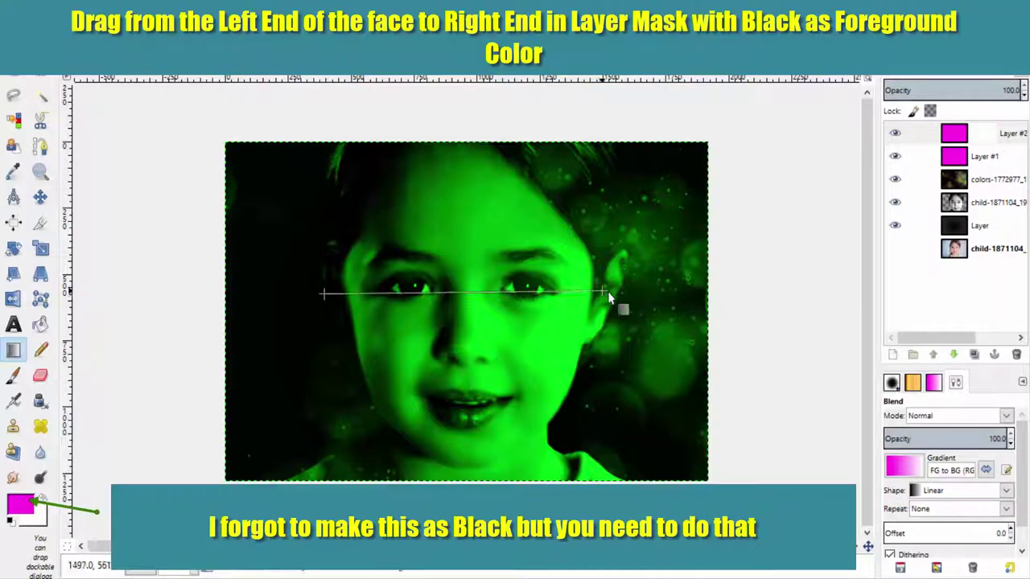
{"action": "left_click_drag", "start_coordinate": [613, 296], "coordinate": [615, 297]}
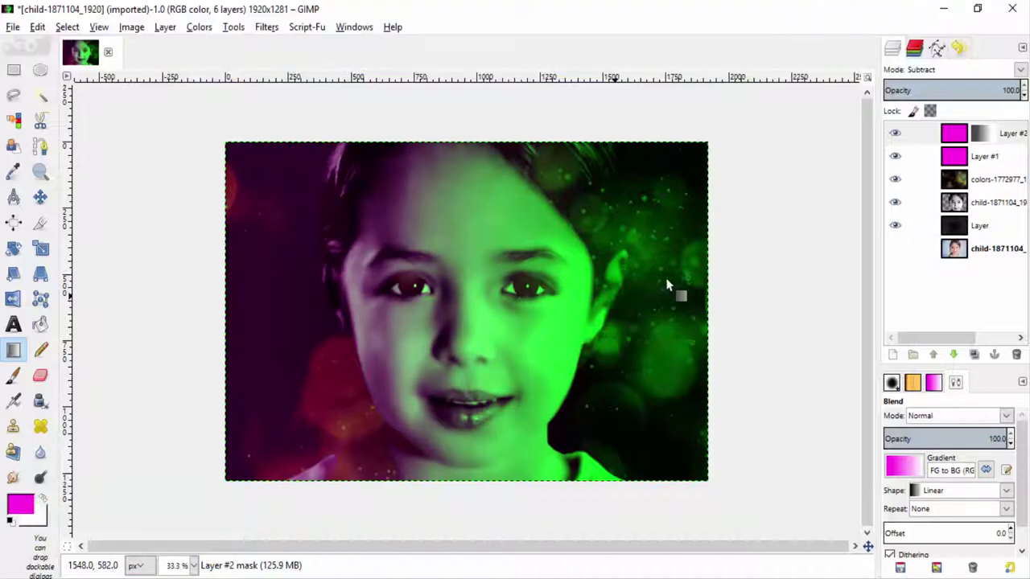
Step: Add a white mask to Layer #1 with a right-to-left gradient across the face
{"action": "right_click", "coordinate": [954, 165]}
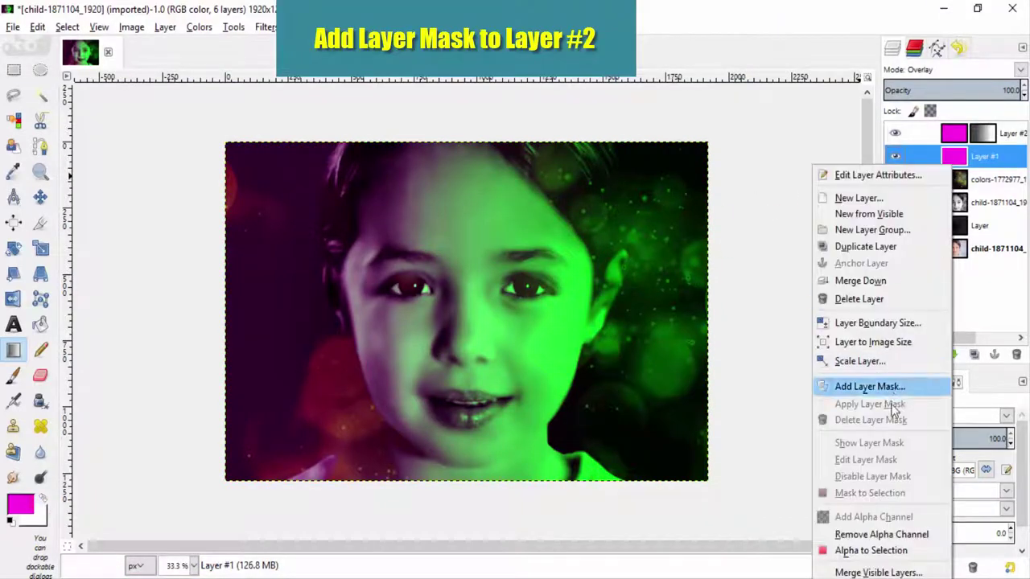
{"action": "left_click", "coordinate": [893, 388]}
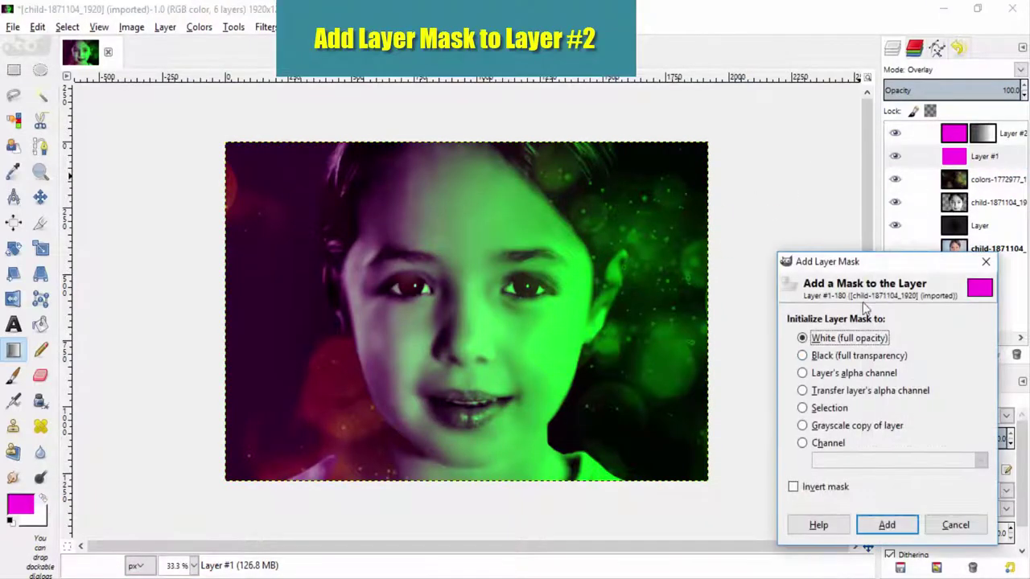
{"action": "left_click", "coordinate": [875, 528]}
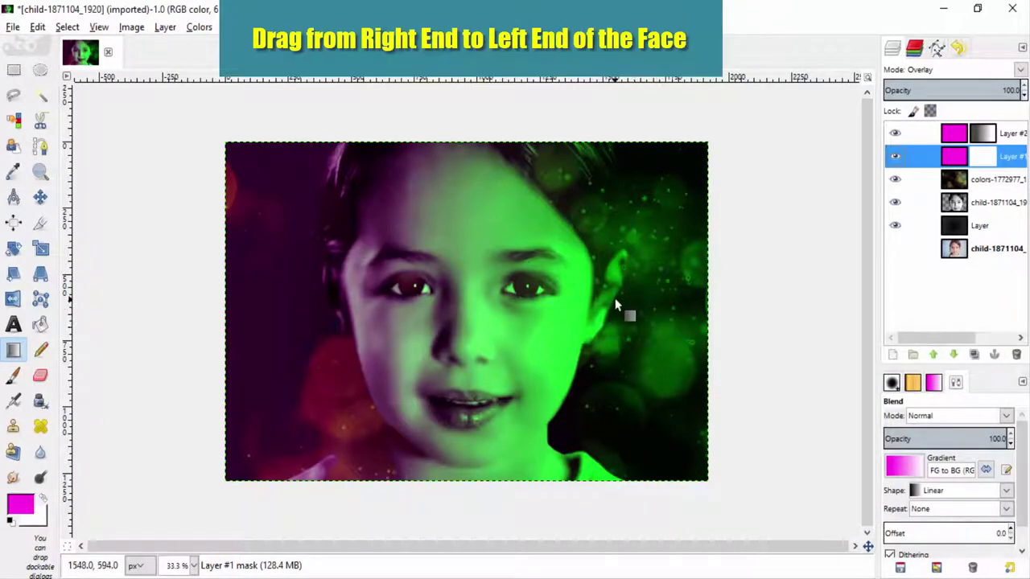
{"action": "left_click_drag", "start_coordinate": [613, 298], "coordinate": [330, 301]}
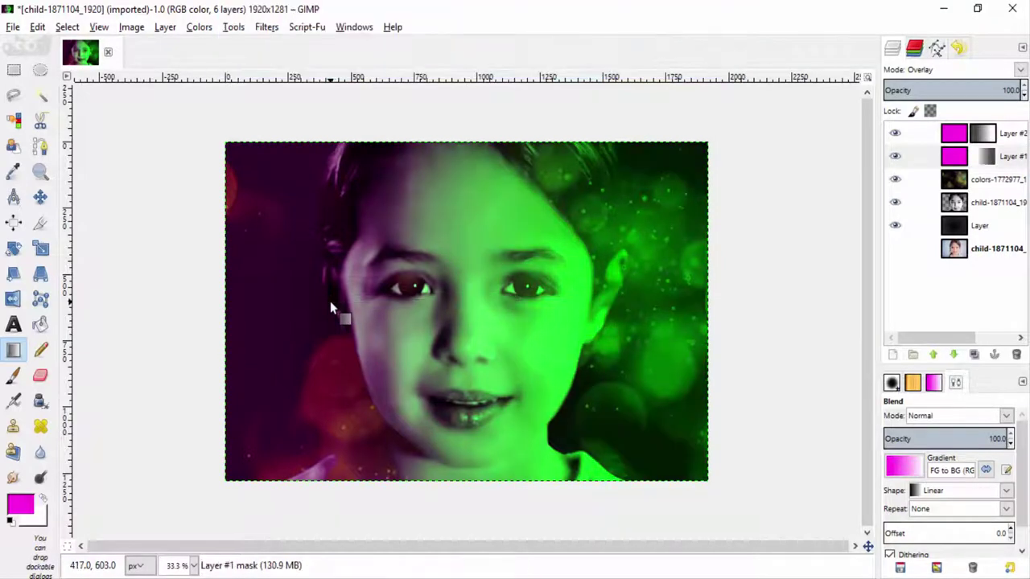
{"action": "left_click", "coordinate": [993, 134]}
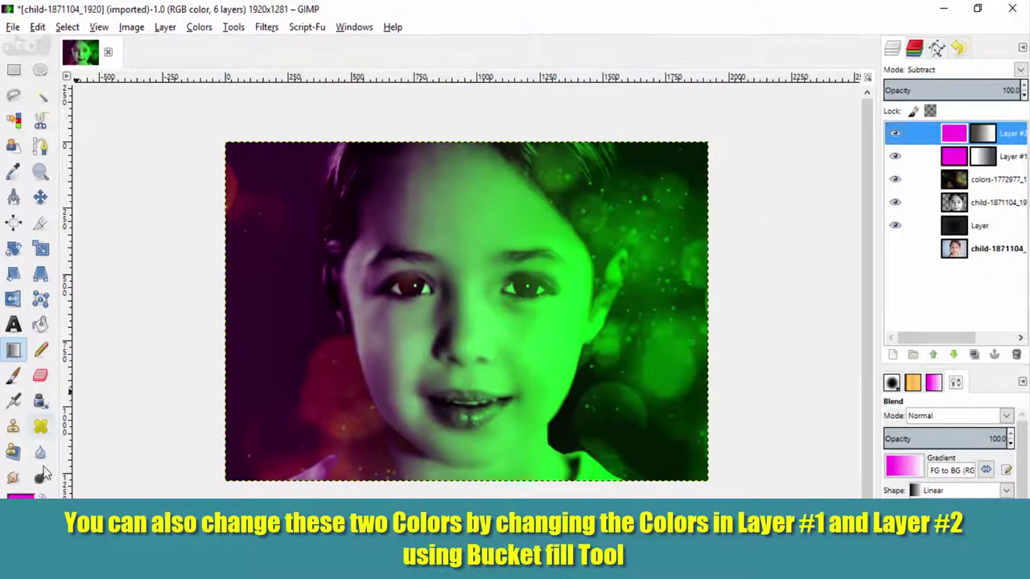
Step: Bucket fill both Layer #2 and Layer #1 with red
{"action": "left_click", "coordinate": [18, 494]}
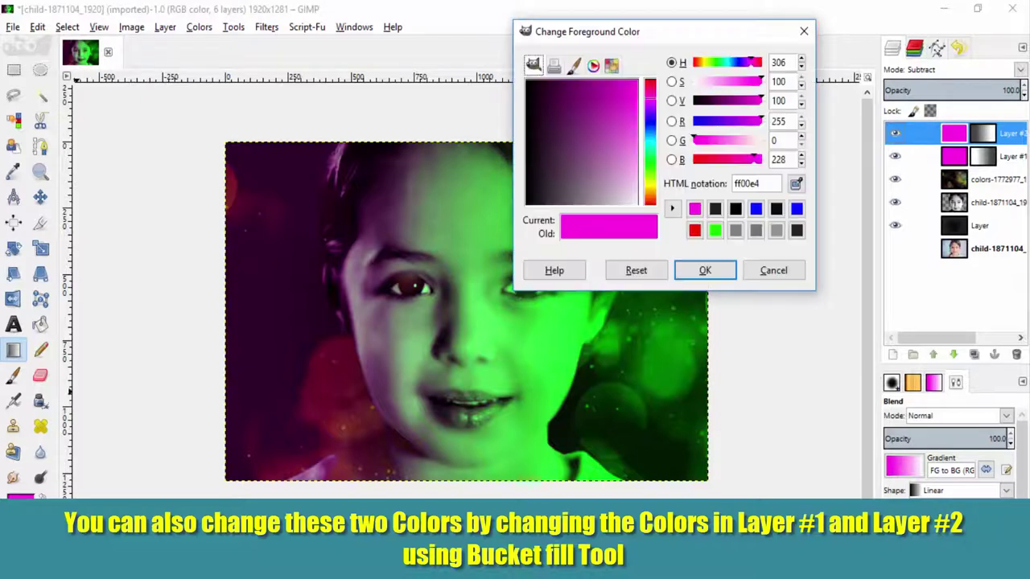
{"action": "left_click", "coordinate": [714, 230]}
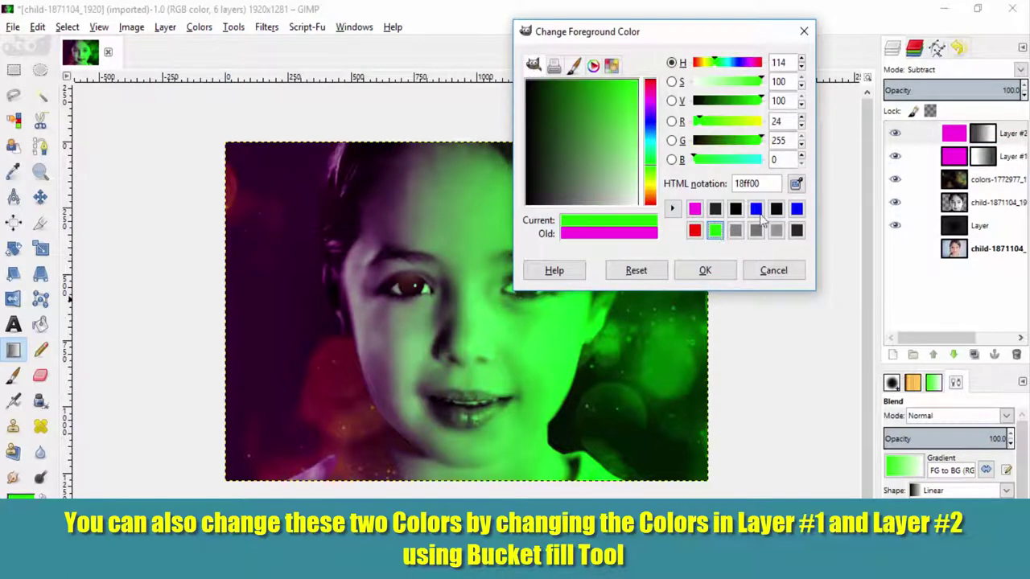
{"action": "left_click", "coordinate": [695, 230]}
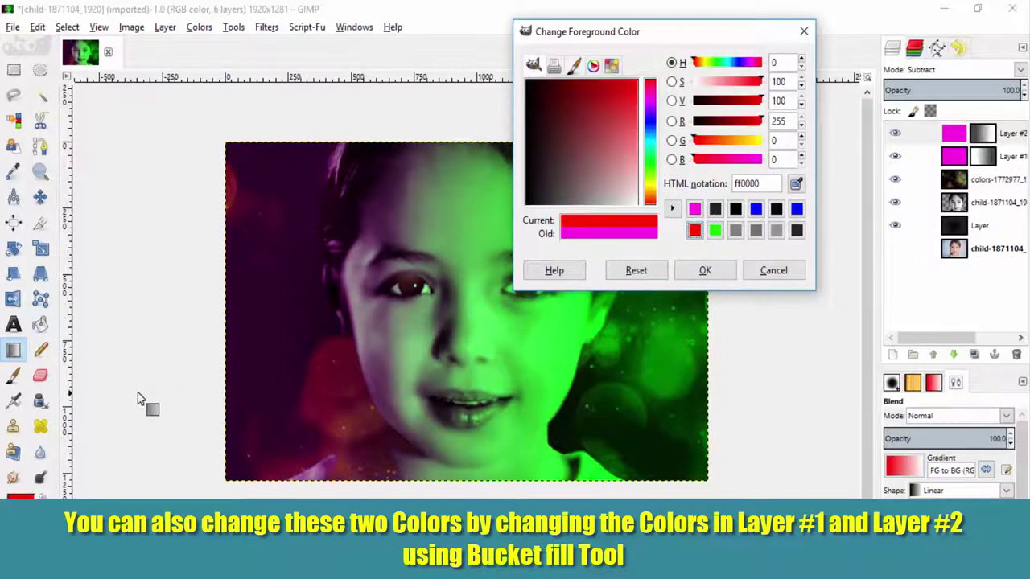
{"action": "left_click", "coordinate": [40, 324]}
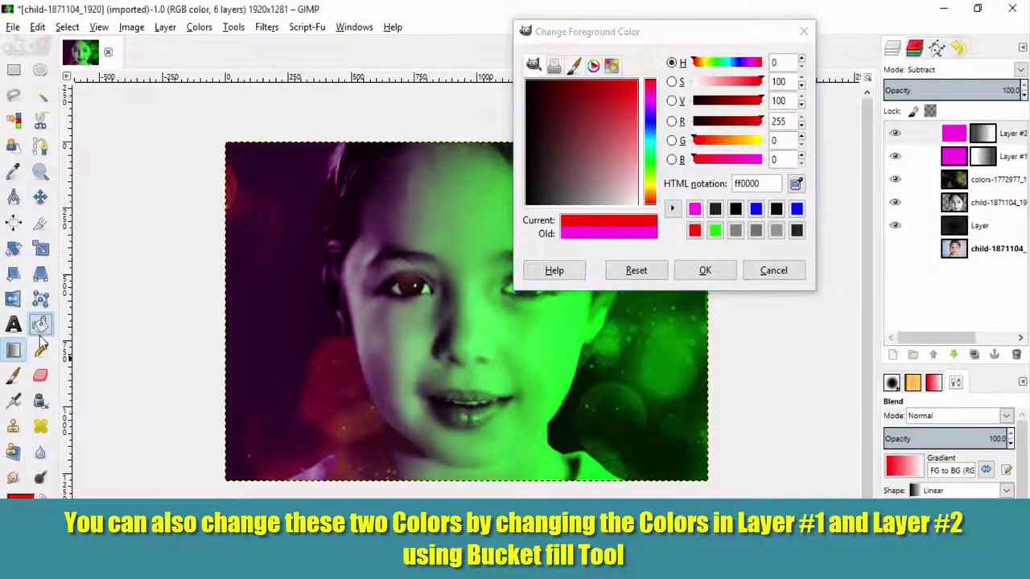
{"action": "left_click", "coordinate": [537, 339]}
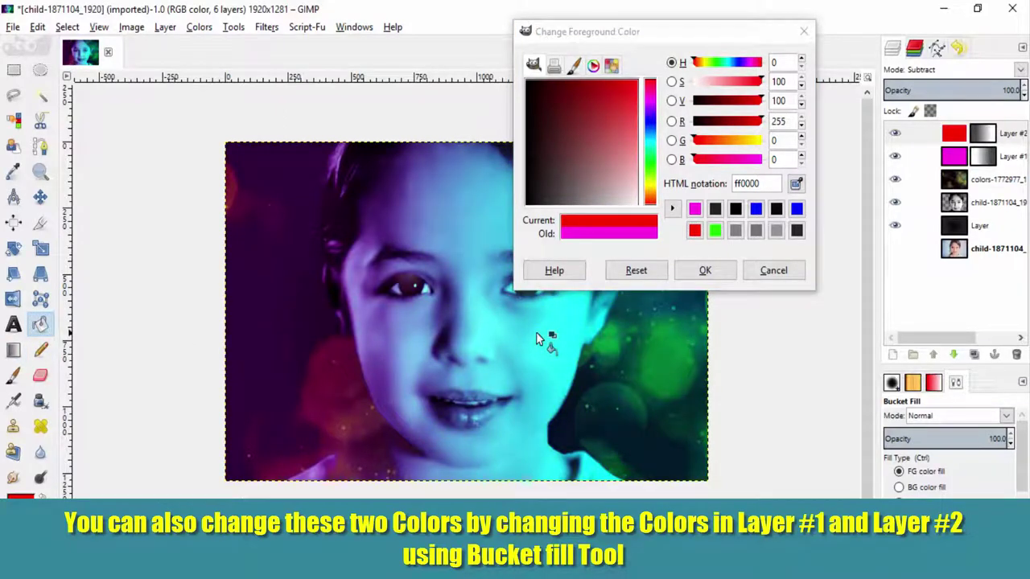
{"action": "left_click", "coordinate": [913, 157]}
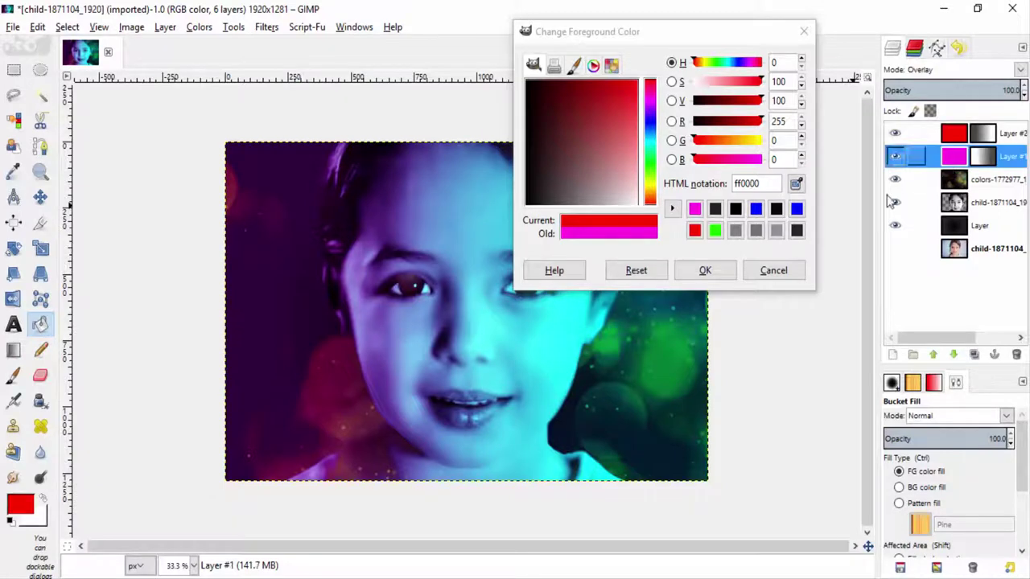
{"action": "left_click", "coordinate": [534, 384]}
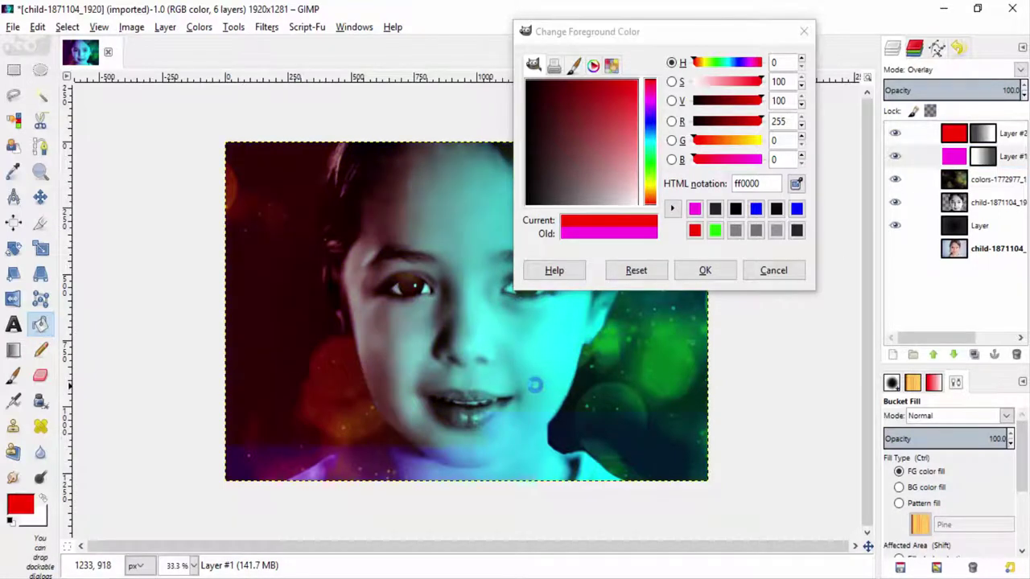
{"action": "left_click", "coordinate": [693, 272]}
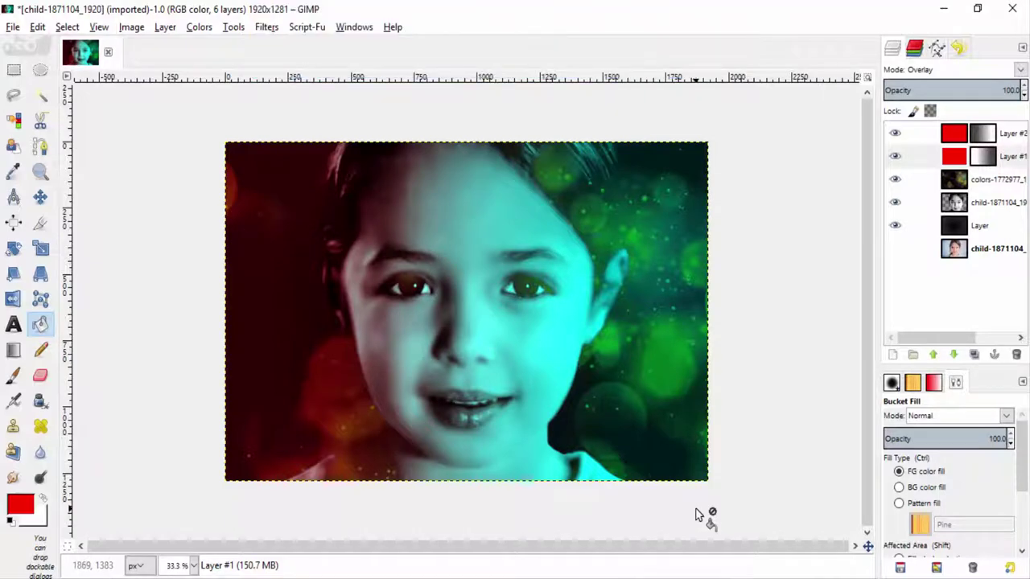
Step: Refill Layer #1 and Layer #2 with blue 000cff
{"action": "left_click", "coordinate": [921, 156]}
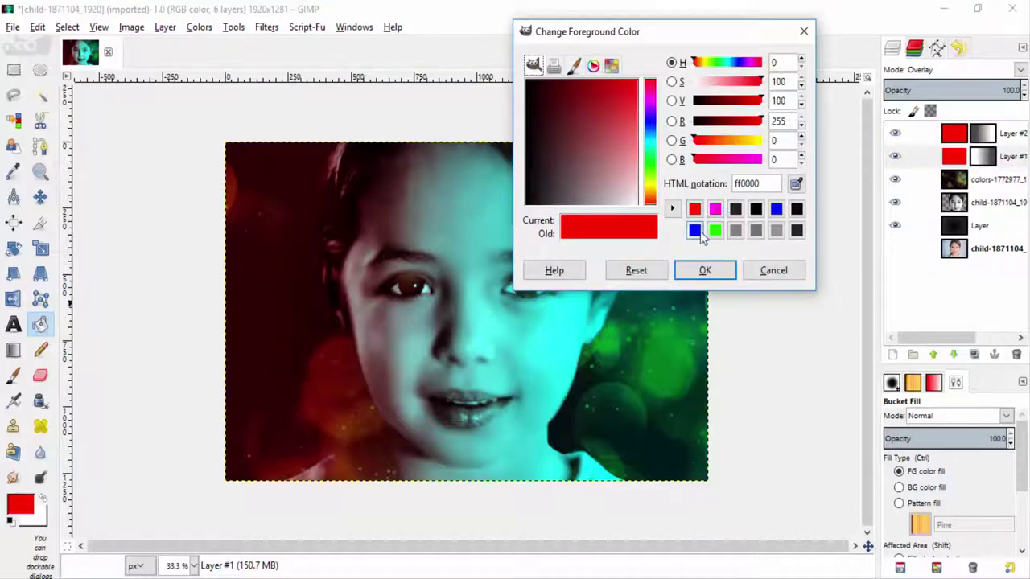
{"action": "left_click", "coordinate": [695, 230]}
{"action": "left_click", "coordinate": [660, 347]}
{"action": "key", "text": "Page_Up"}
{"action": "left_click", "coordinate": [613, 367]}
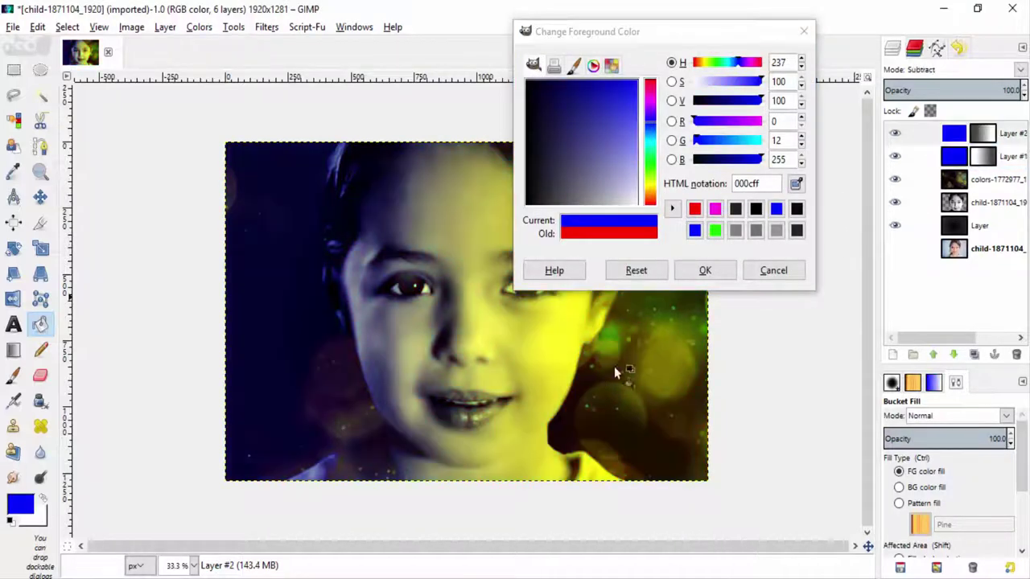
{"action": "left_click", "coordinate": [727, 274]}
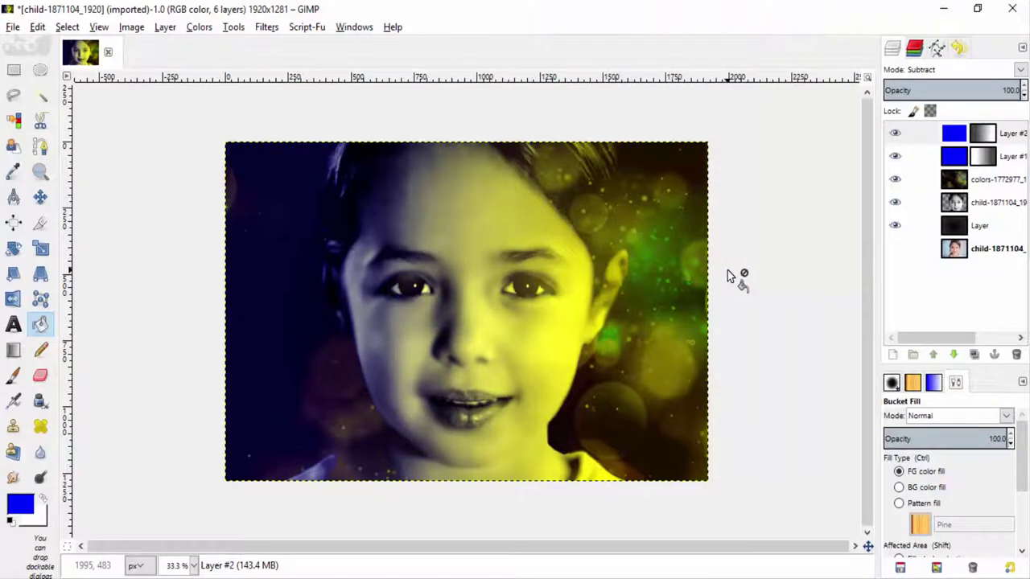
Step: Redraw black gradients: Layer #2's mask left-to-right, Layer #1's mask right-to-left
{"action": "left_click", "coordinate": [982, 133]}
{"action": "key", "text": "g"}
{"action": "key", "text": "d"}
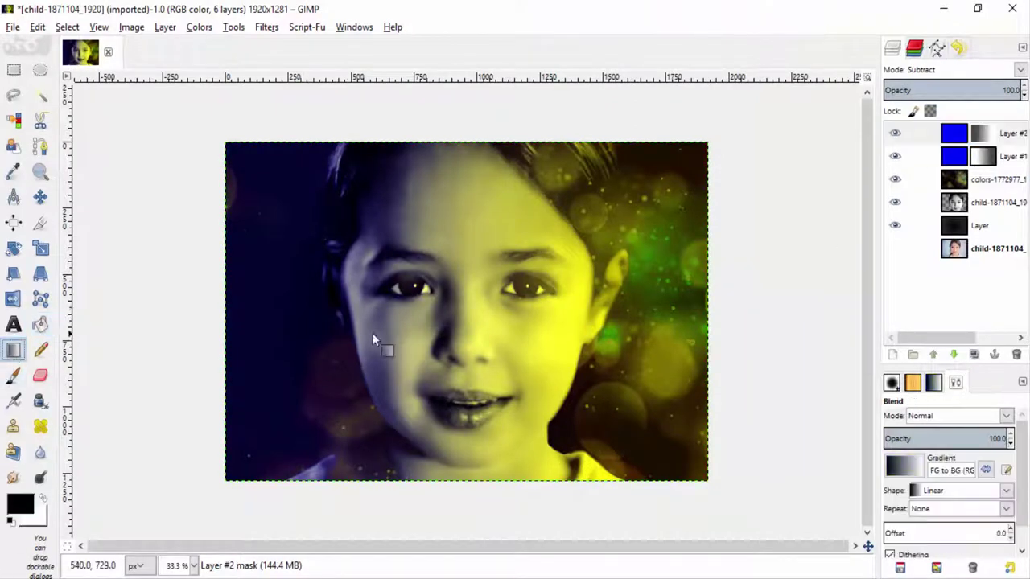
{"action": "left_click_drag", "start_coordinate": [326, 304], "coordinate": [621, 306]}
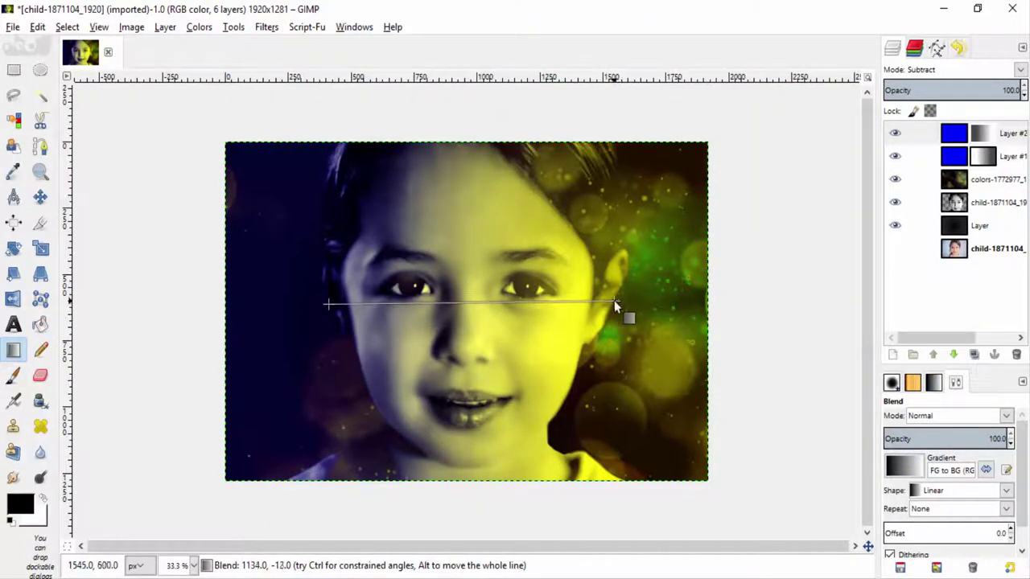
{"action": "left_click_drag", "start_coordinate": [619, 302], "coordinate": [336, 308]}
{"action": "left_click", "coordinate": [981, 156]}
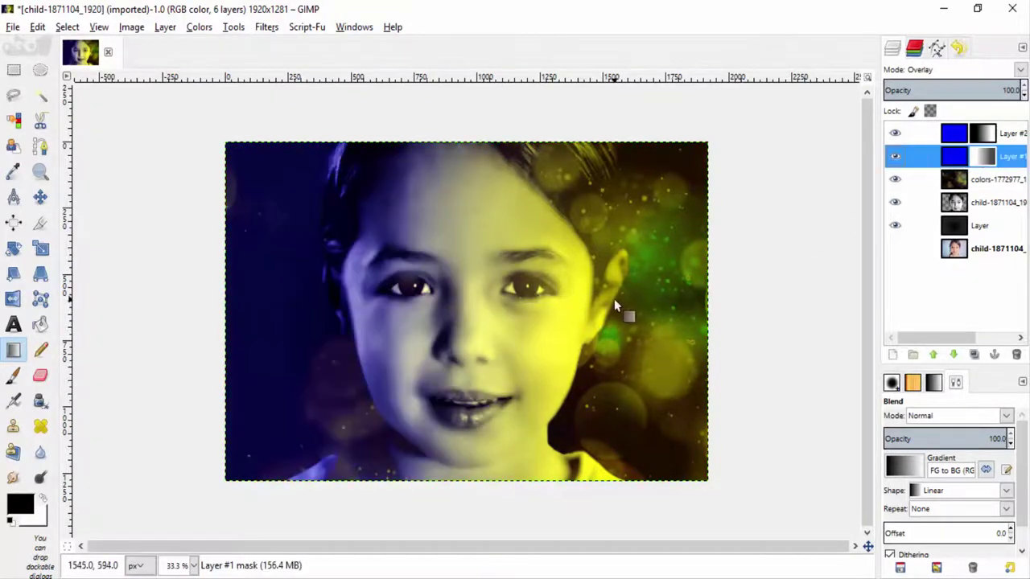
{"action": "left_click_drag", "start_coordinate": [614, 299], "coordinate": [332, 305]}
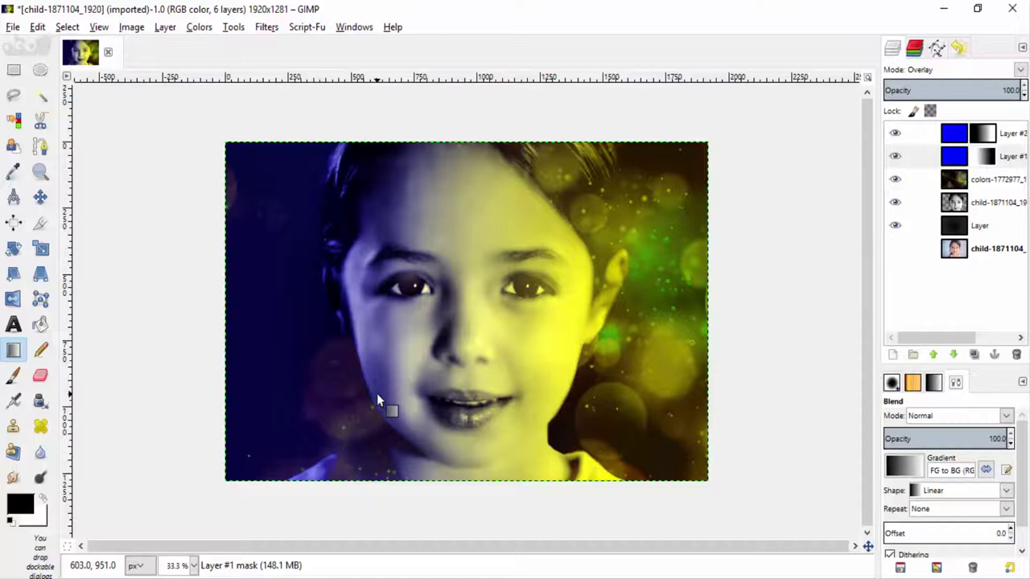
Step: Set the foreground to cyan and bucket fill Layer #2 with it
{"action": "left_click", "coordinate": [20, 505]}
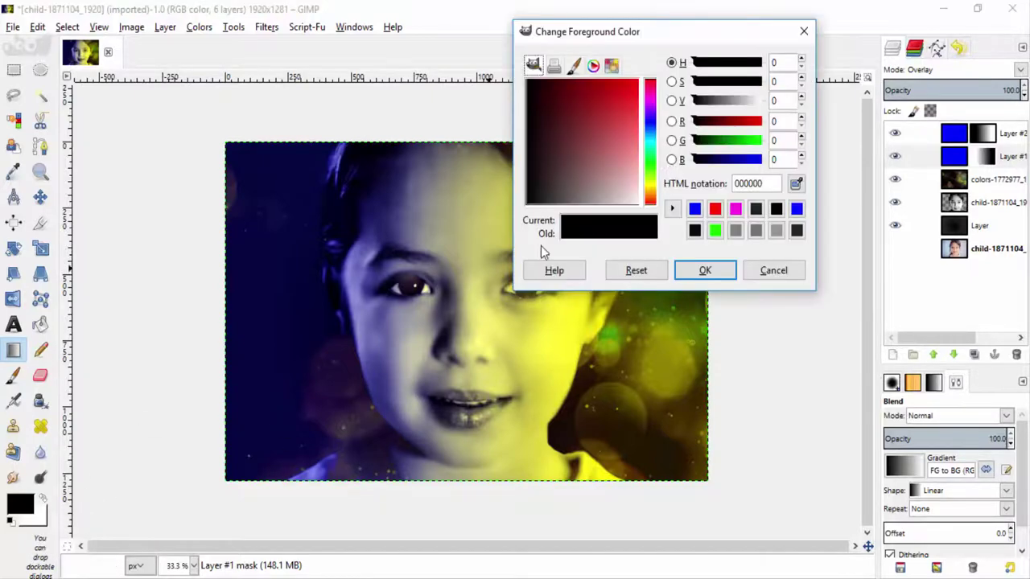
{"action": "left_click", "coordinate": [649, 143]}
{"action": "left_click", "coordinate": [635, 81]}
{"action": "left_click", "coordinate": [704, 270]}
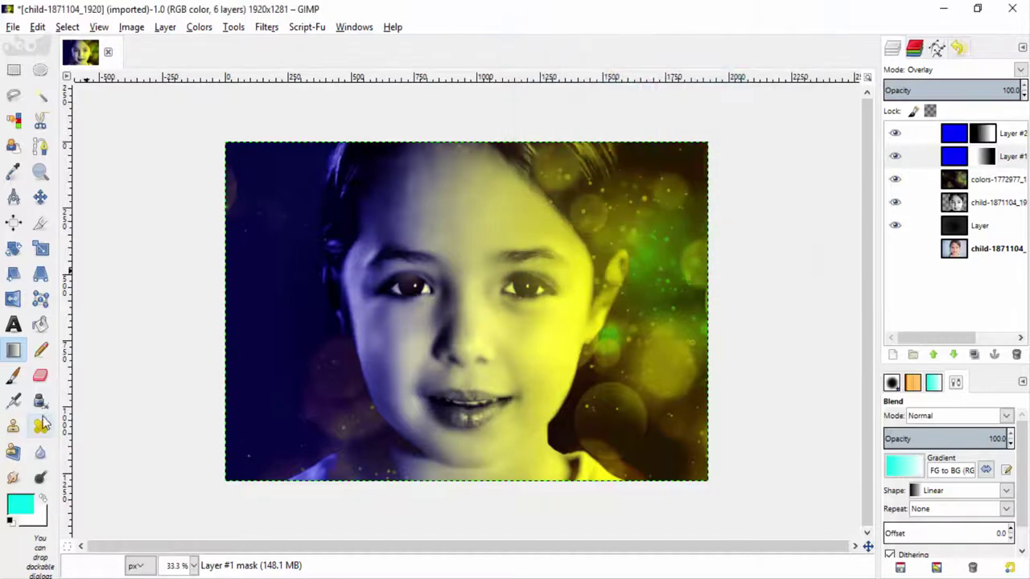
{"action": "key", "text": "shift+b"}
{"action": "left_click", "coordinate": [665, 286]}
{"action": "key", "text": "ctrl+z"}
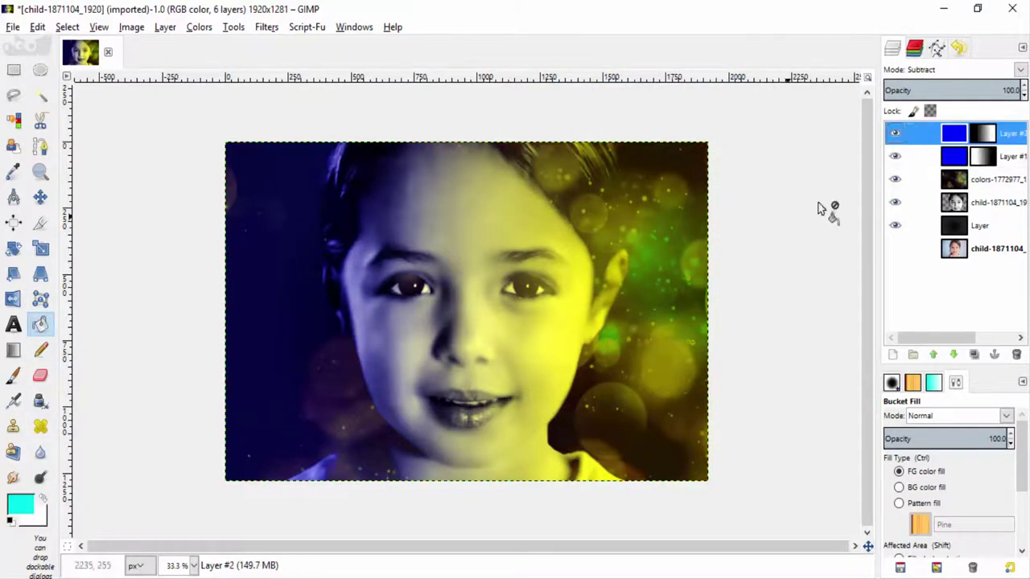
{"action": "left_click", "coordinate": [676, 245], "text": "ctrl"}
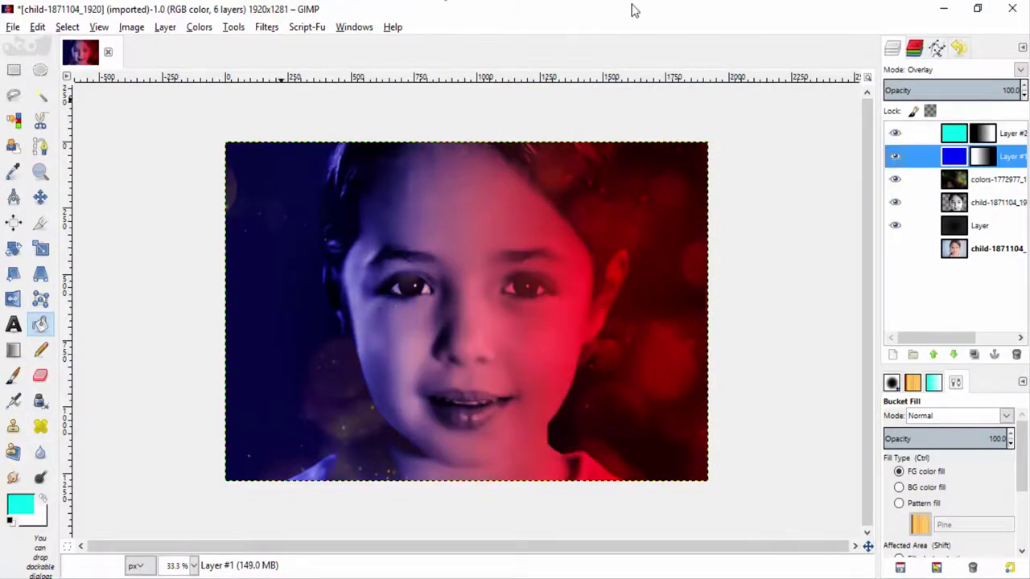